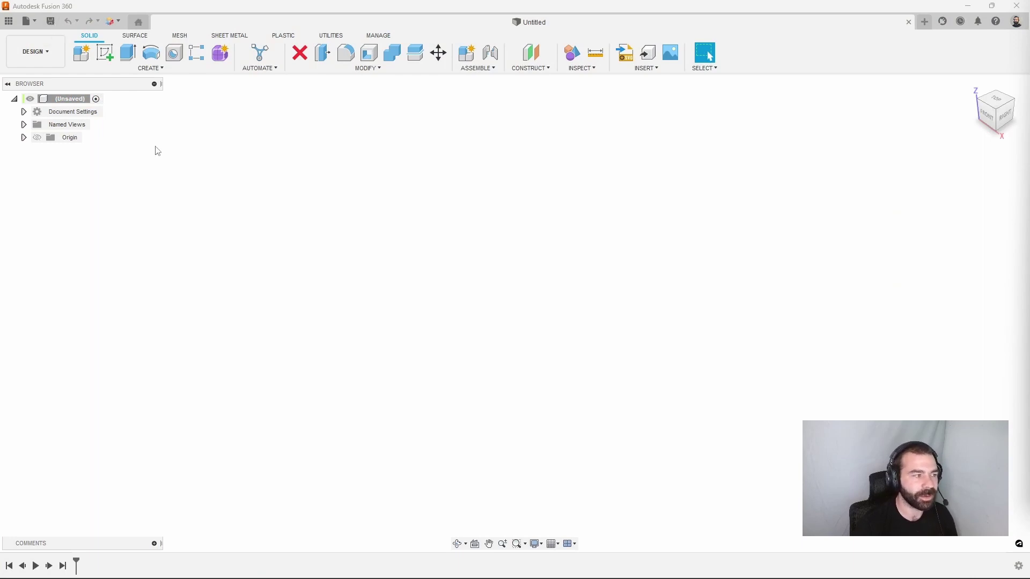
Start a new sketch on the XZ front plane
left_click(106, 55)
left_click(536, 283)
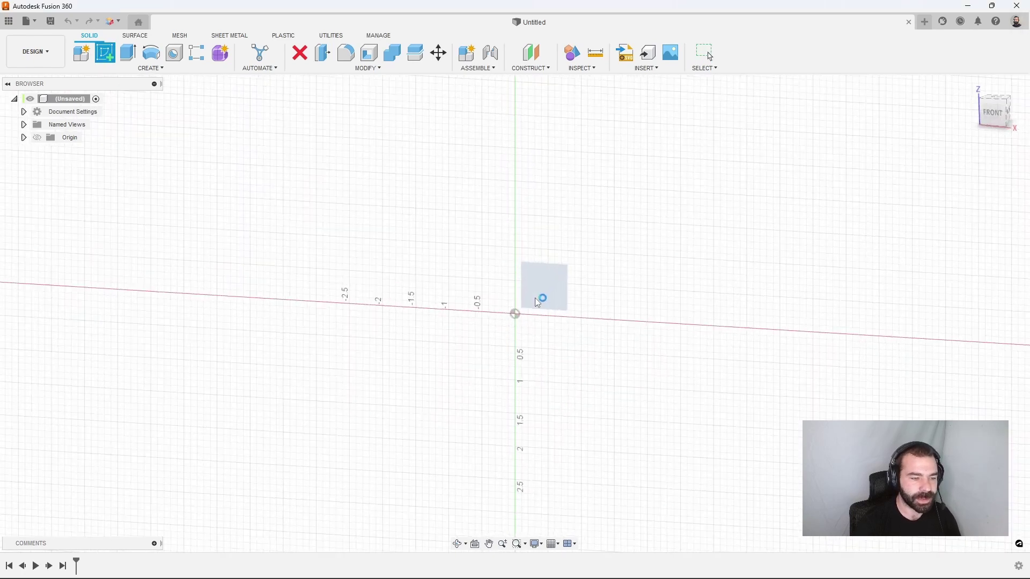
scroll(254, 330, "down", 1)
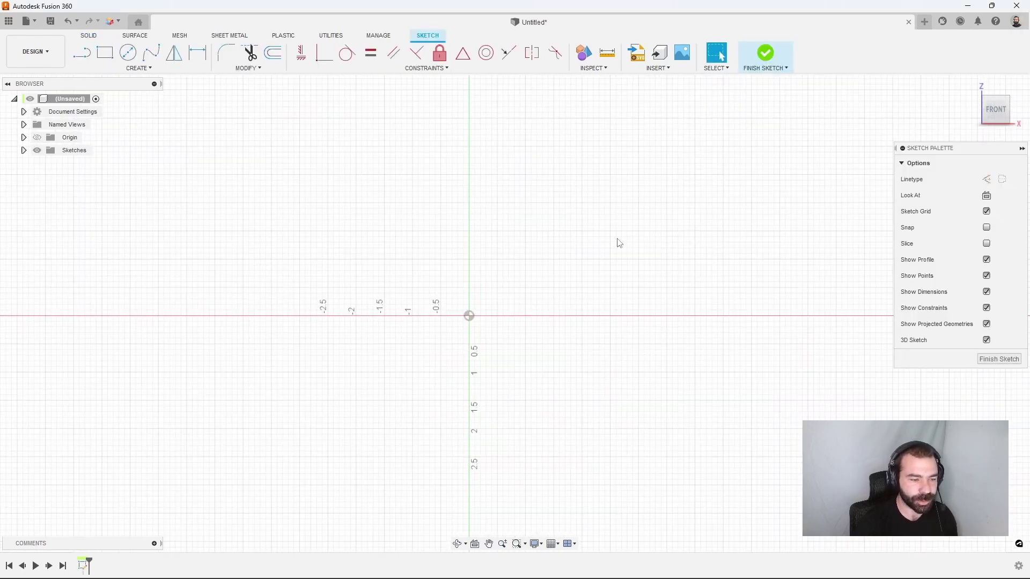
Draw a 2-point rectangle 6 in wide and 2 in tall from the origin
left_click(106, 55)
scroll(241, 287, "down", 1)
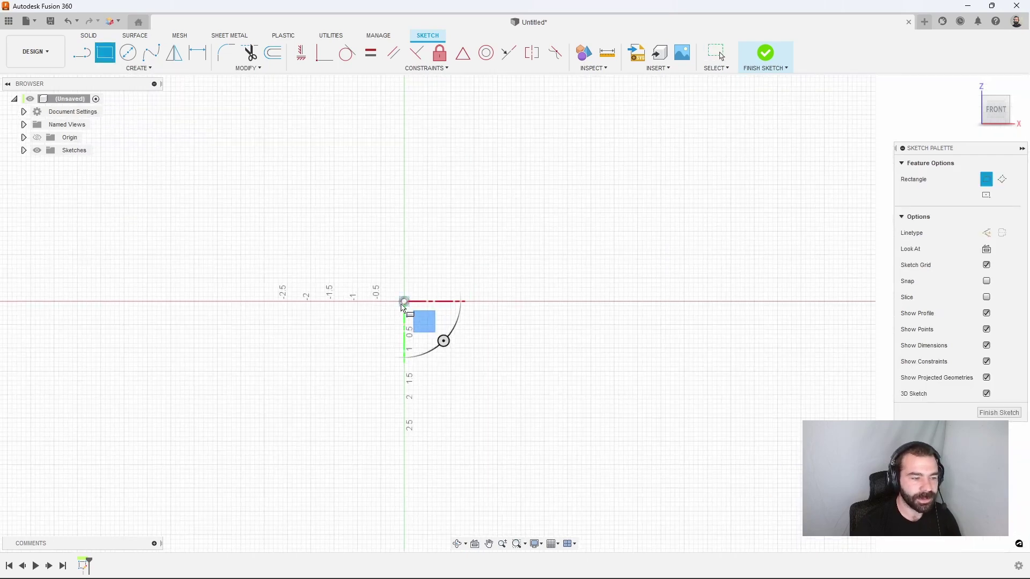
left_click(404, 302)
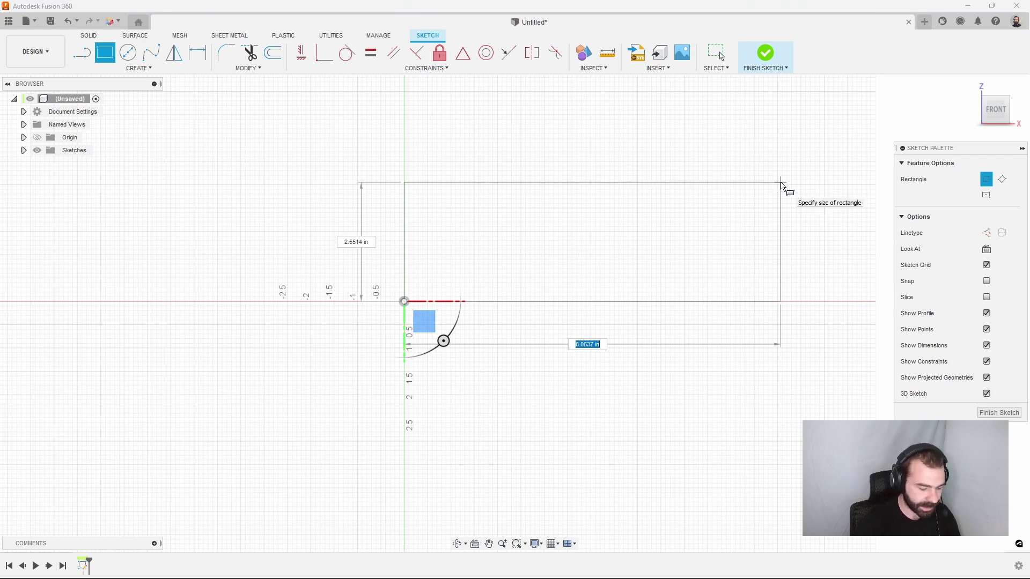
type("6")
key("Tab")
type("2")
key("Return")
key("Escape")
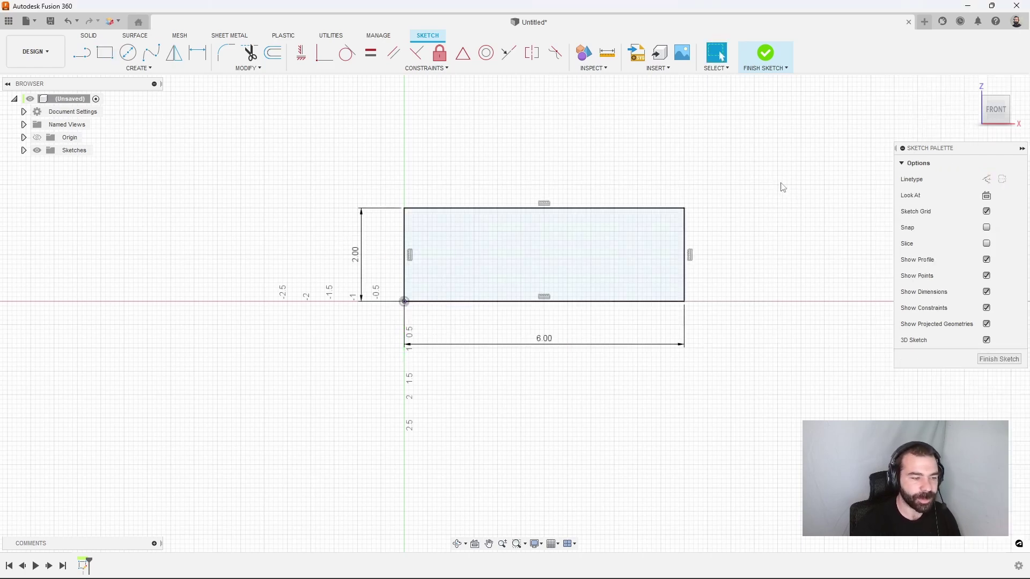
left_click(579, 272)
scroll(579, 273, "up", 1)
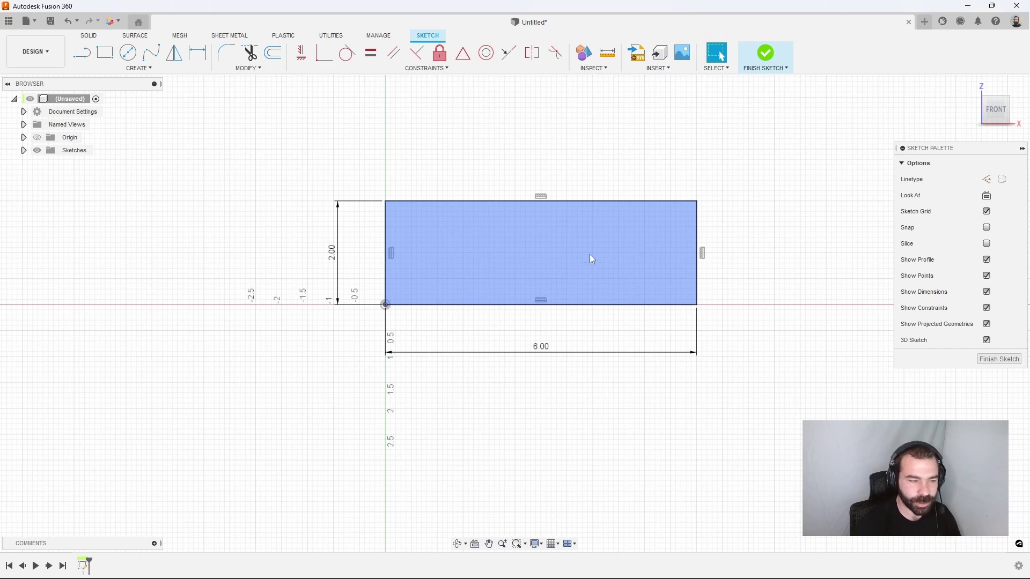
scroll(584, 258, "up", 1)
Draw an outer vertical center-to-center slot near the left end, then a narrower one on the same centres
left_click(304, 280)
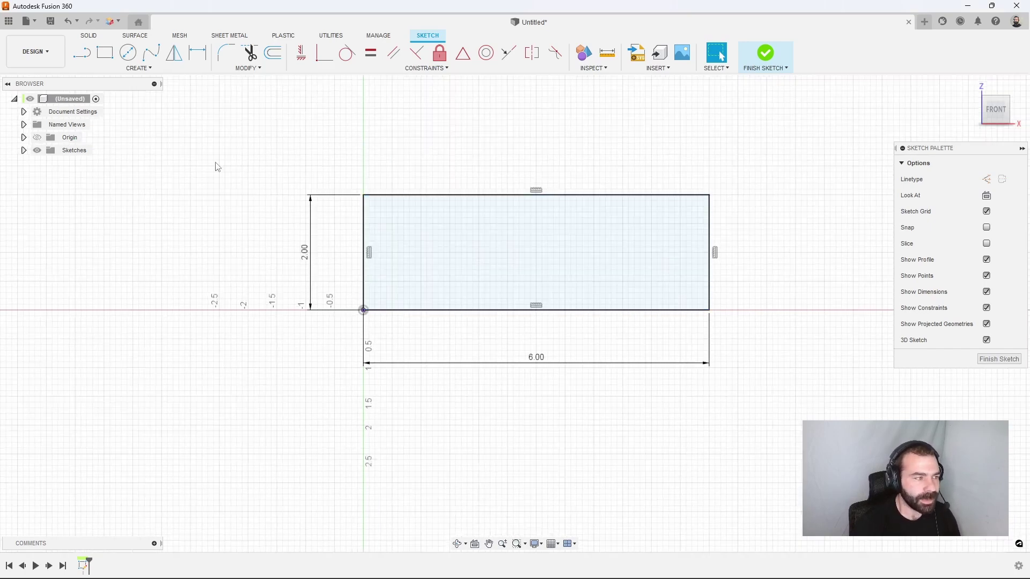
left_click(149, 70)
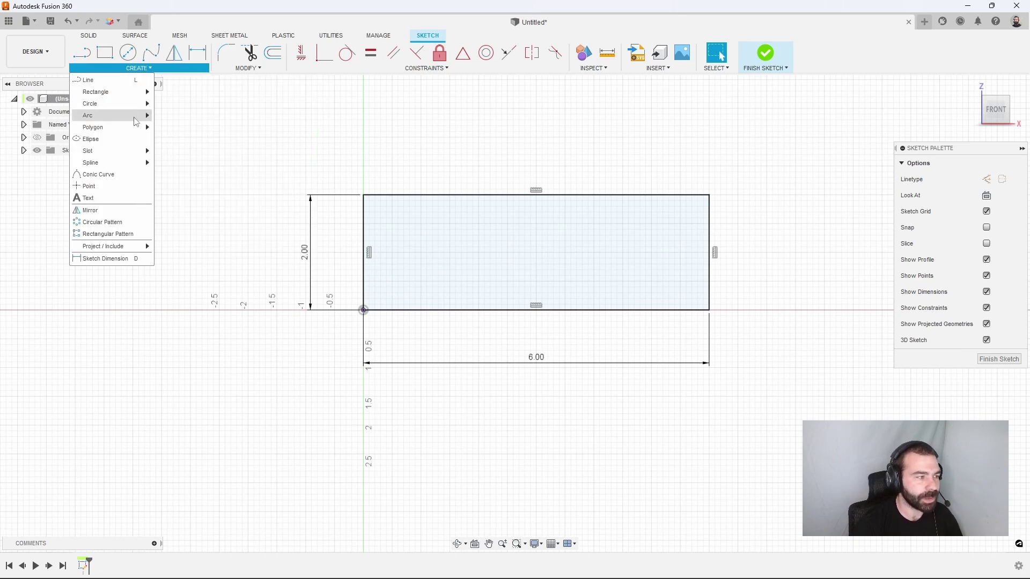
mouse_move(140, 151)
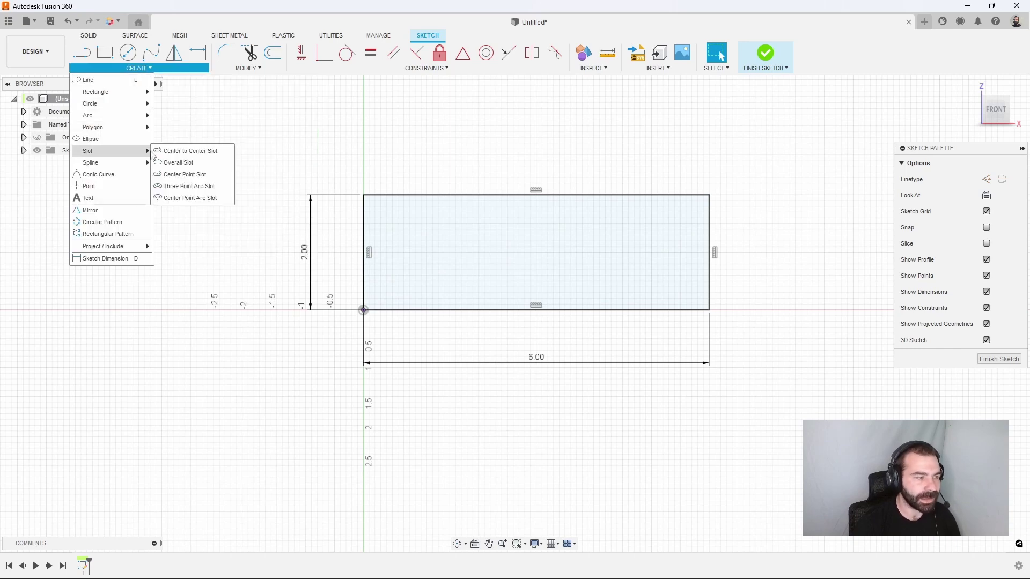
left_click(179, 151)
scroll(425, 239, "up", 3)
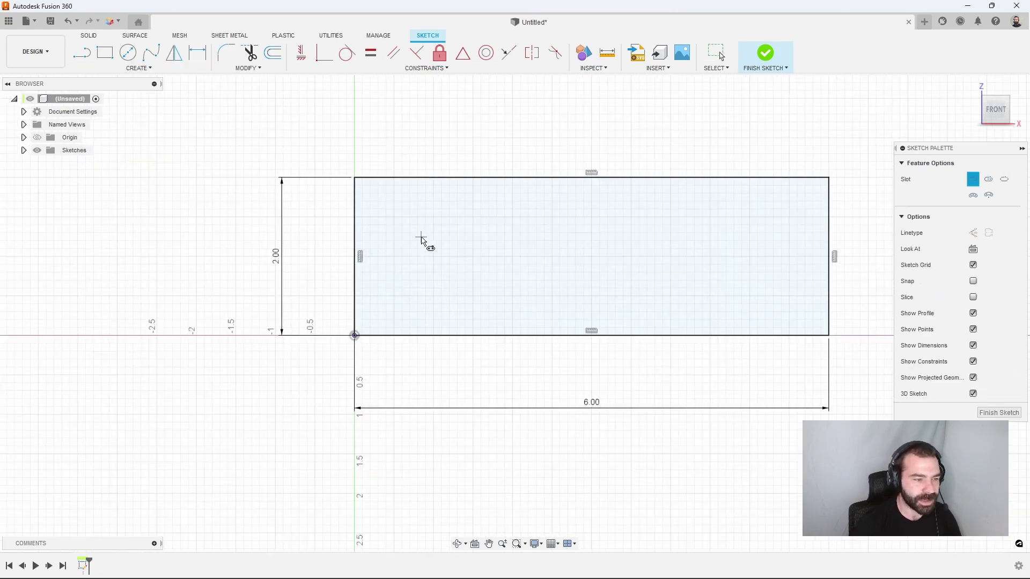
left_click(429, 210)
left_click(429, 317)
left_click(391, 346)
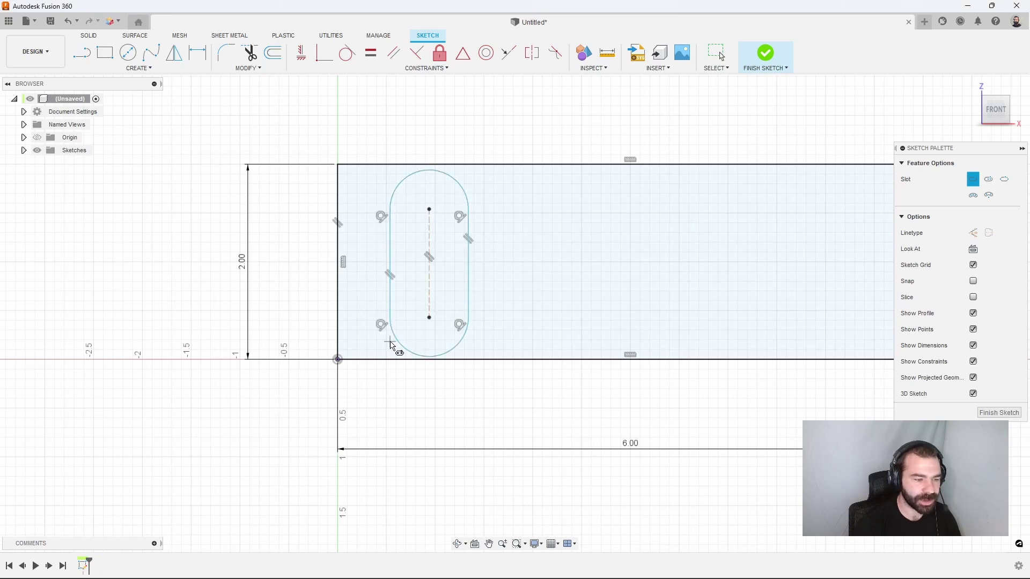
left_click(429, 317)
left_click(429, 209)
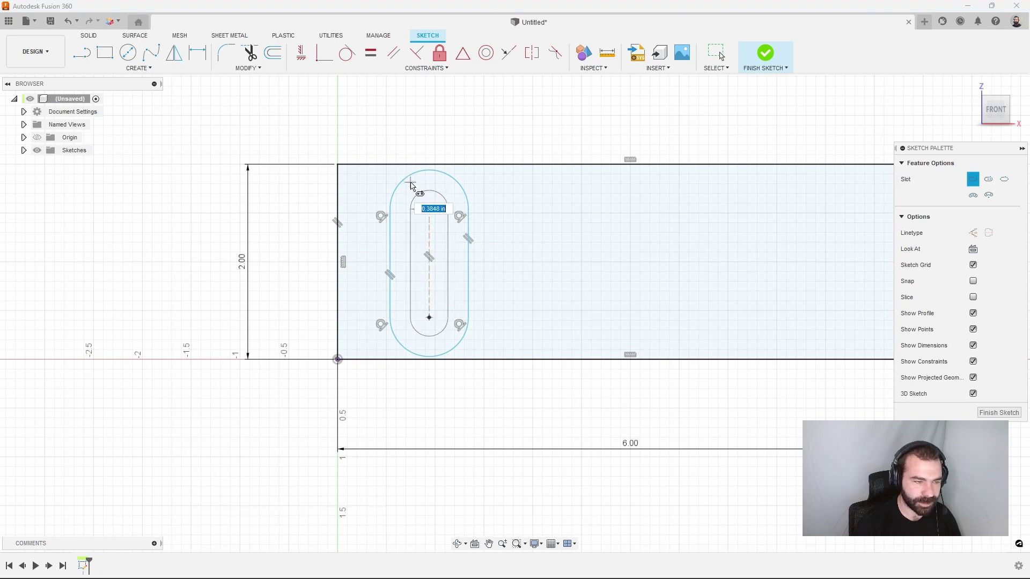
left_click(420, 192)
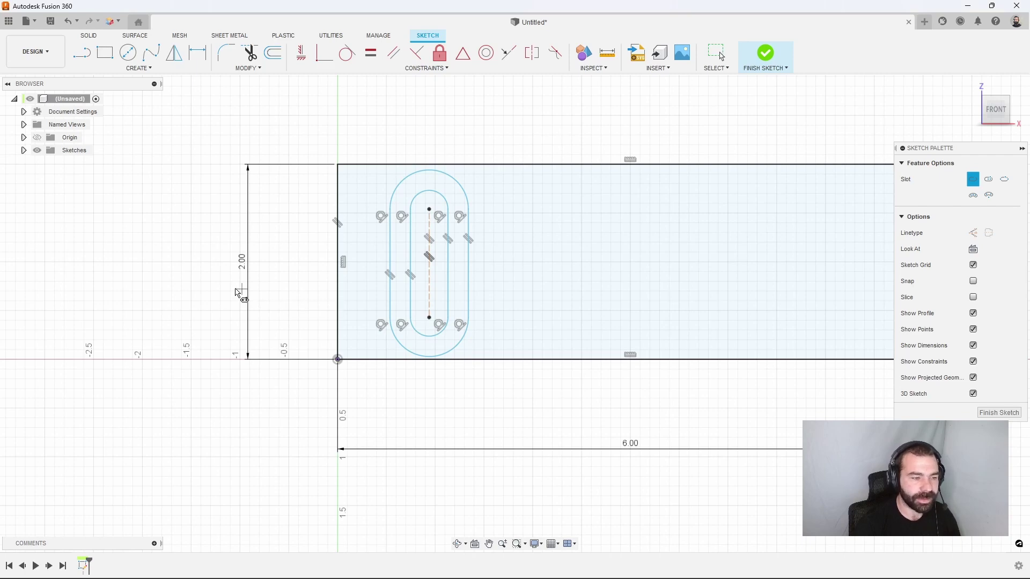
Dimension the outer slot radius to .9/2 (0.45) and the inner radius to .550/2 (0.275)
scroll(175, 288, "down", 1)
scroll(201, 294, "up", 1)
key("d")
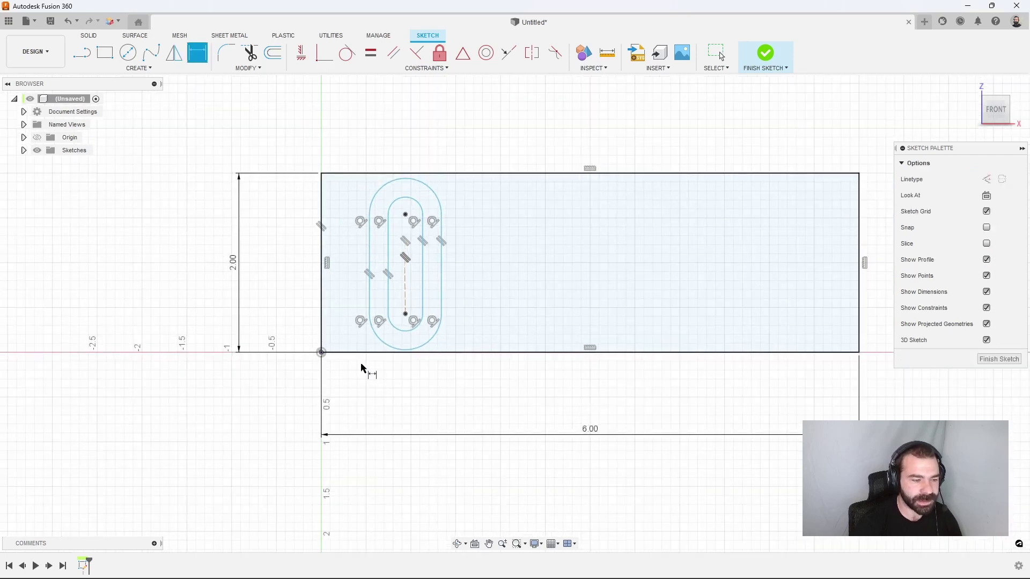
left_click(381, 348)
left_click(364, 390)
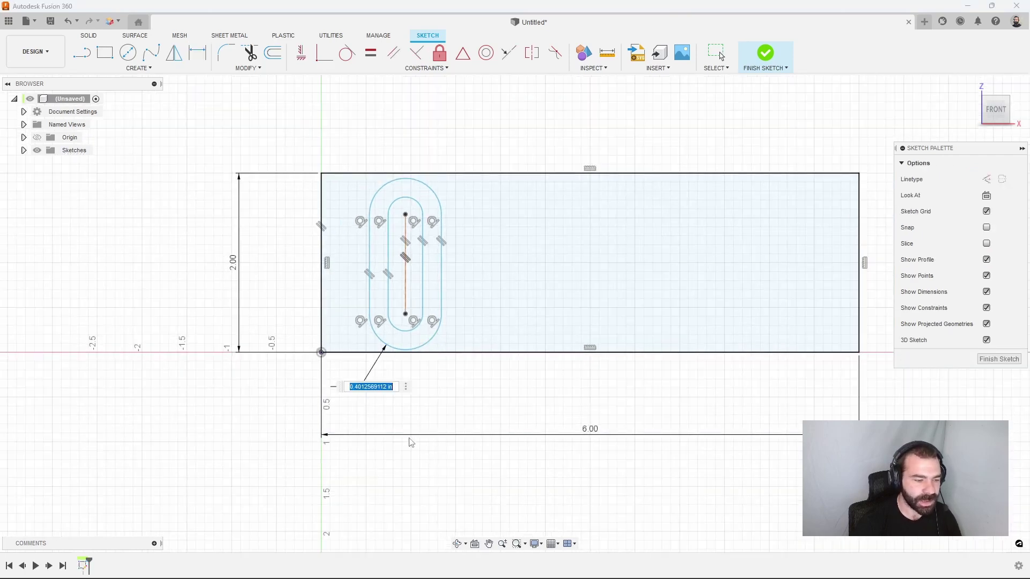
key("BackSpace")
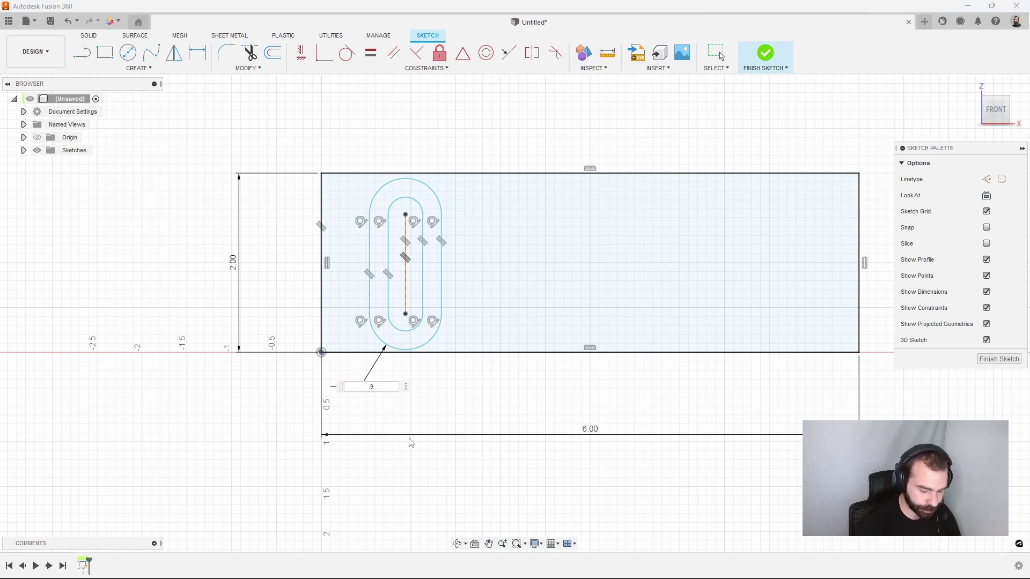
type(".9/2")
key("Return")
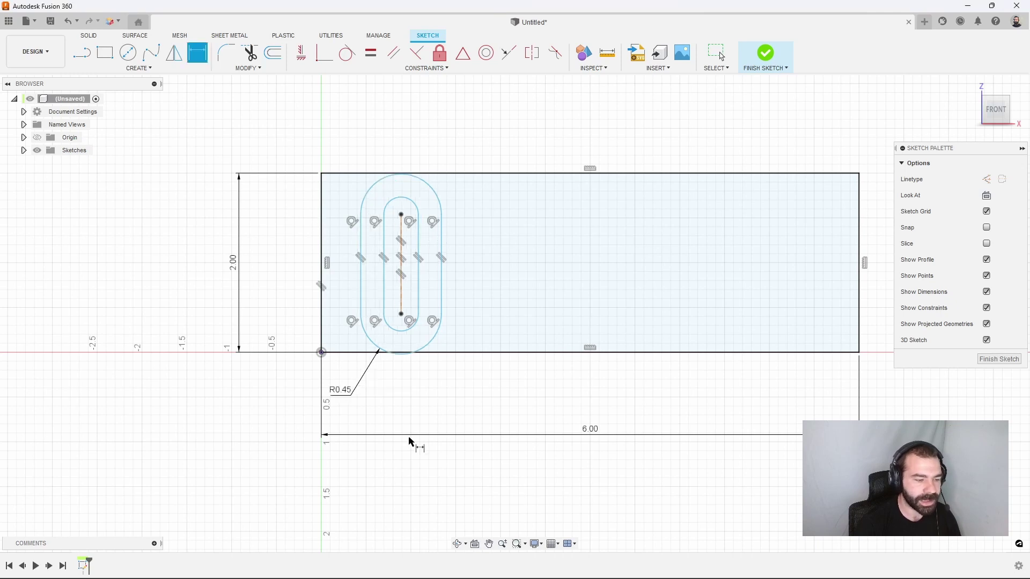
left_click(398, 331)
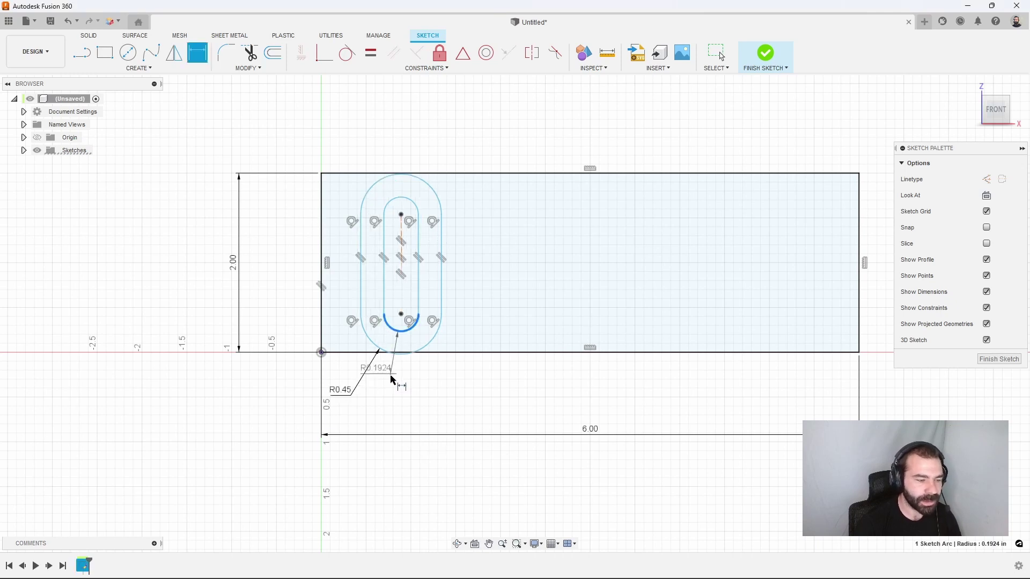
left_click(403, 402)
key("BackSpace")
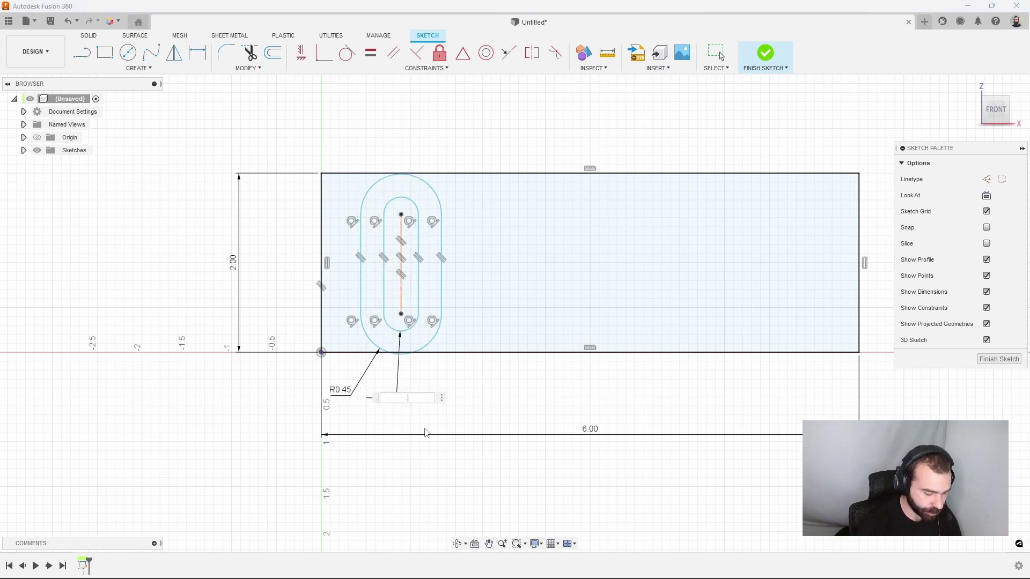
type(".550")
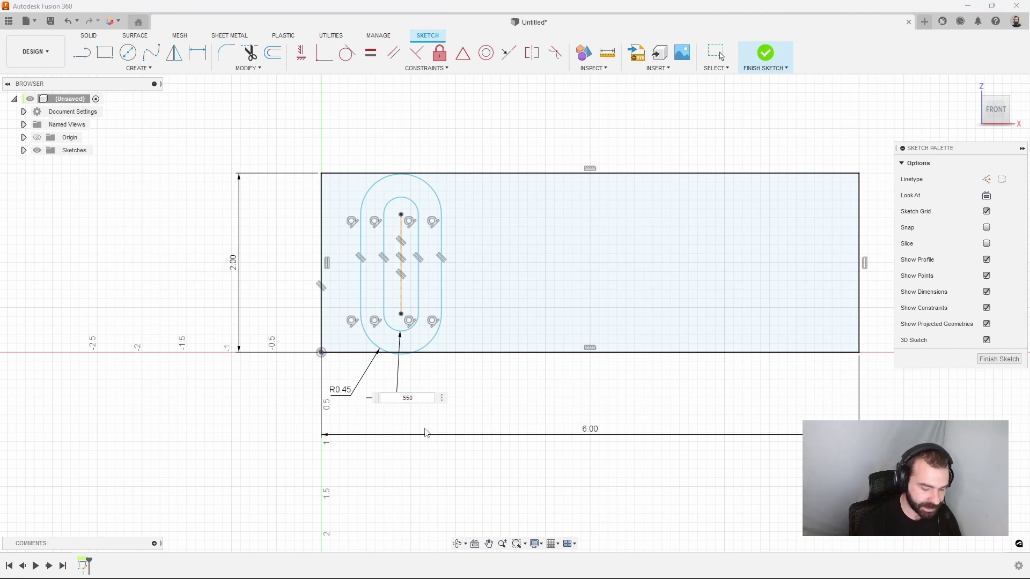
type("/2")
key("Return")
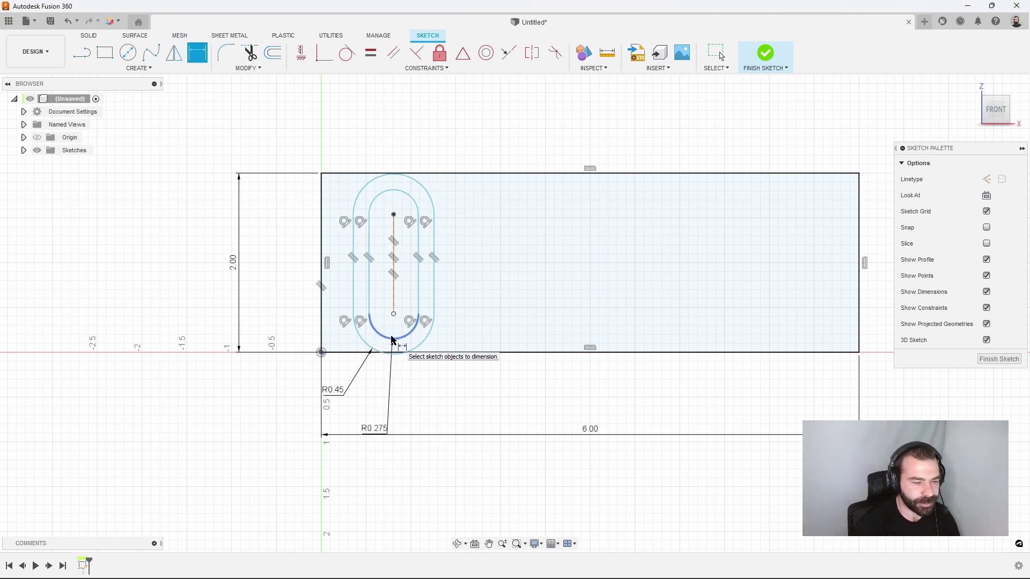
Dimension the slot's lower centre 0.98 in above the jaw's bottom edge
left_click(394, 315)
left_click(358, 352)
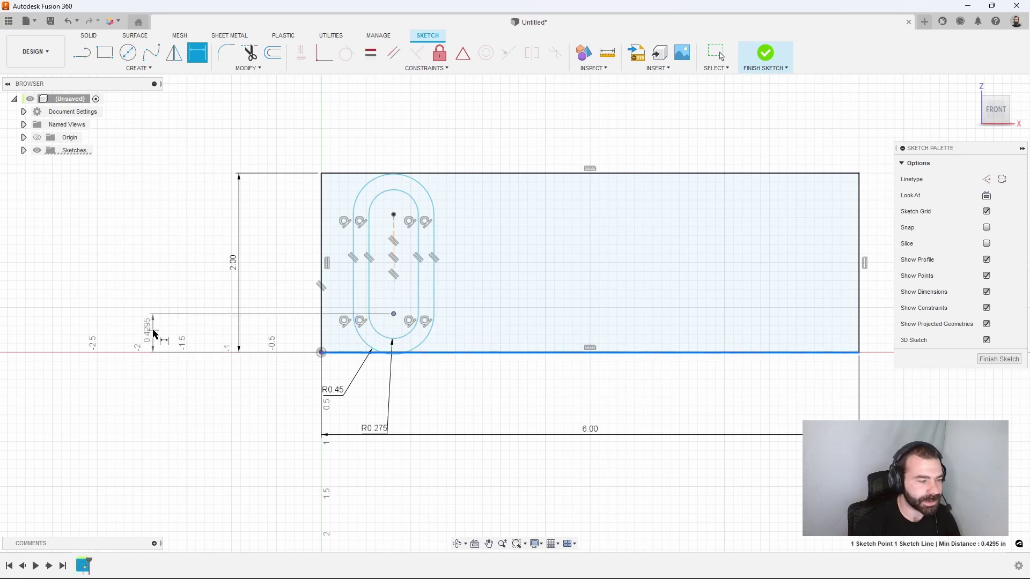
left_click(153, 330)
key("BackSpace")
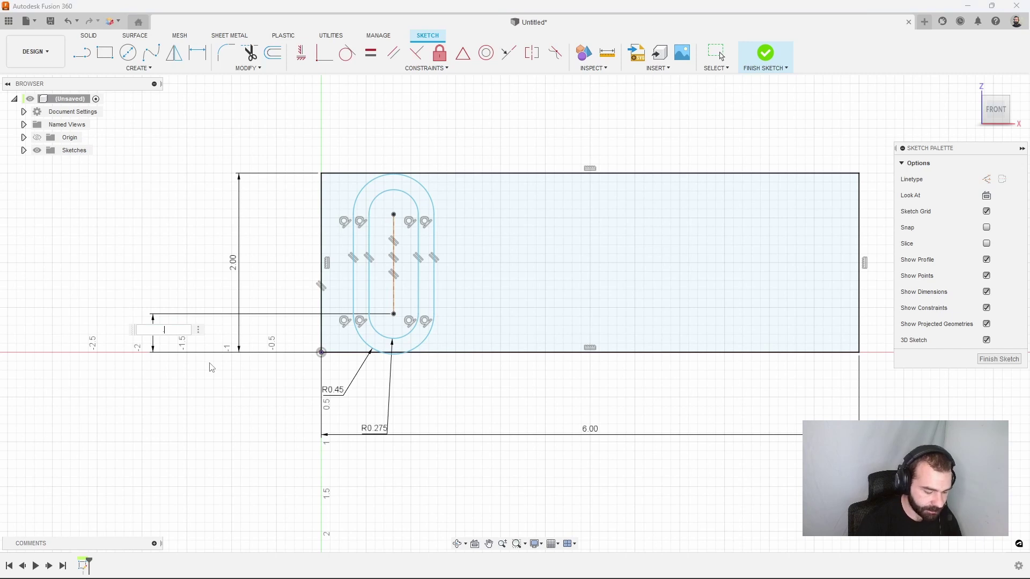
type(".980")
key("Return")
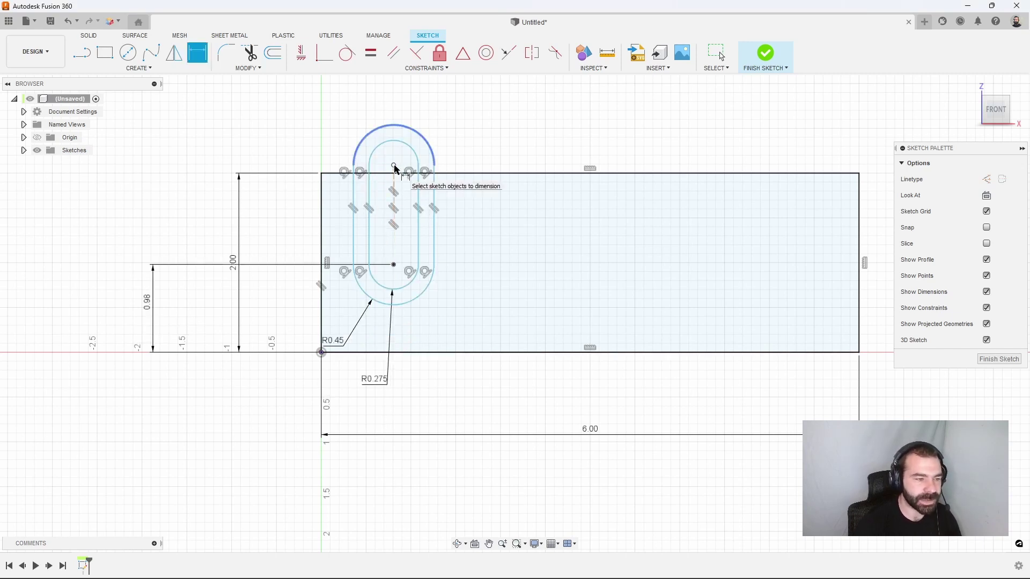
key("Escape")
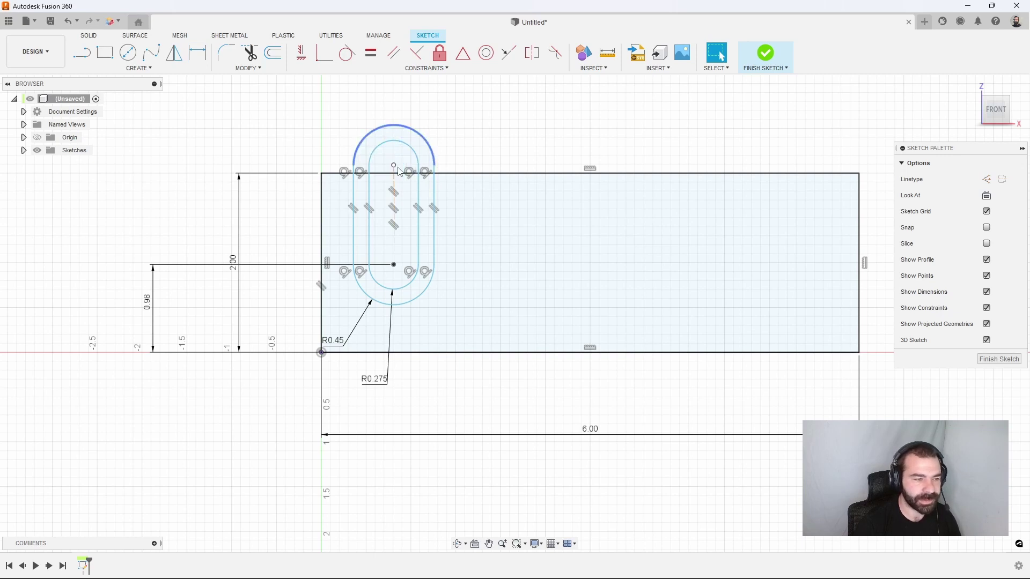
Lower the slot's top centre and link its distance from the top edge to d5
left_click_drag(396, 171, 394, 206)
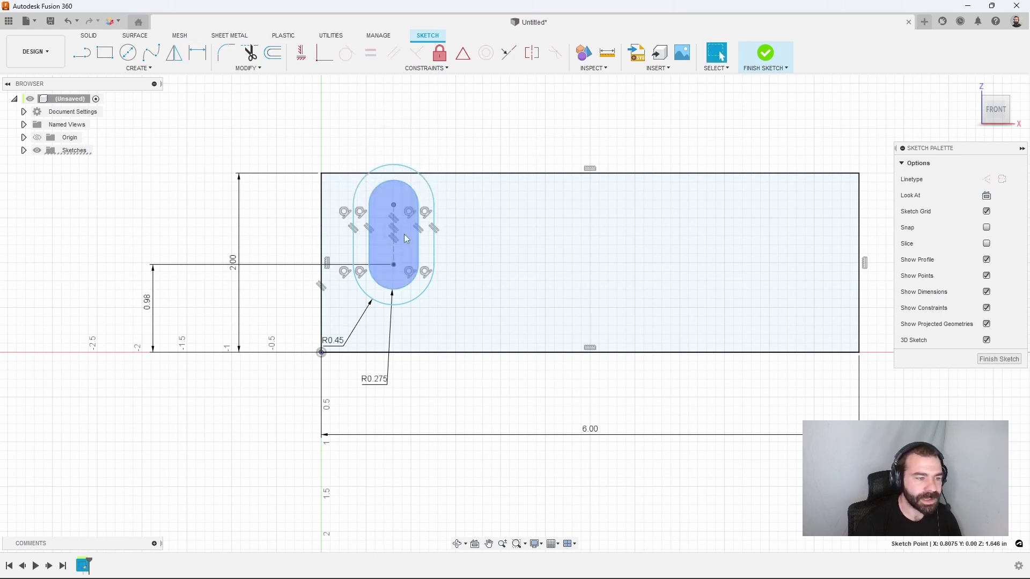
key("d")
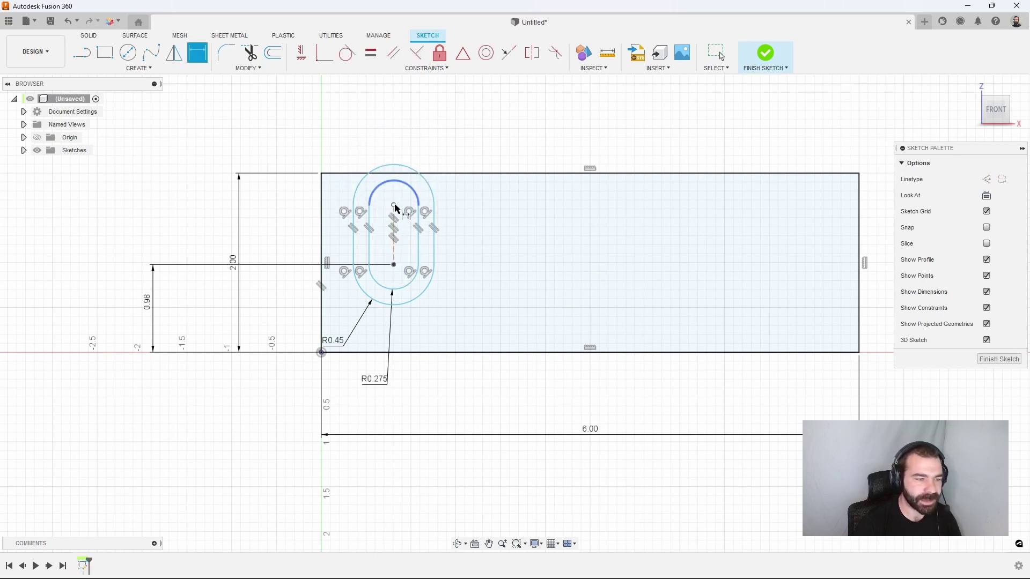
left_click(352, 174)
left_click(394, 206)
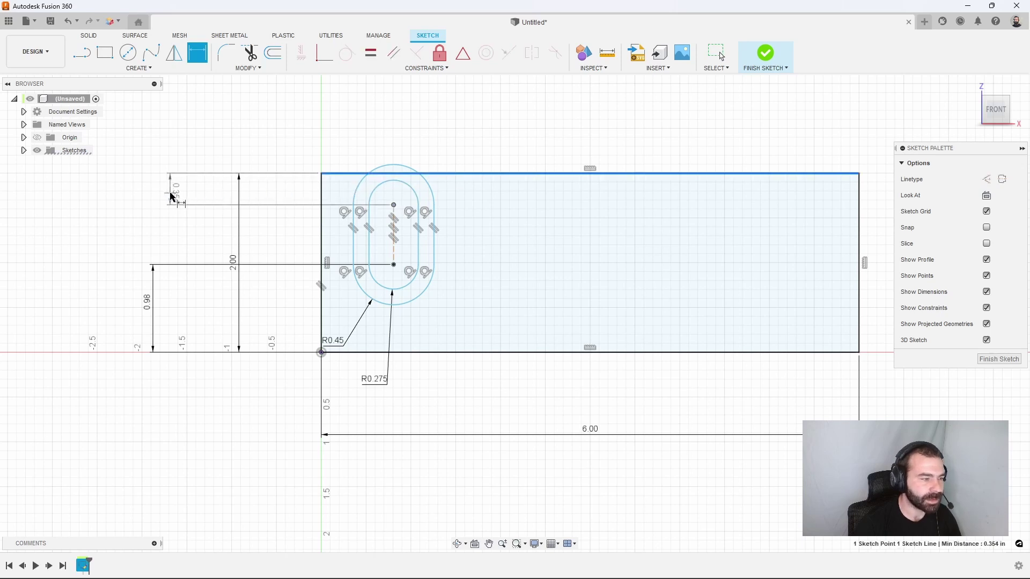
left_click(172, 194)
type("d5")
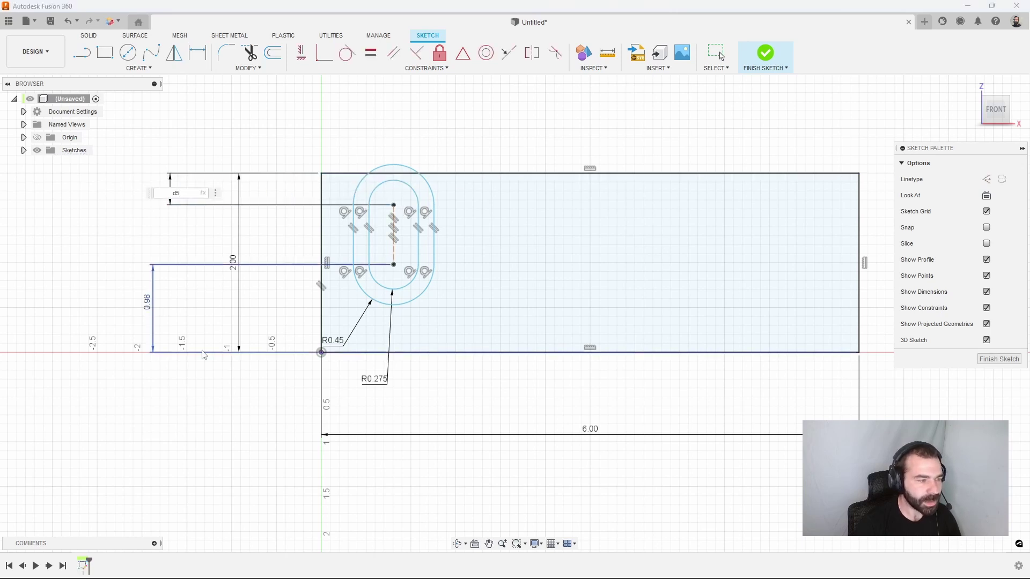
key("Return")
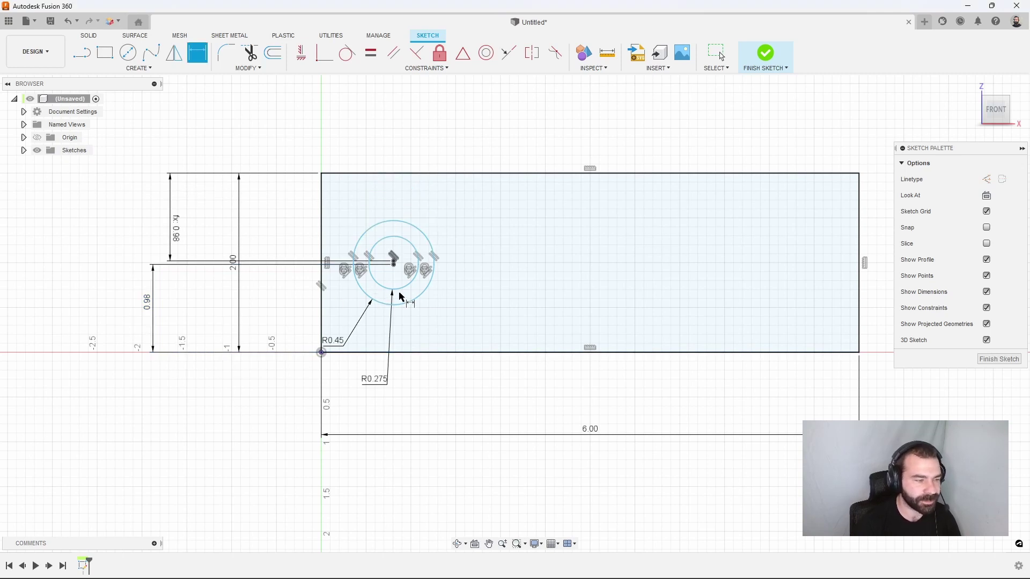
key("Escape")
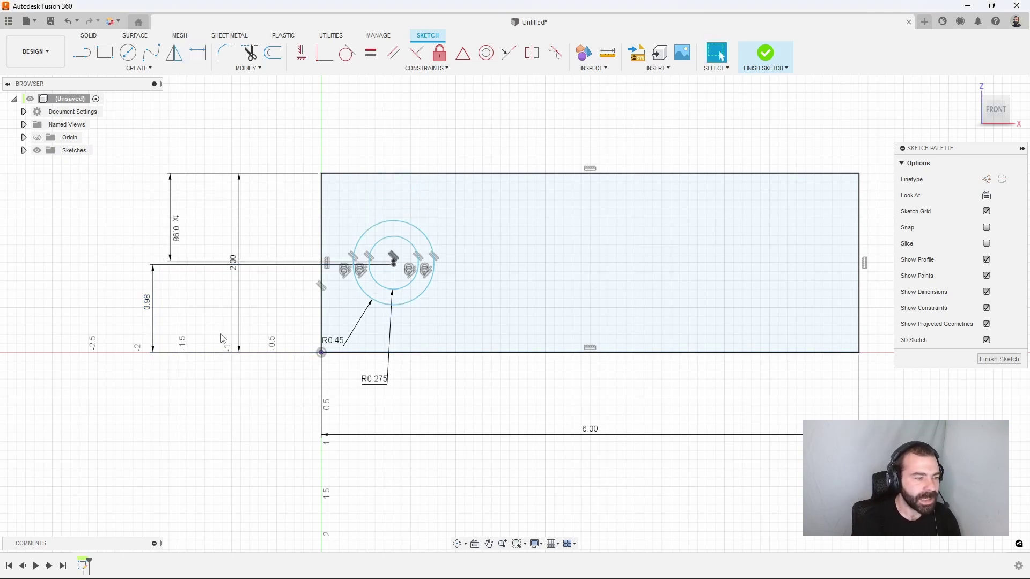
Change the 0.98 slot height dimension to 0.90
double_click(150, 304)
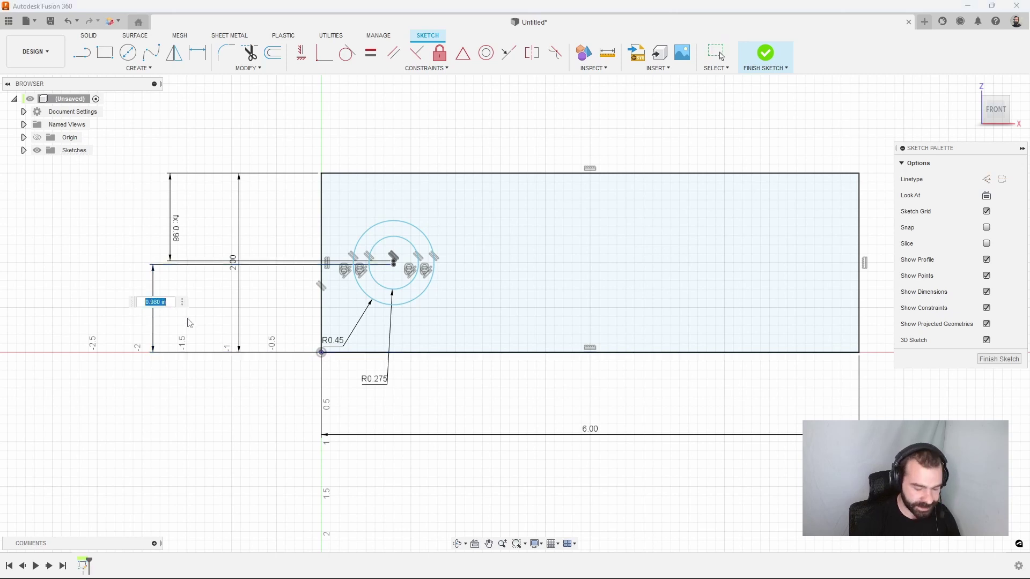
key("BackSpace")
type(".9")
key("Return")
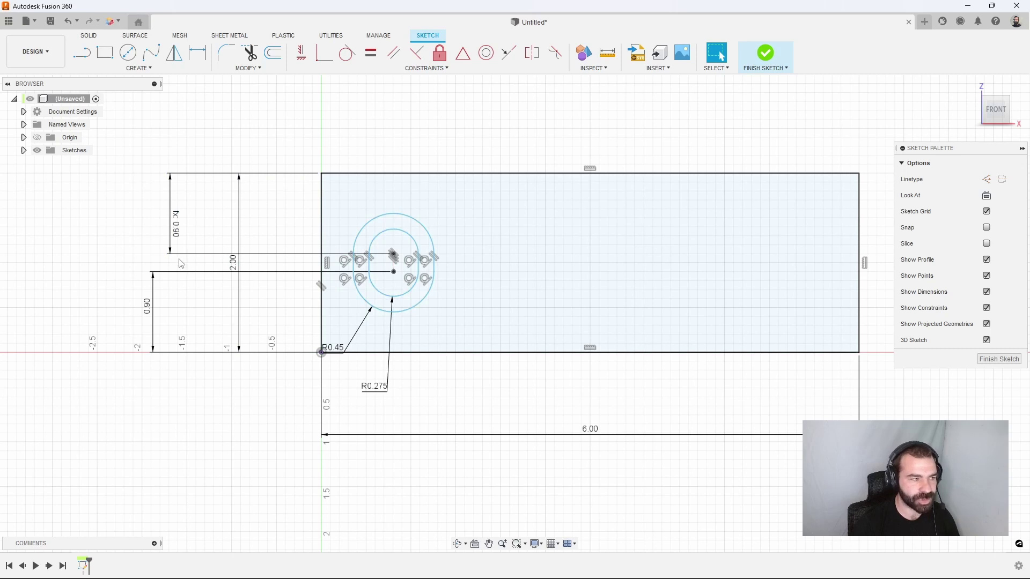
Draw a vertical centre line between the rectangle's top and bottom midpoints
key("l")
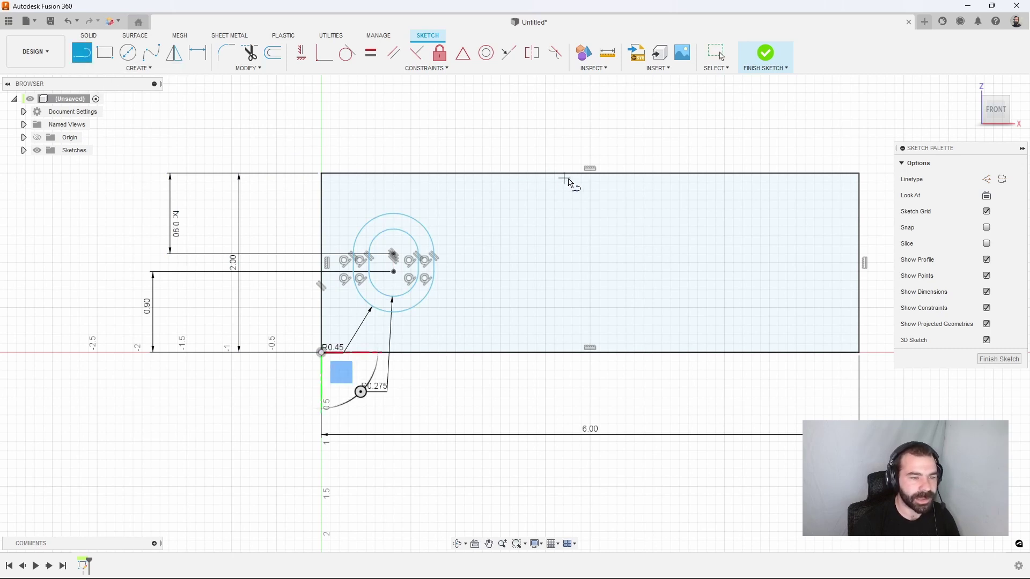
left_click(590, 173)
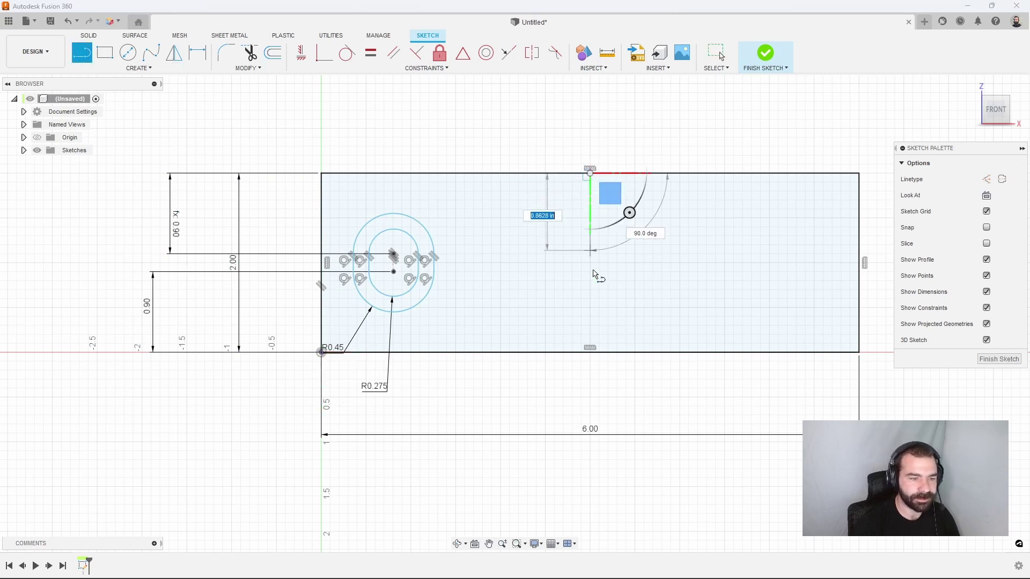
left_click(589, 353)
key("Escape")
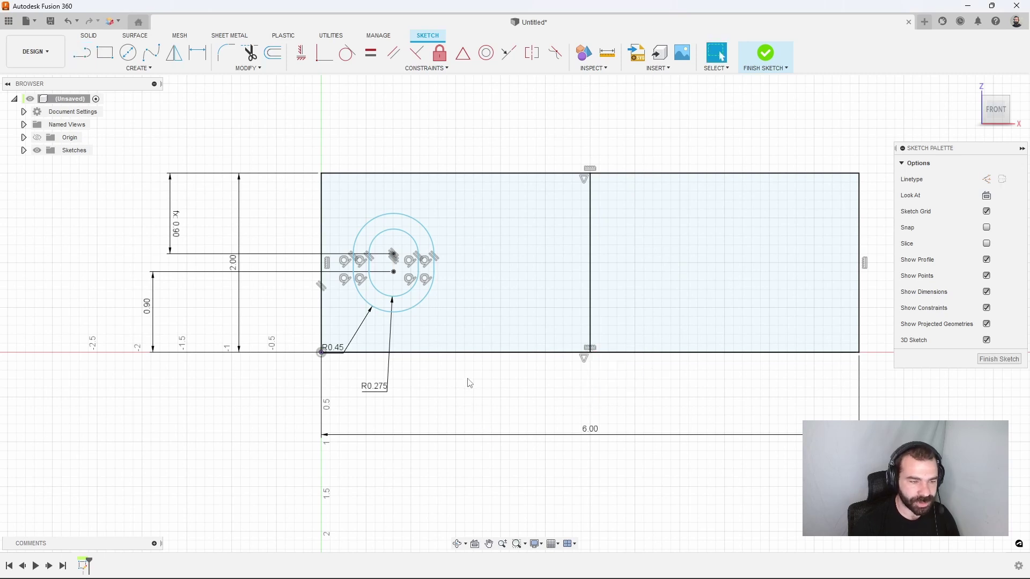
Dimension the slot to the centre line at 3.875, then edit it to 3.875/2 (1.9375)
key("d")
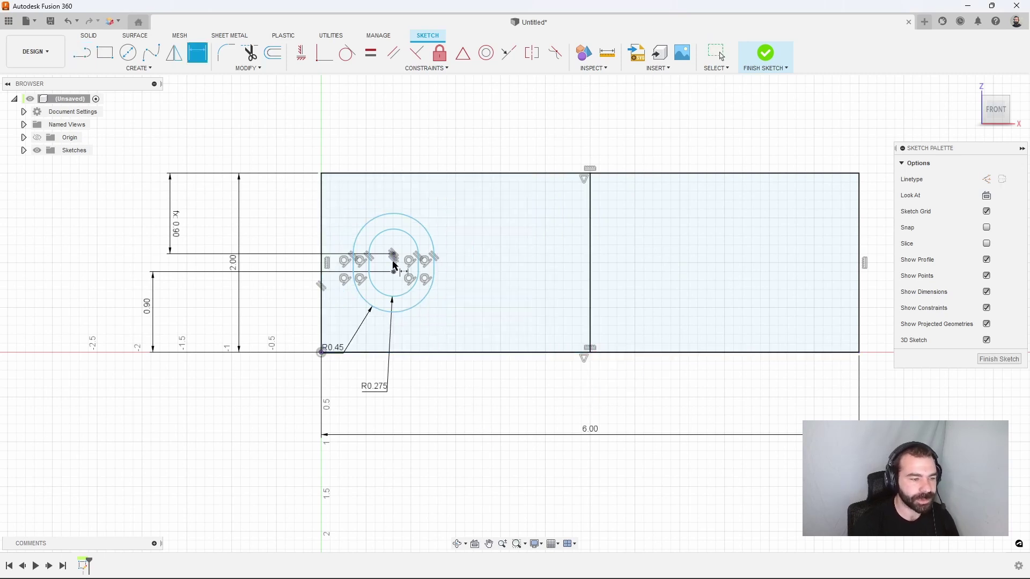
left_click(394, 265)
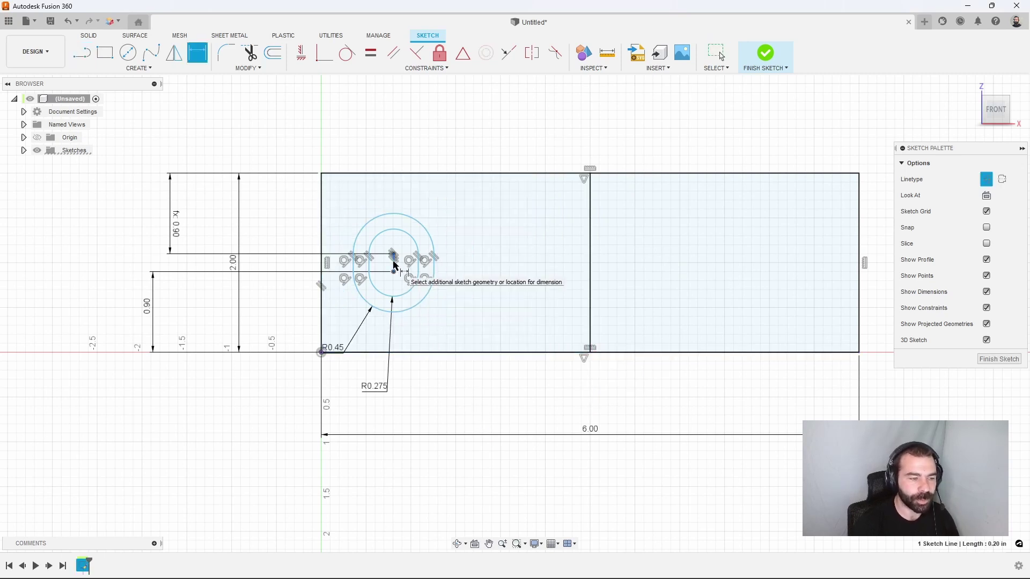
left_click(591, 275)
left_click(555, 125)
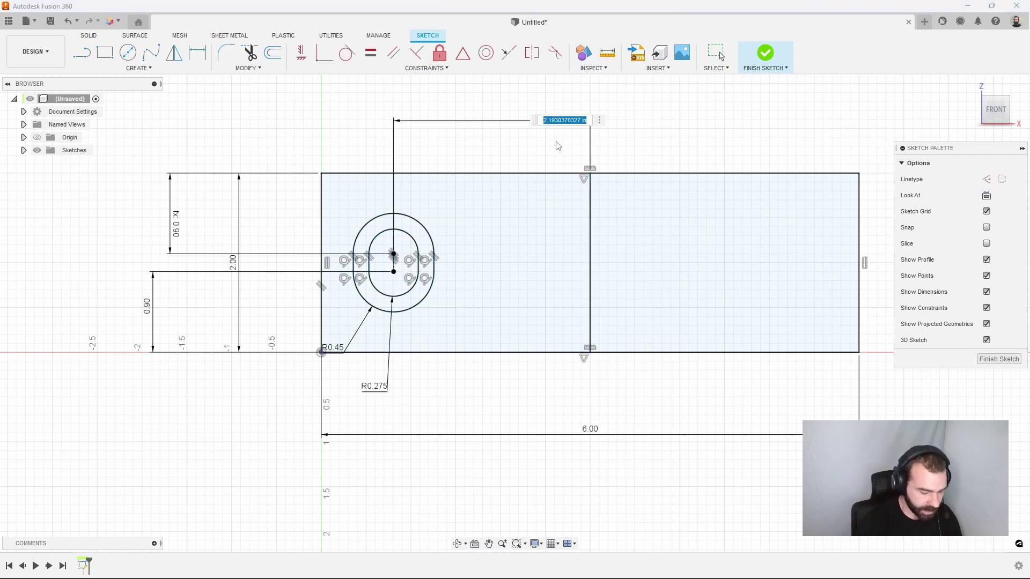
type("3.875")
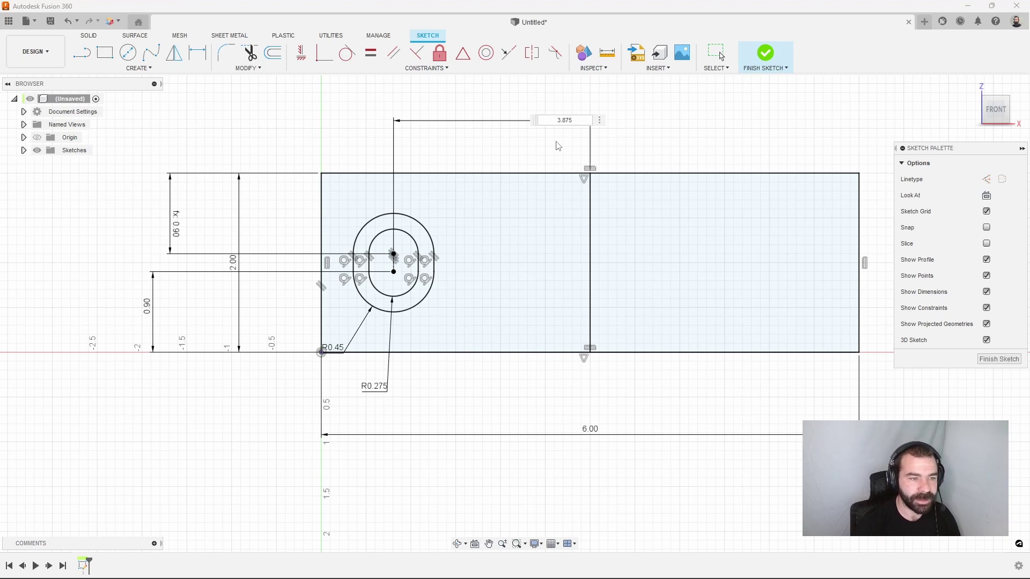
key("Return")
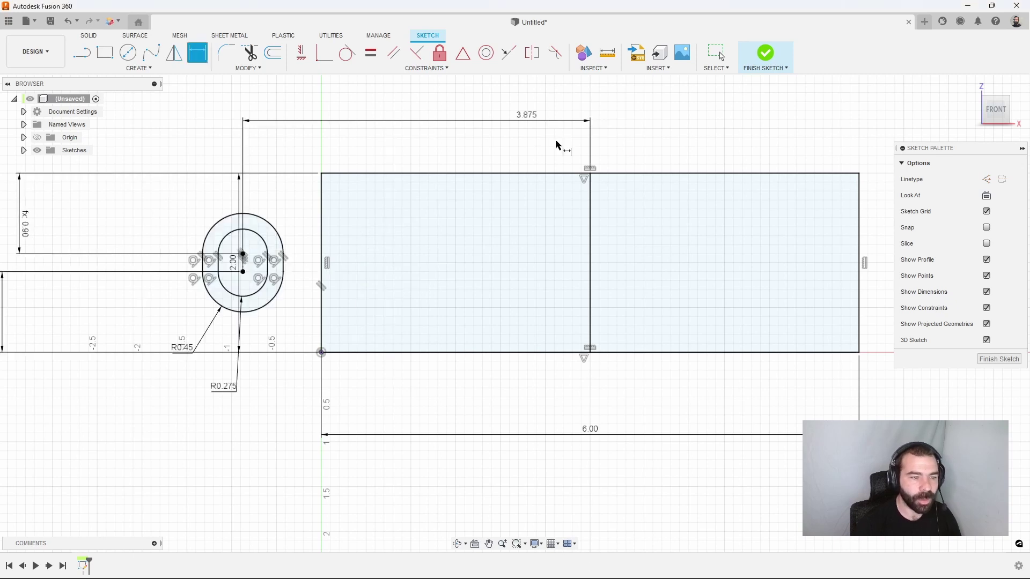
key("Escape")
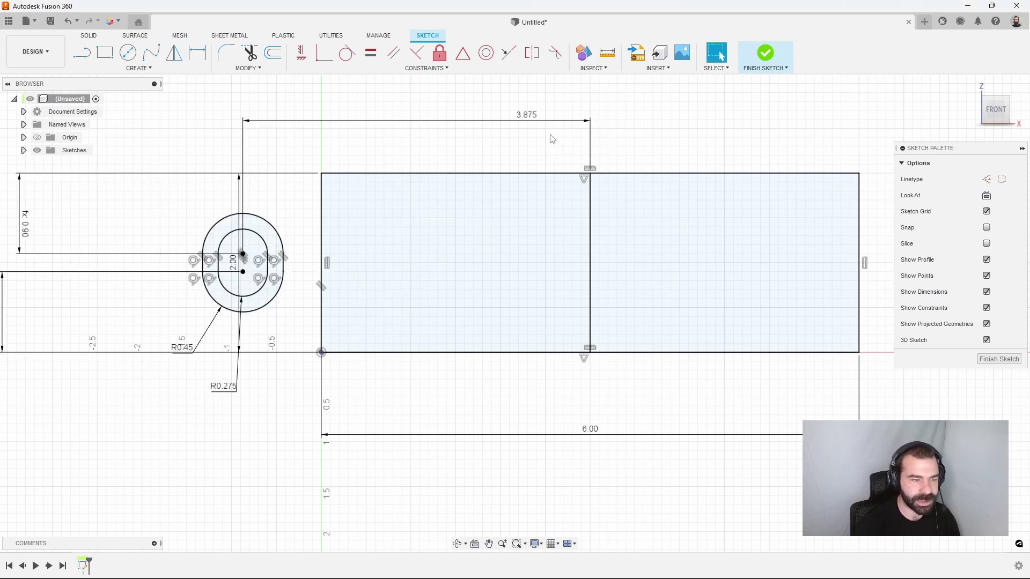
double_click(528, 115)
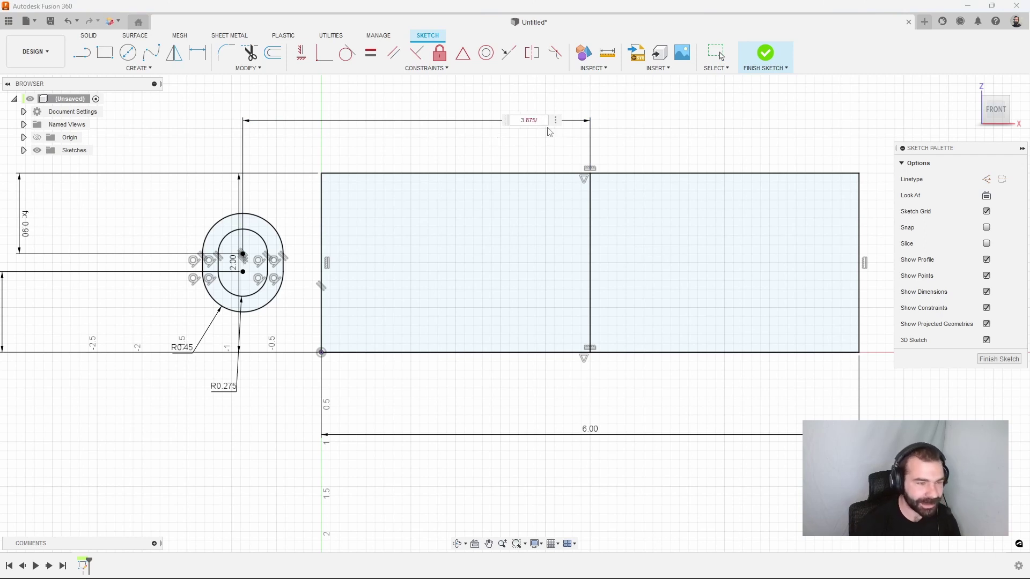
type("/2")
key("Return")
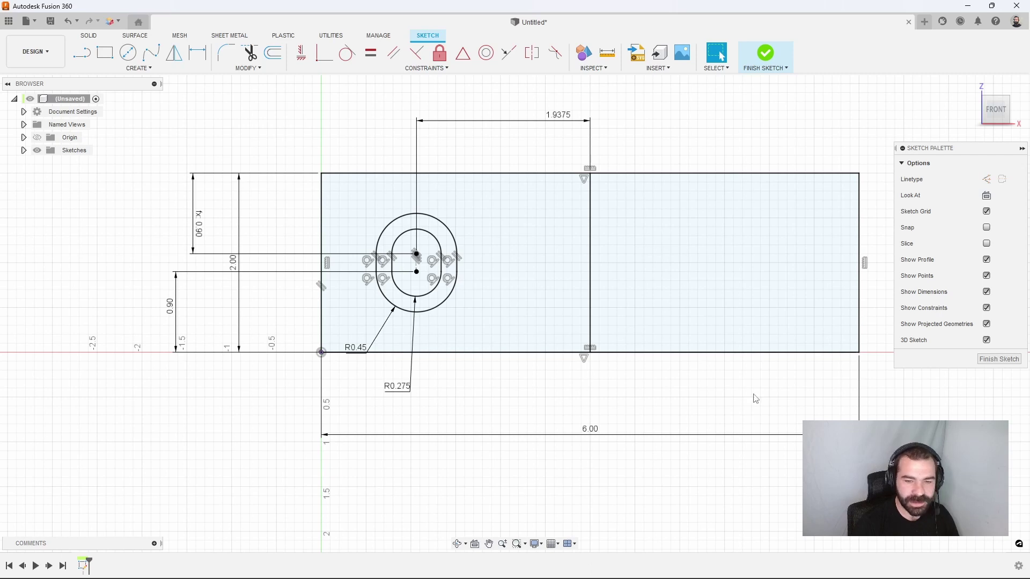
Finish the sketch and preview a 1.00 in extrusion of the left-half and slot-ring profiles
left_click(999, 359)
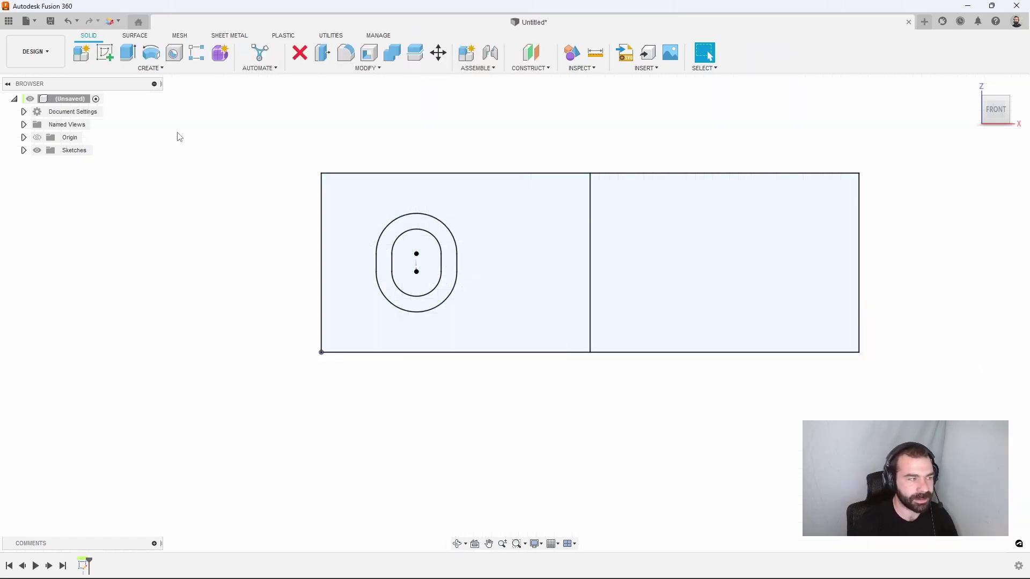
left_click(128, 52)
middle_click_drag(333, 153, 318, 179, "shift")
left_click(373, 193)
left_click(457, 252)
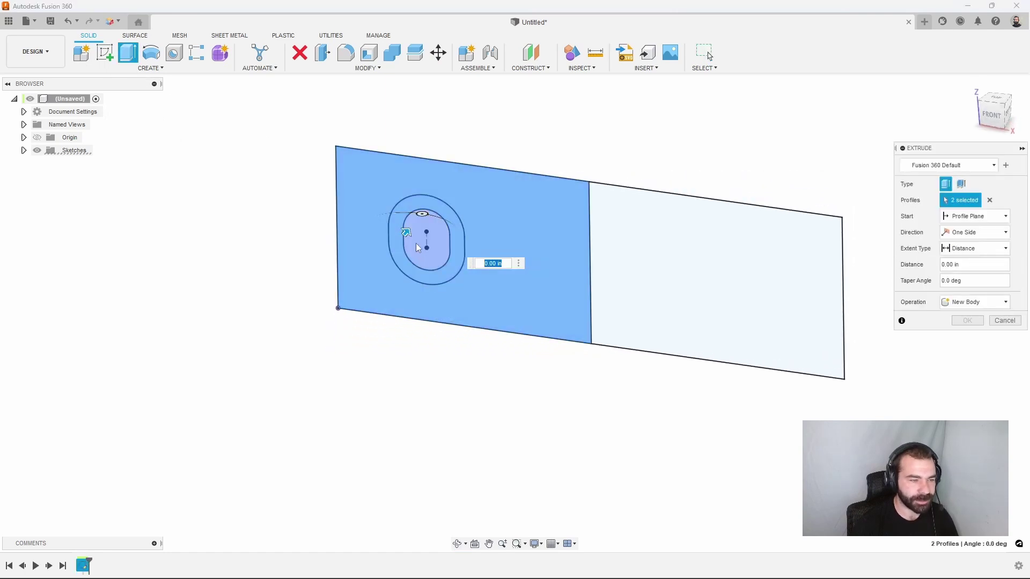
left_click_drag(407, 234, 450, 212)
scroll(228, 282, "down", 2)
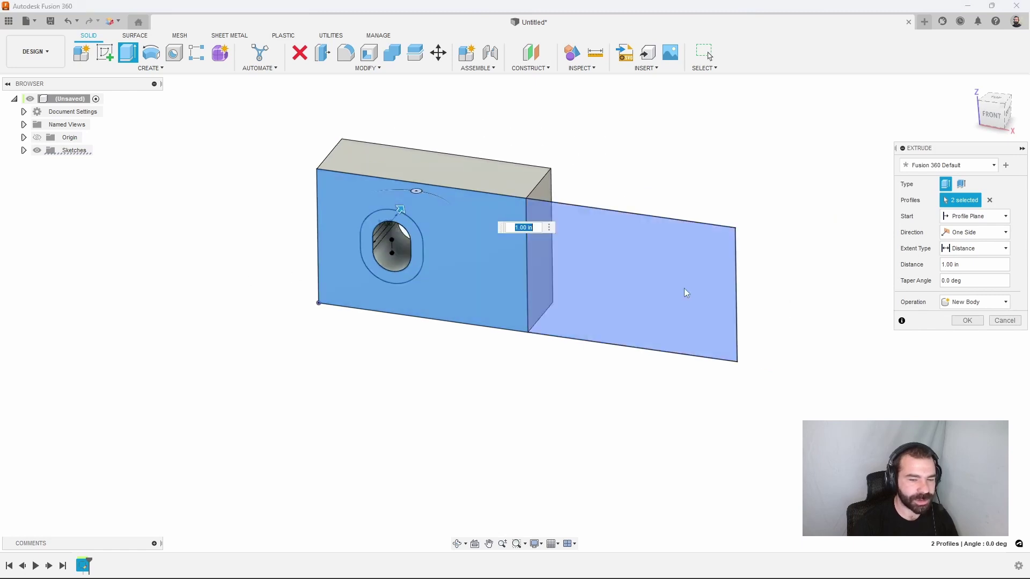
Accept the 1 in extrusion as a new body and make Sketch1 visible again
left_click(966, 320)
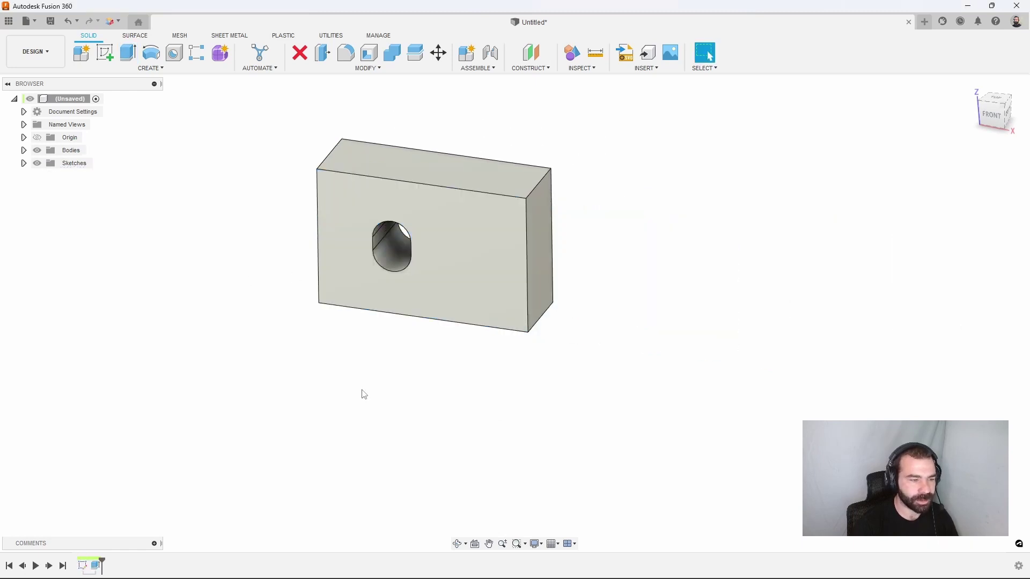
left_click(23, 163)
left_click(47, 176)
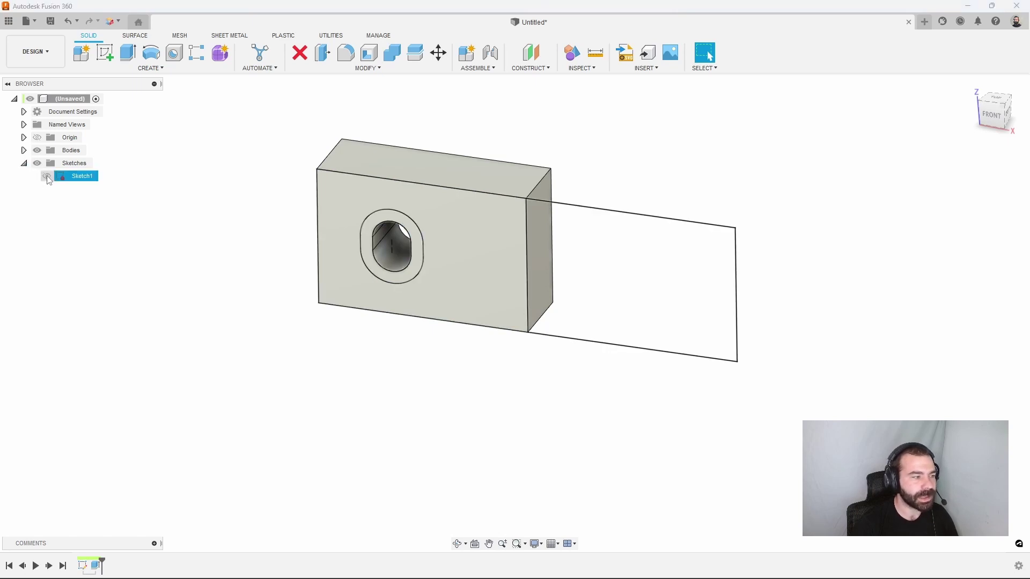
Cut the slot ring as a stepped pocket extruded To Object up to the block's face
key("e")
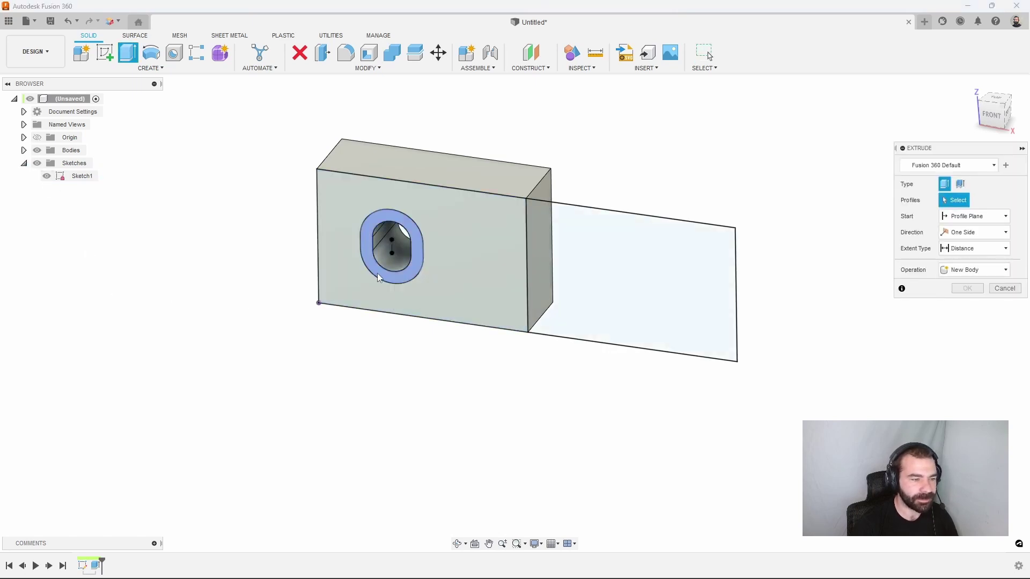
left_click(377, 271)
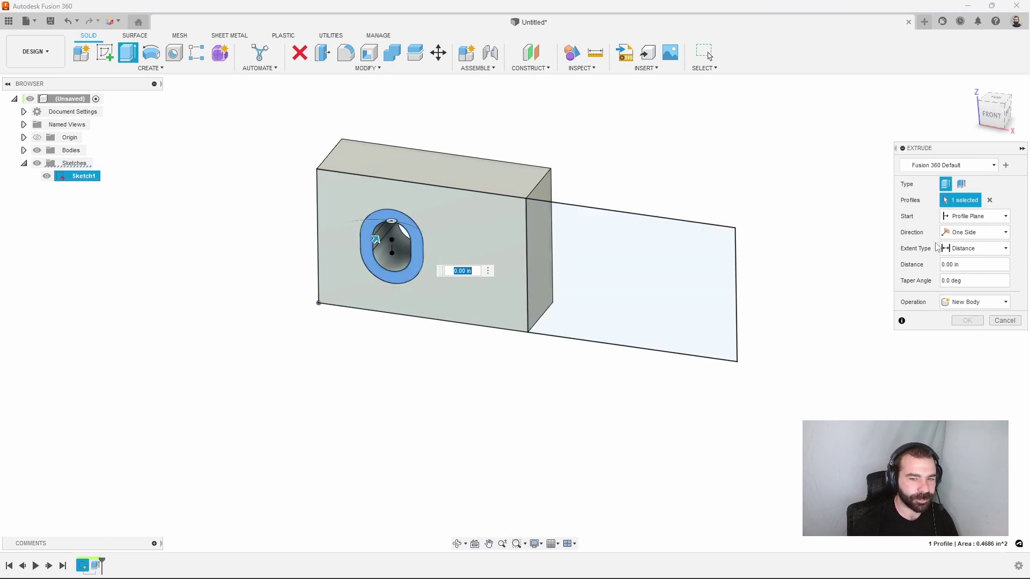
left_click(957, 249)
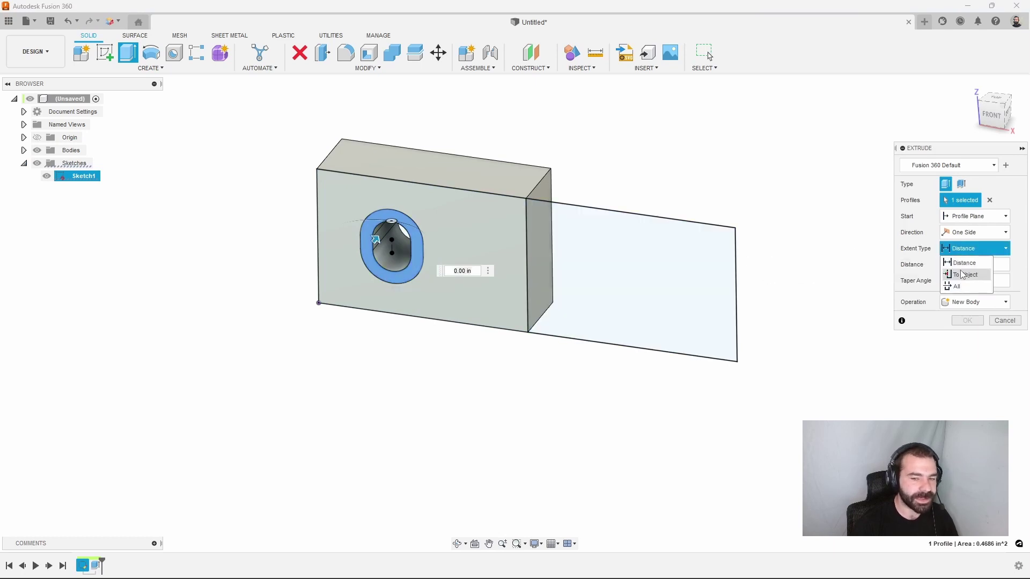
left_click(964, 274)
middle_click_drag(823, 258, 765, 294, "shift")
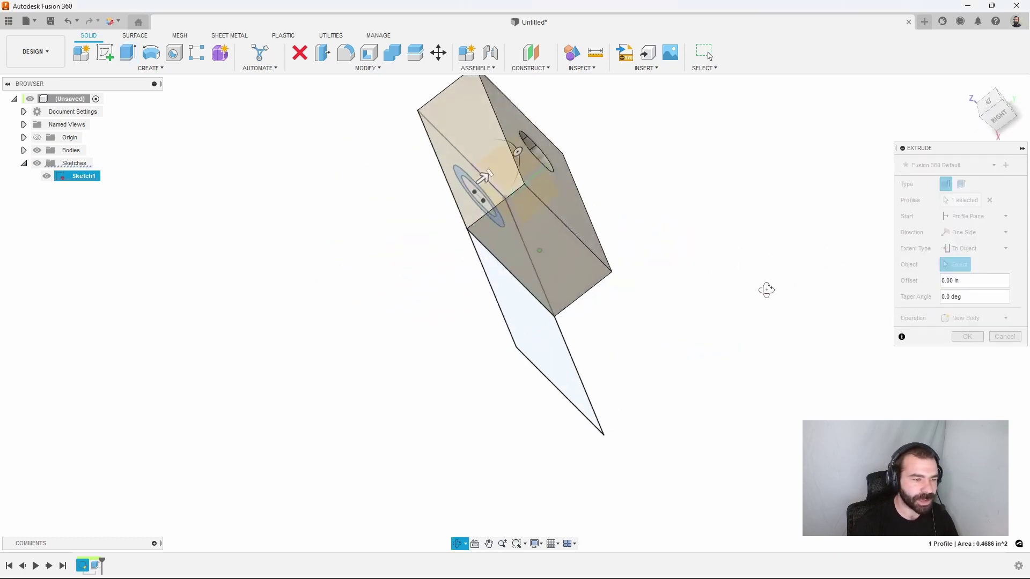
left_click(574, 211)
middle_click_drag(618, 258, 738, 287, "shift")
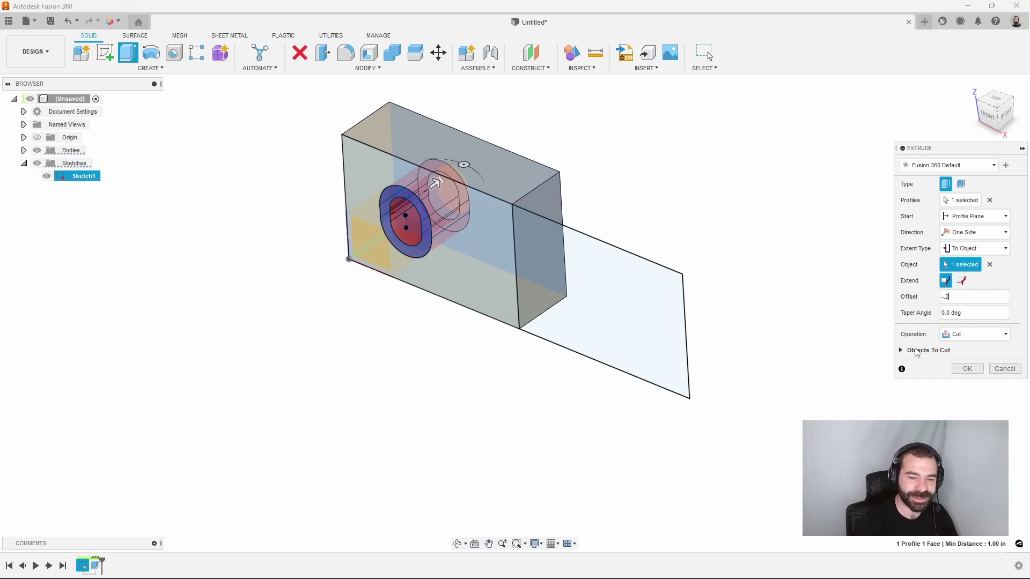
left_click(966, 369)
middle_click_drag(308, 271, 329, 243, "shift")
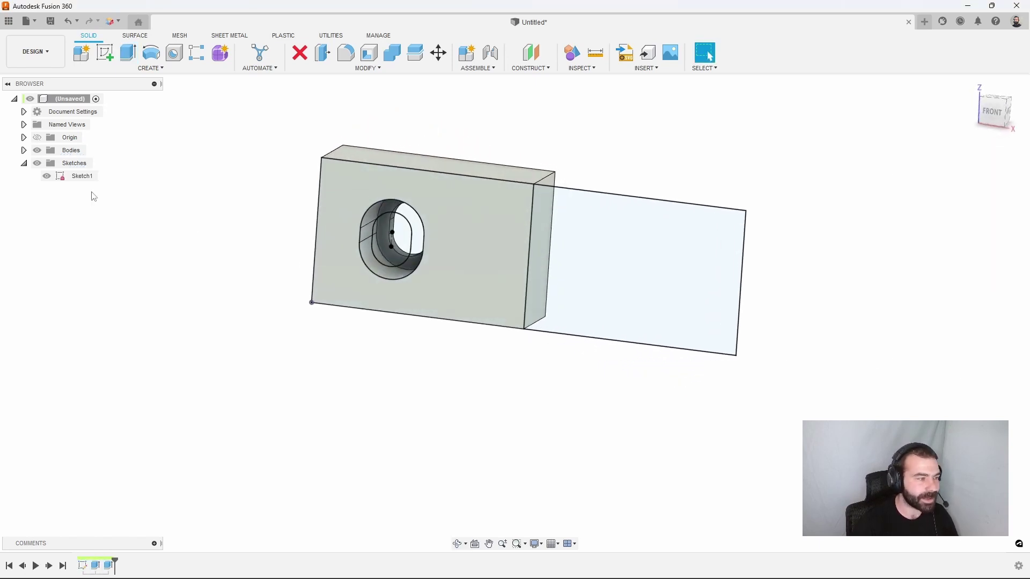
Hide Sketch1 and mirror the half-jaw body across its inner face, joining both halves
left_click(47, 176)
mouse_move(206, 215)
middle_mouse_down("shift")
mouse_move(223, 230)
mouse_move(184, 207)
mouse_move(195, 223)
middle_mouse_up("shift")
left_click(150, 68)
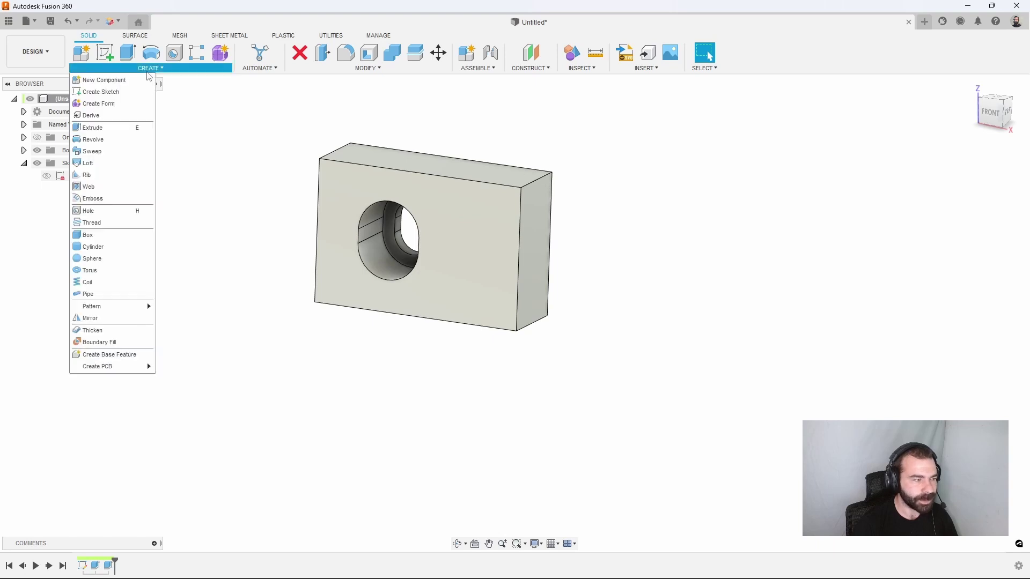
left_click(129, 321)
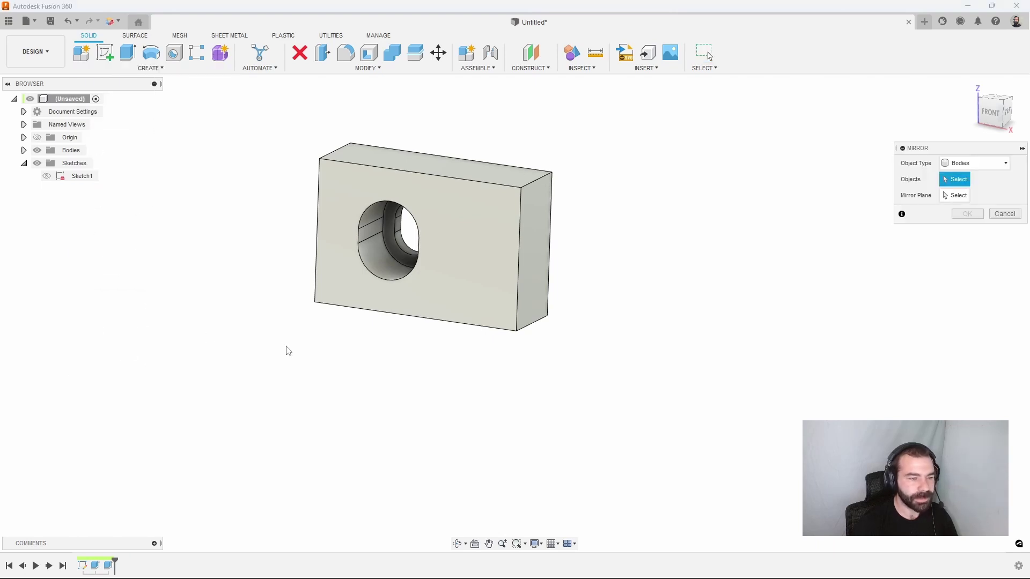
left_click(477, 220)
left_click(533, 234)
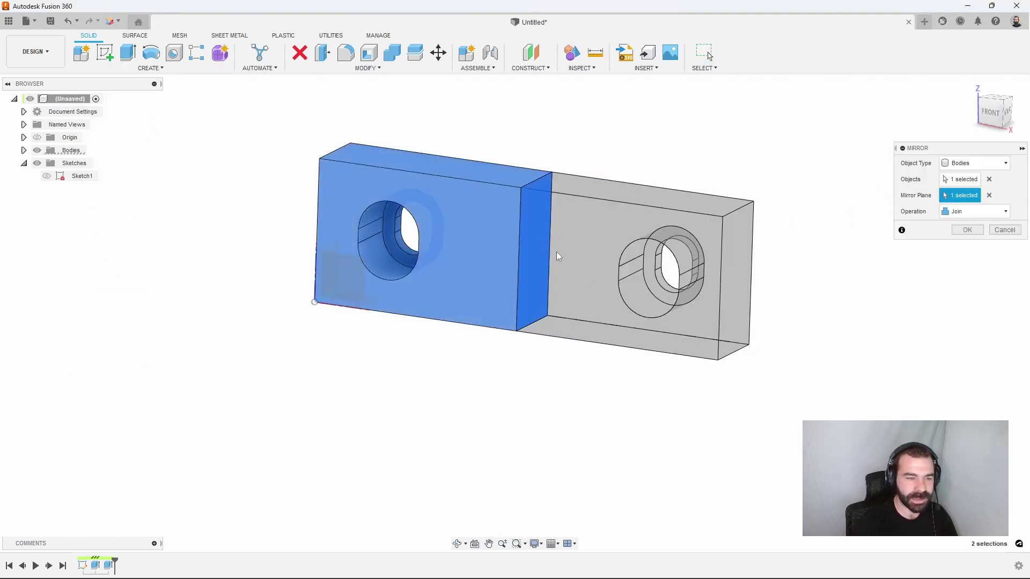
key("Return")
mouse_move(795, 303)
middle_mouse_down("shift")
mouse_move(834, 293)
mouse_move(798, 292)
mouse_move(797, 308)
middle_mouse_up("shift")
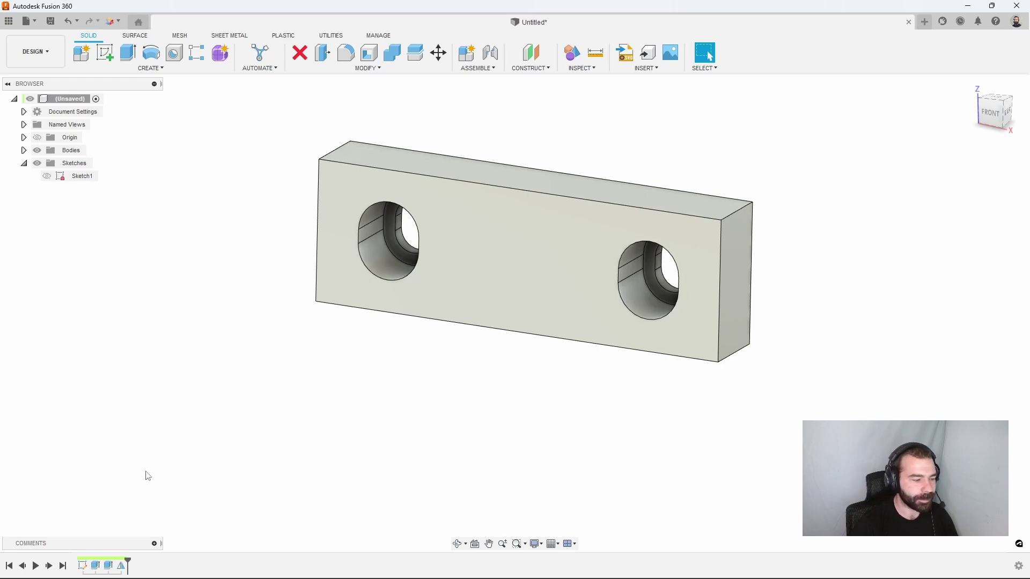
Edit Sketch1 to change the jaw height to 3.00 in, then finish the sketch
right_click(83, 566)
left_click(111, 454)
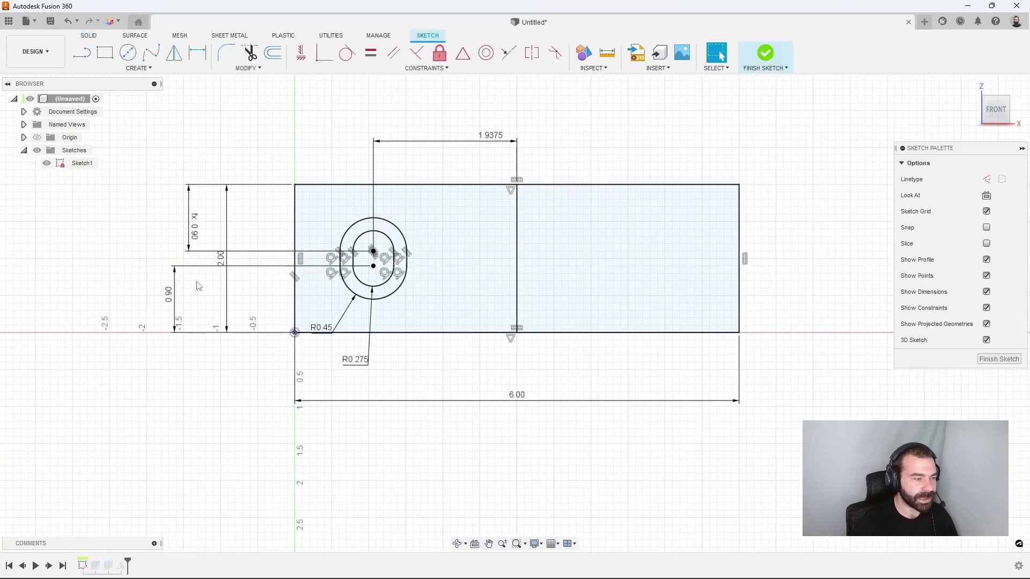
left_click(115, 265)
type("3")
key("ctrl+a")
key("Return")
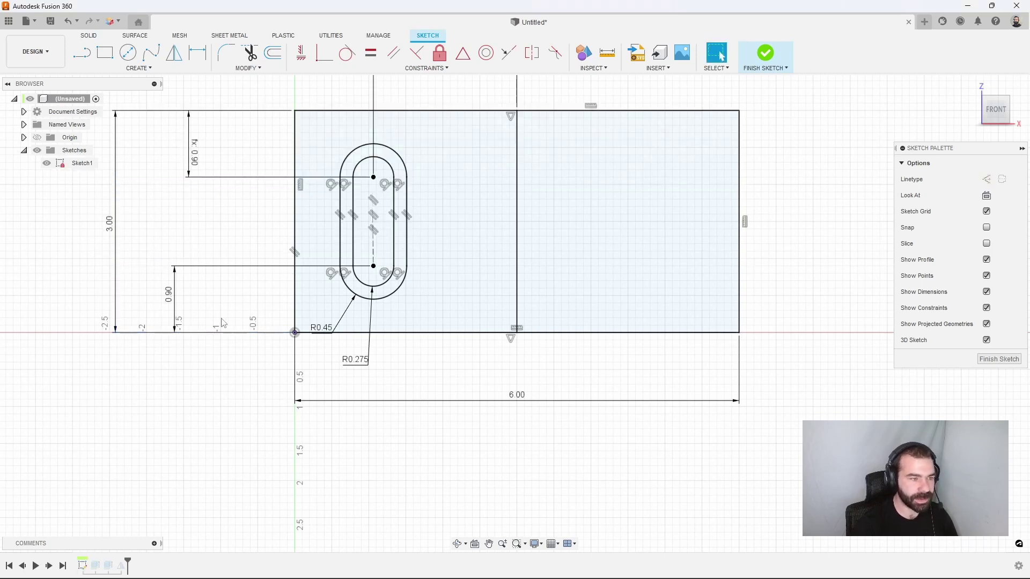
scroll(342, 392, "down", 1)
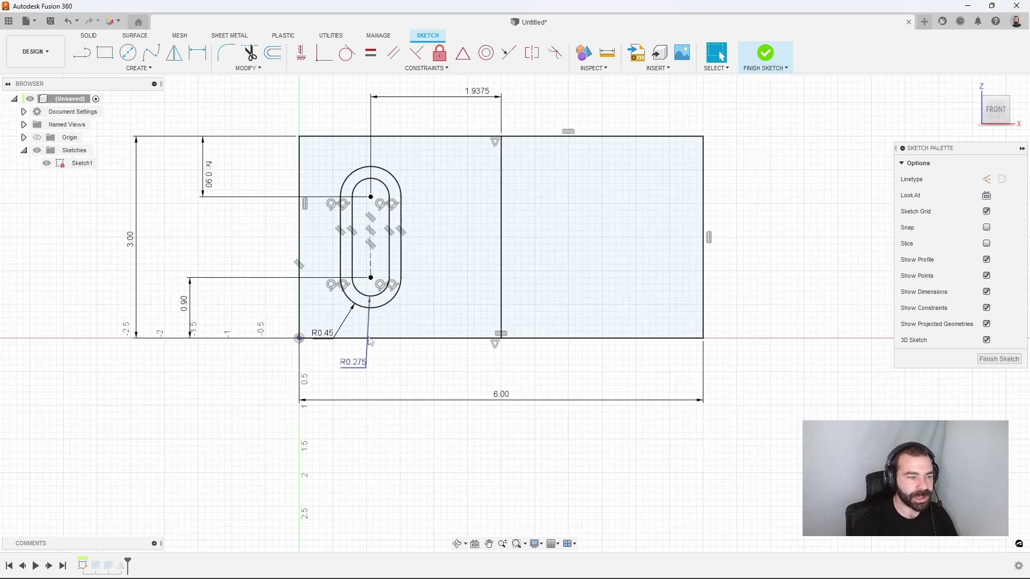
left_click(985, 359)
mouse_move(692, 407)
middle_mouse_down("shift")
mouse_move(665, 416)
mouse_move(665, 432)
middle_mouse_up("shift")
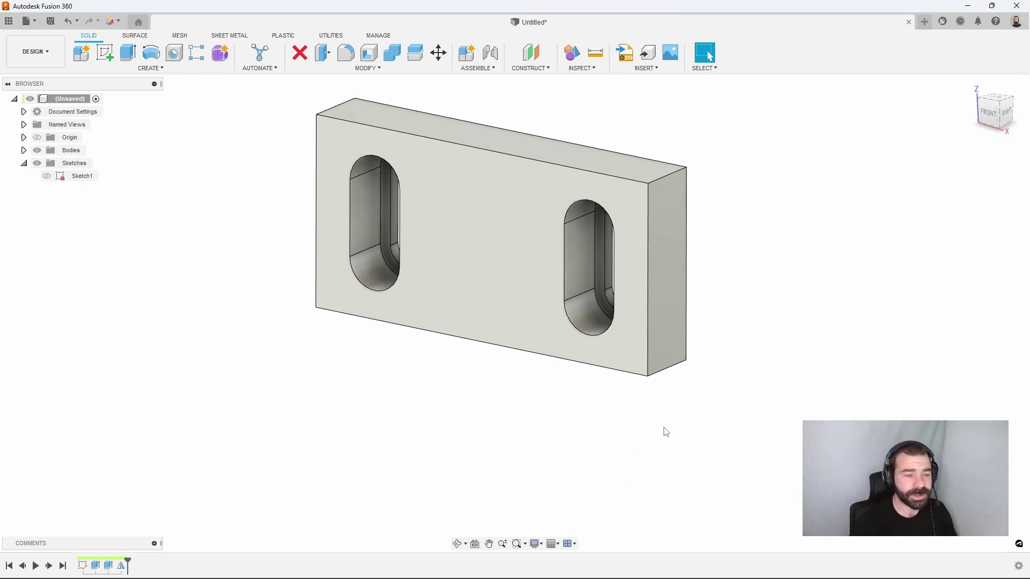
middle_click_drag(428, 404, 258, 345, "shift")
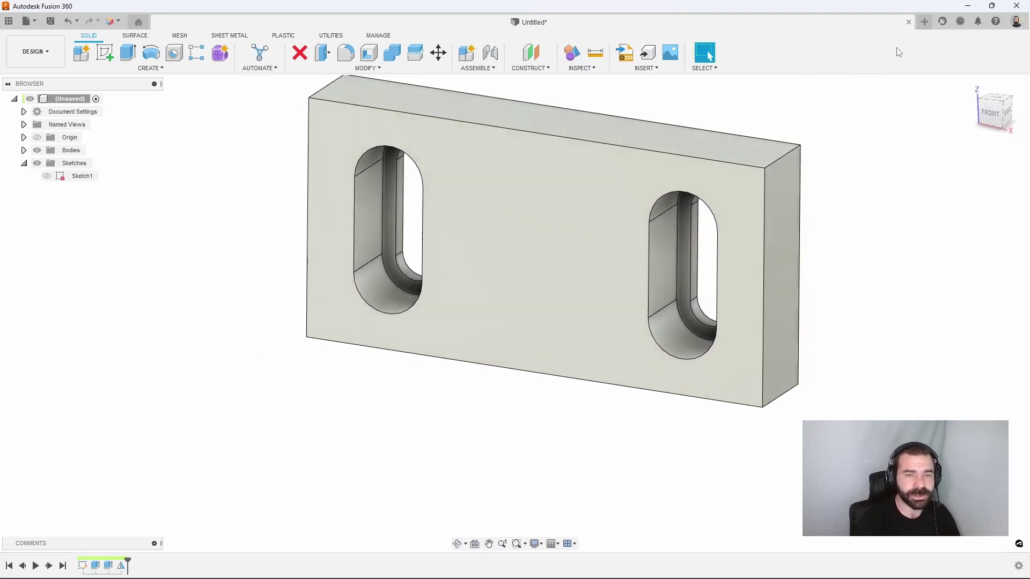
Open a new design and start a sketch on the front plane
left_click(924, 22)
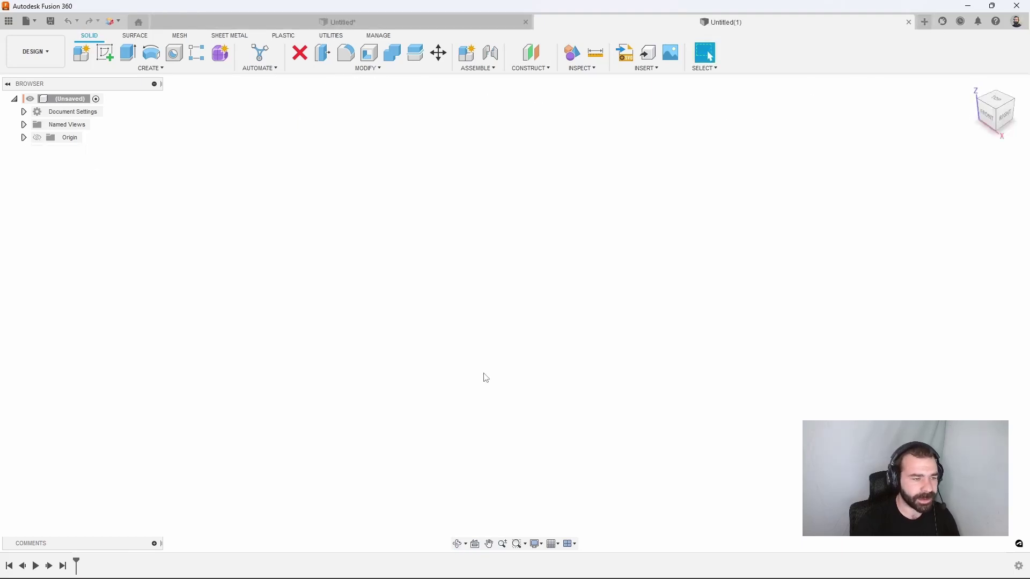
left_click(106, 53)
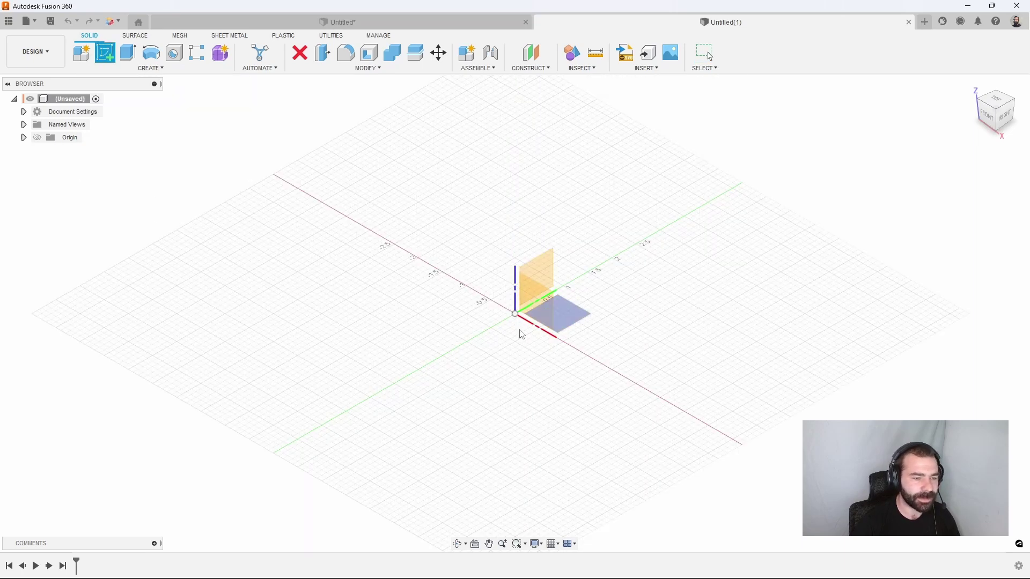
left_click(543, 301)
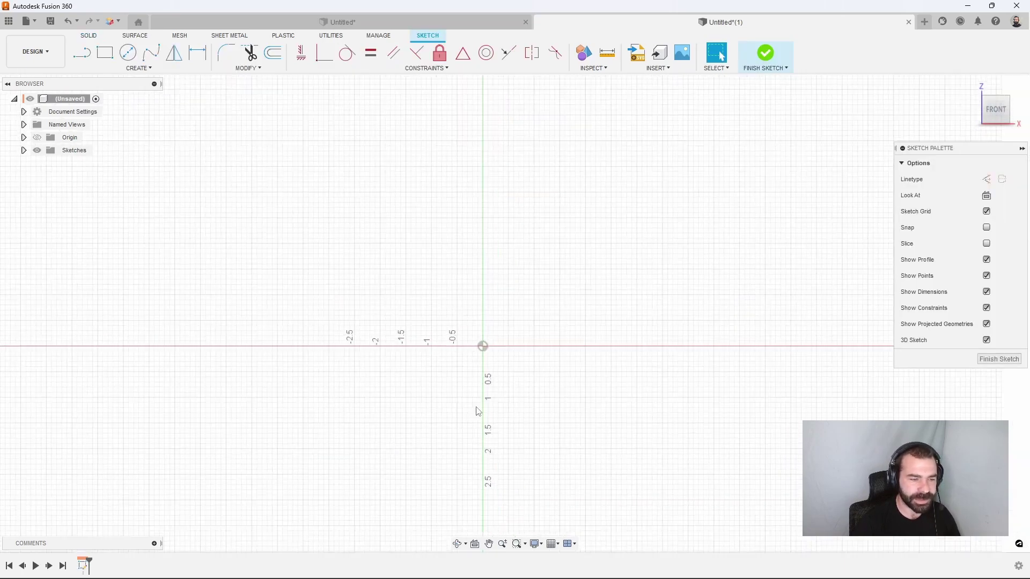
Draw a 6 by 2 in rectangle with its corner at the origin
key("r")
left_click(337, 363)
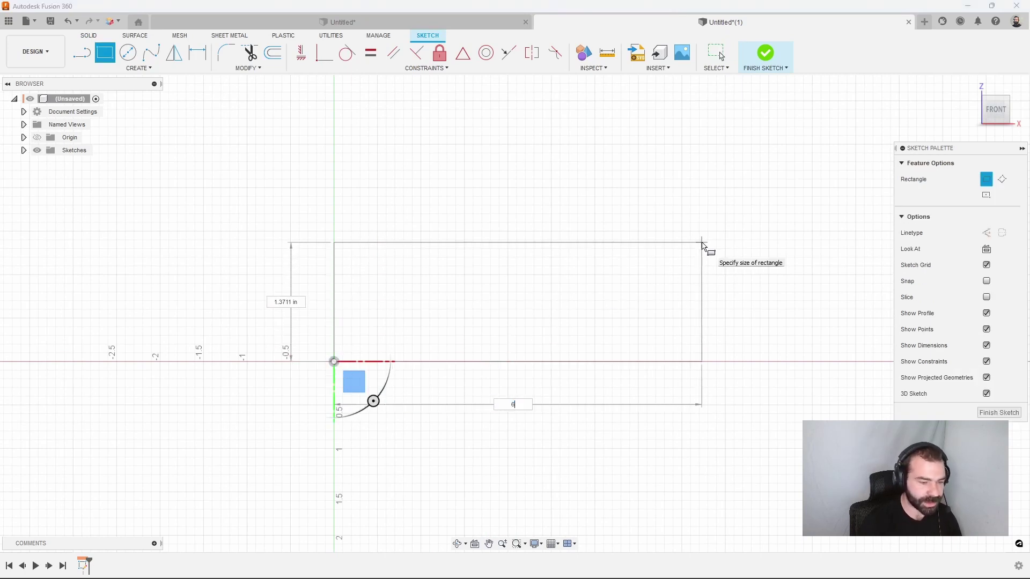
type("6")
key("Tab")
type("2")
key("Tab")
key("Return")
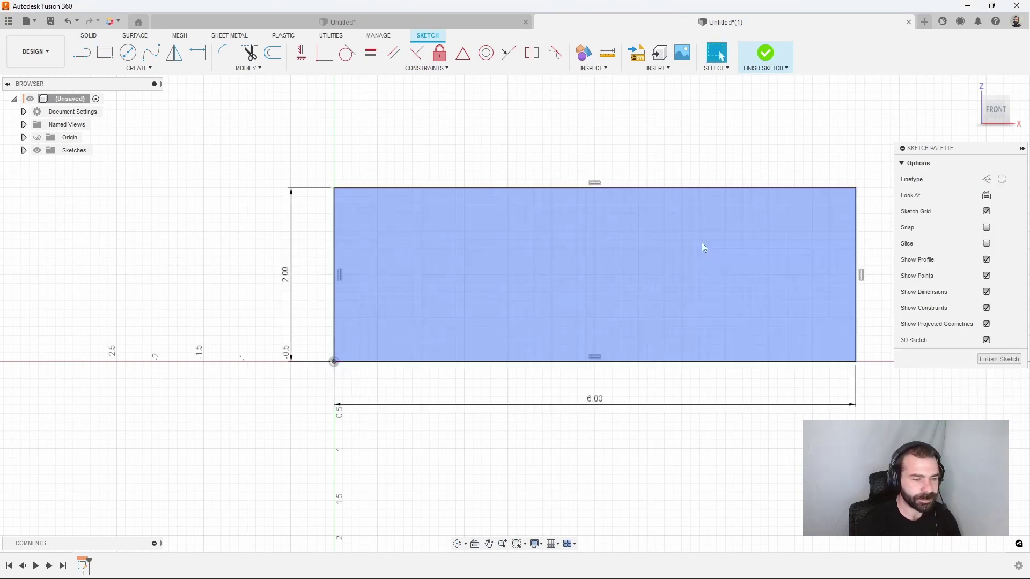
scroll(377, 338, "down", 3)
scroll(502, 296, "up", 1)
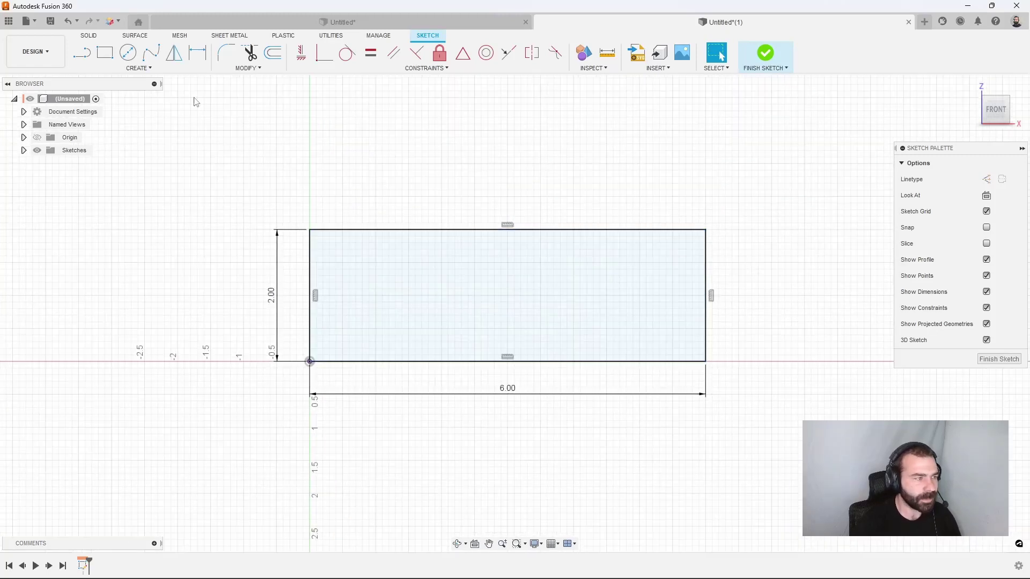
Draw two nested vertical center-to-center slots at the left, ending on the bottom edge
left_click(139, 68)
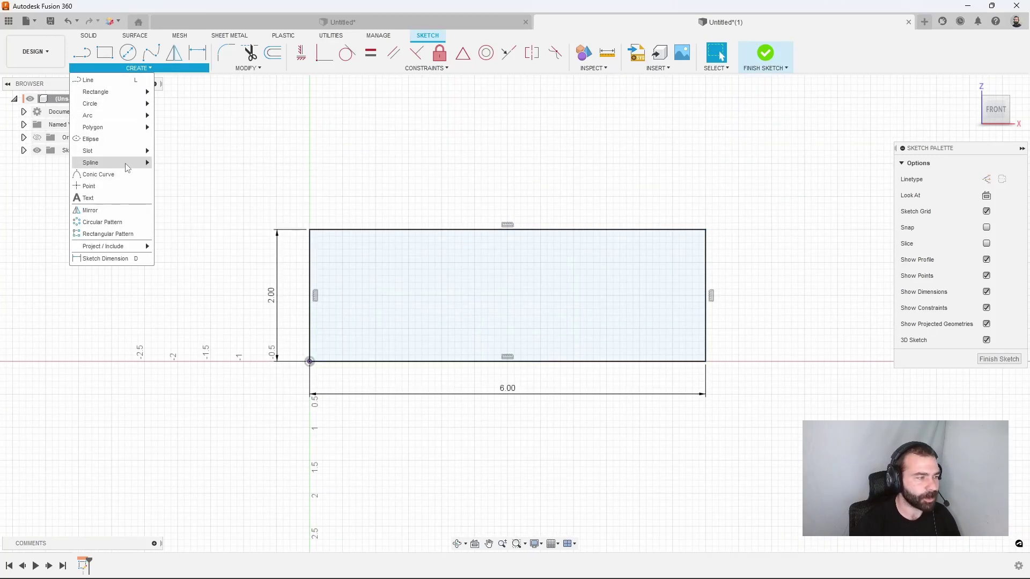
mouse_move(127, 147)
left_click(177, 150)
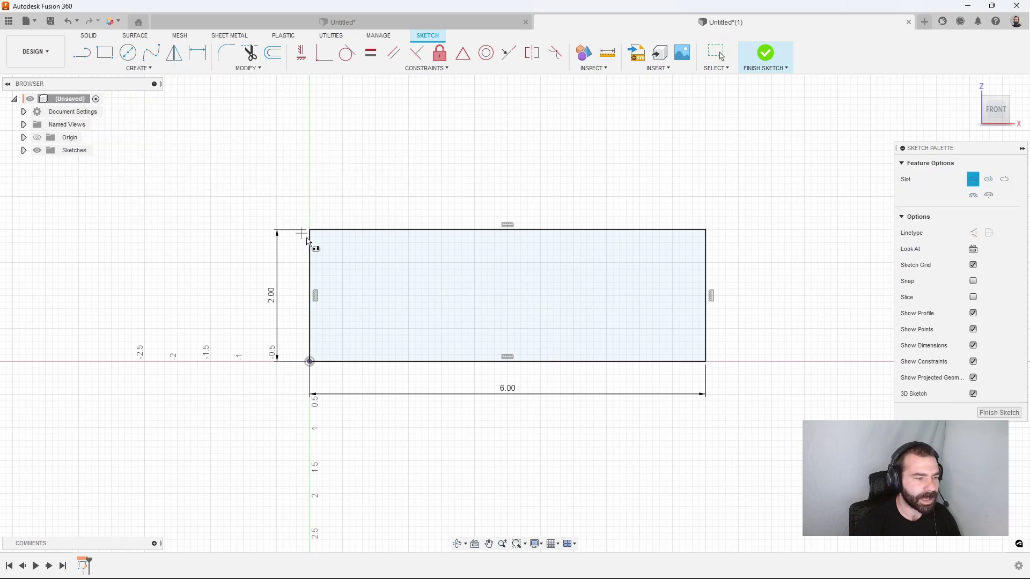
left_click(366, 267)
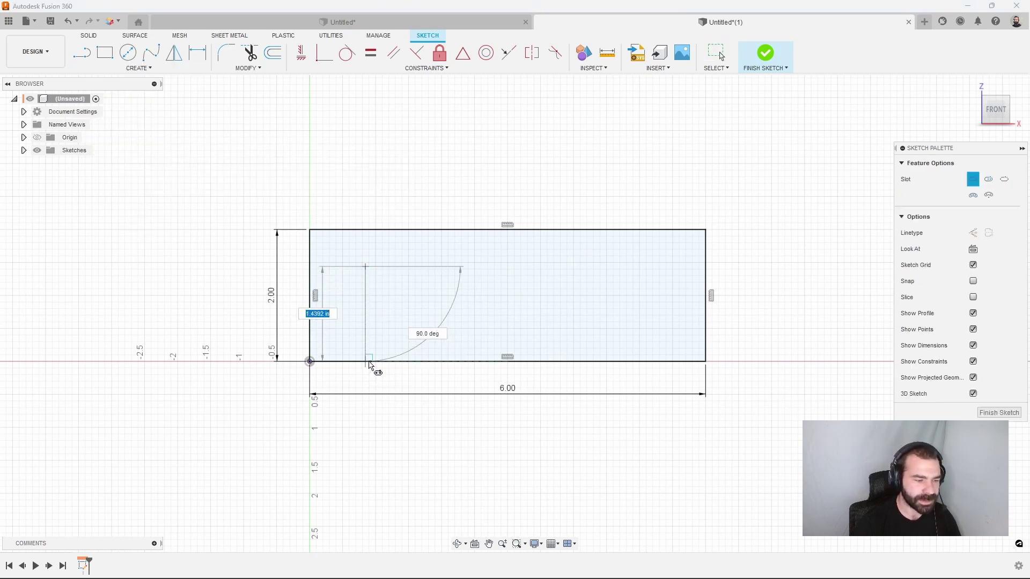
left_click(369, 363)
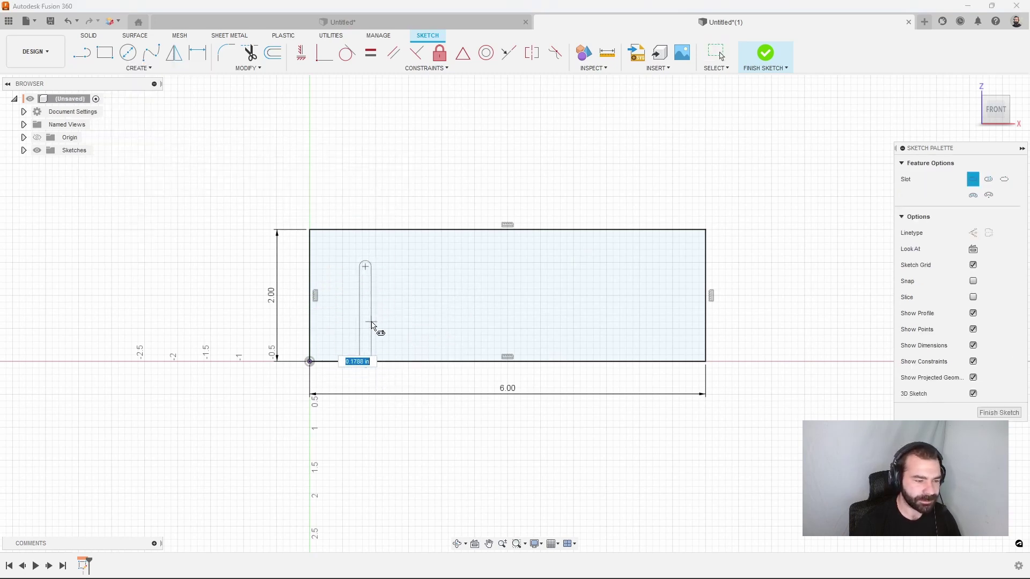
left_click(394, 365)
left_click(366, 267)
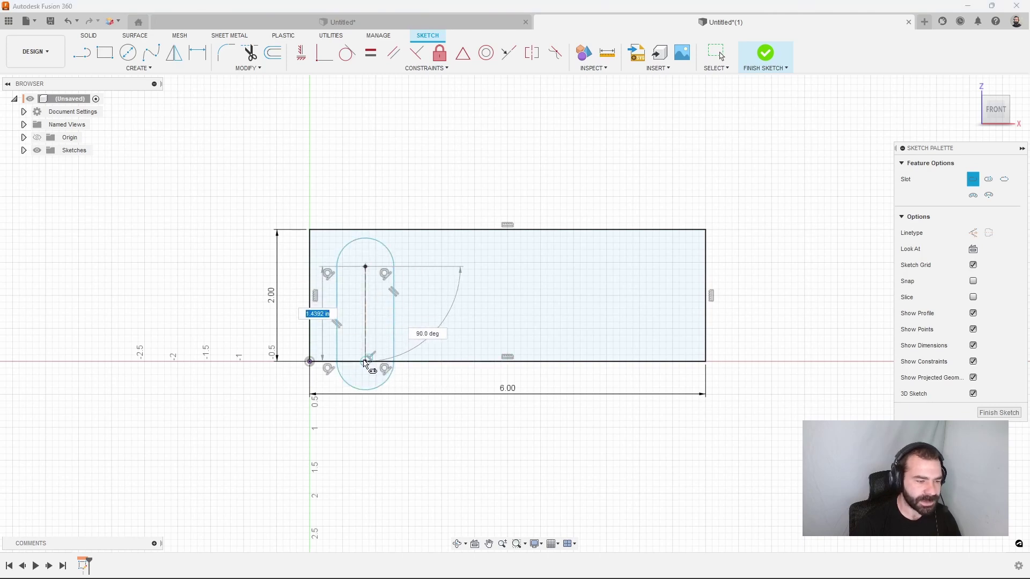
left_click(365, 361)
left_click(381, 370)
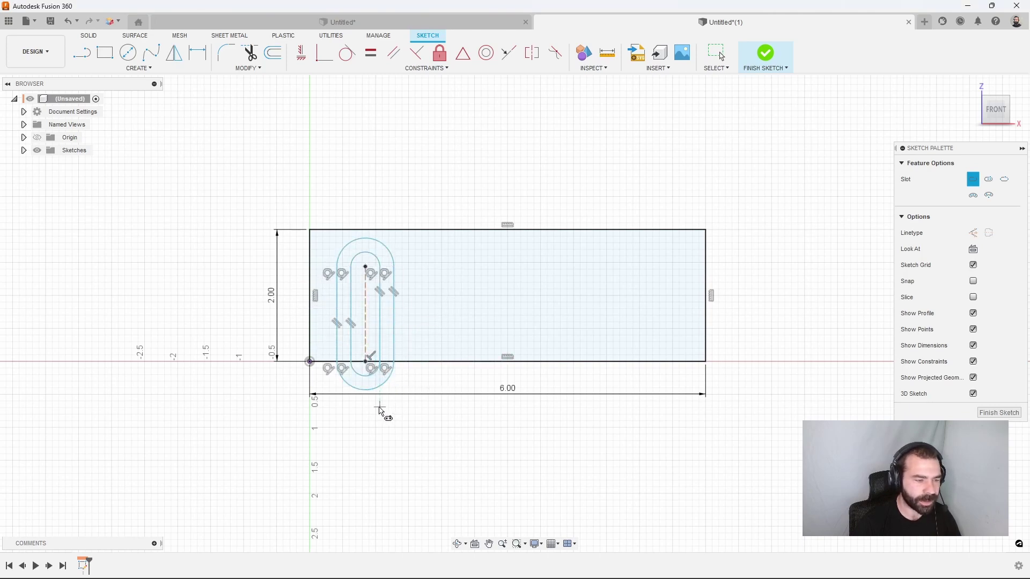
Dimension the slot's centre-to-centre length to 0.90
key("d")
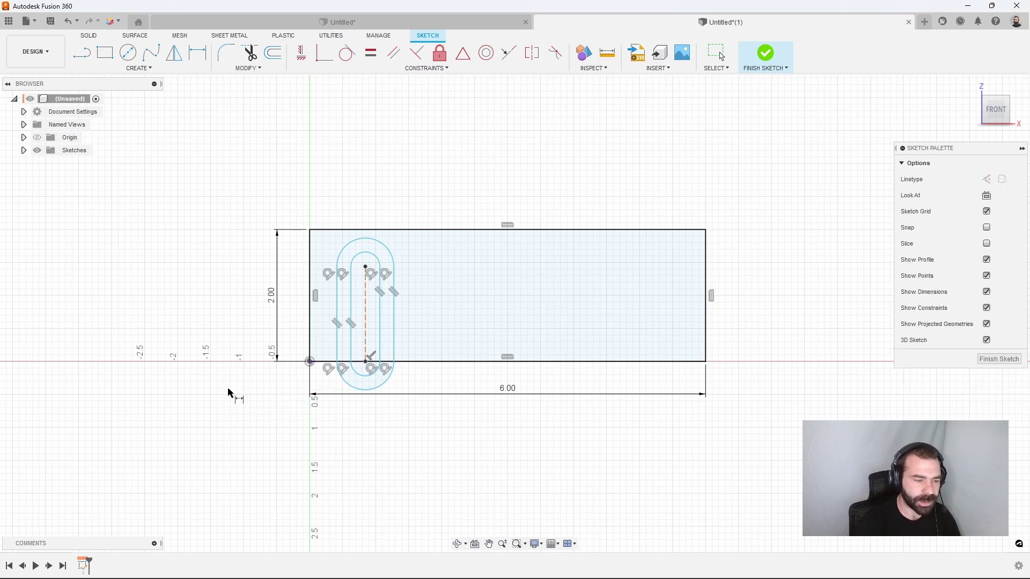
left_click(366, 343)
left_click(231, 325)
key("BackSpace")
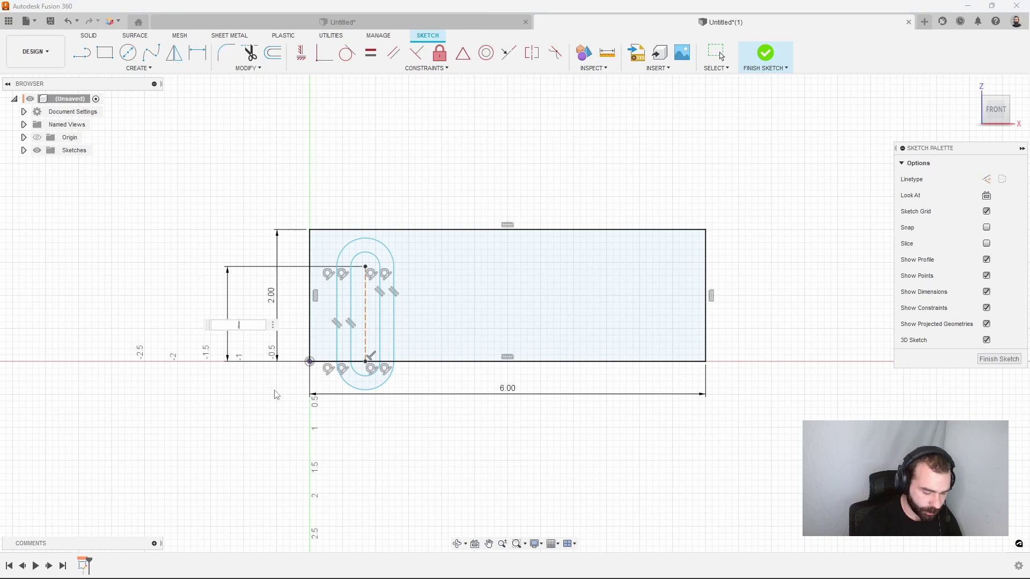
key("Return")
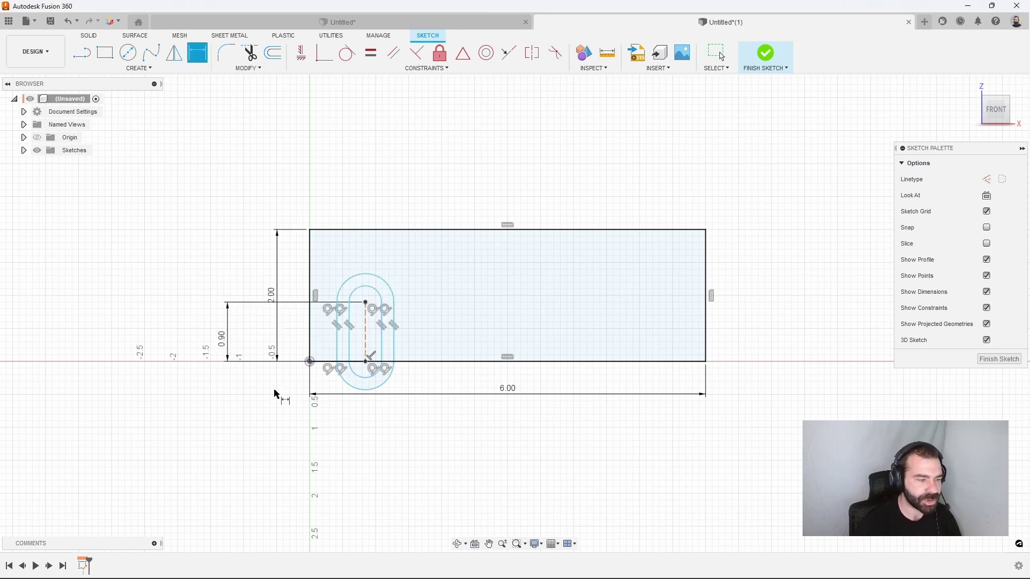
Set the inner slot end radius to R0.275 and the outer to R0.45
scroll(347, 365, "up", 1)
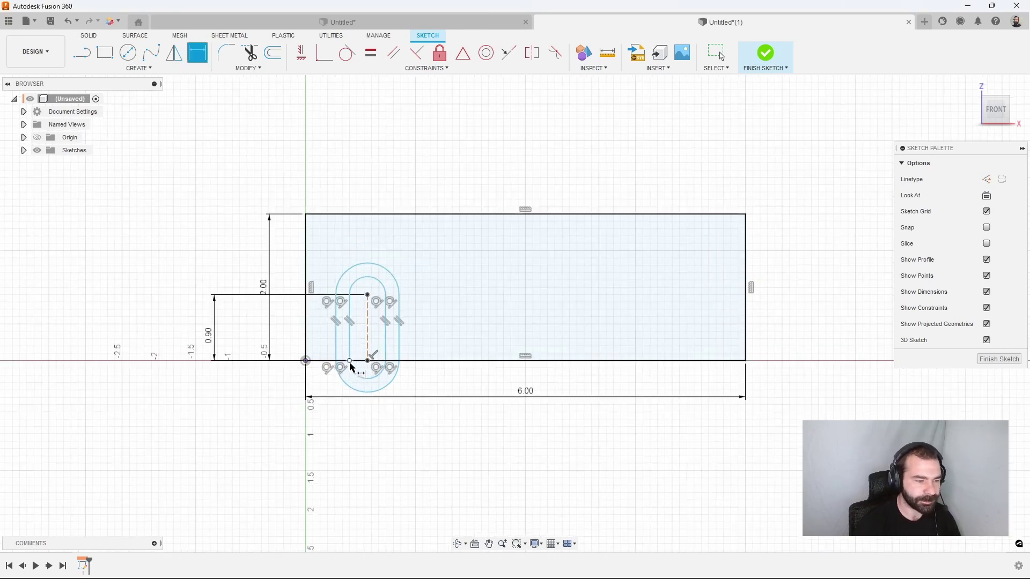
left_click(356, 279)
left_click(346, 261)
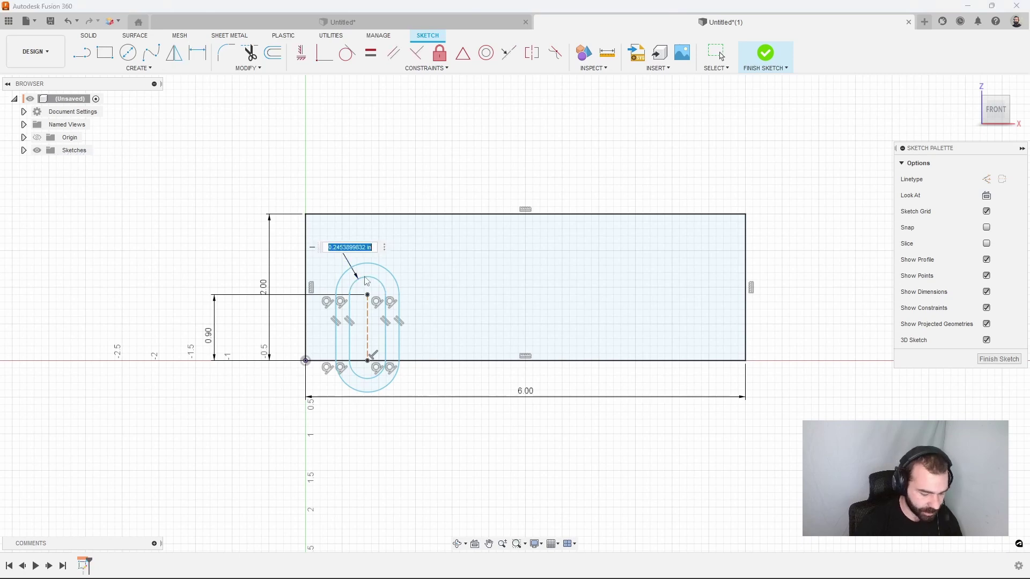
type("550/2")
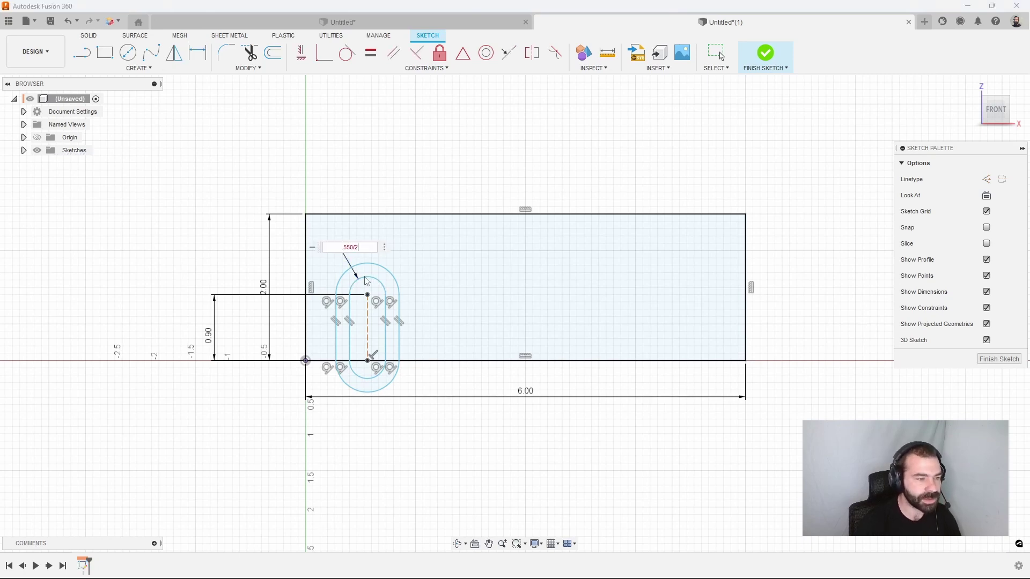
key("Return")
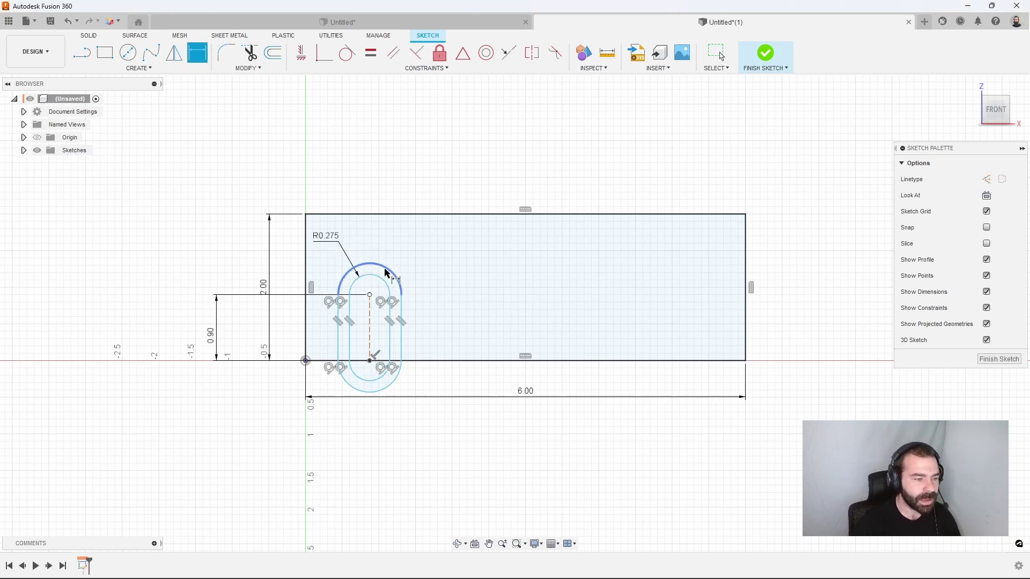
left_click(389, 272)
left_click(409, 250)
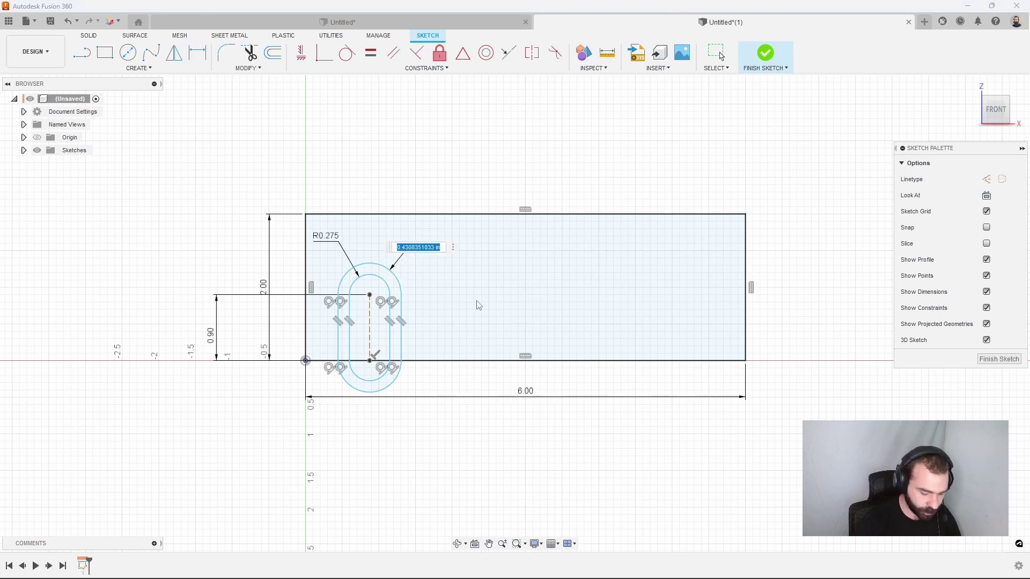
key("BackSpace")
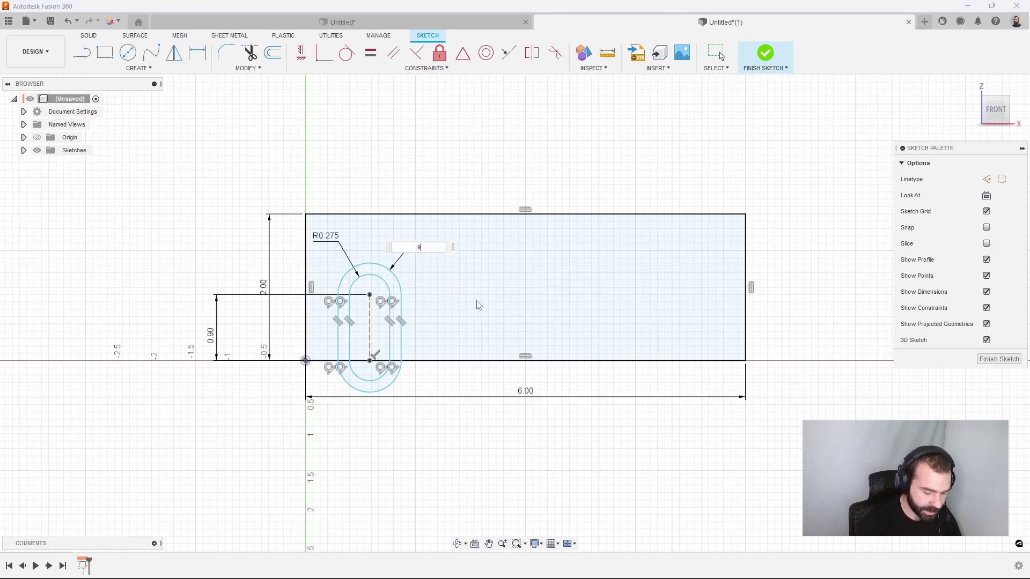
key("Return")
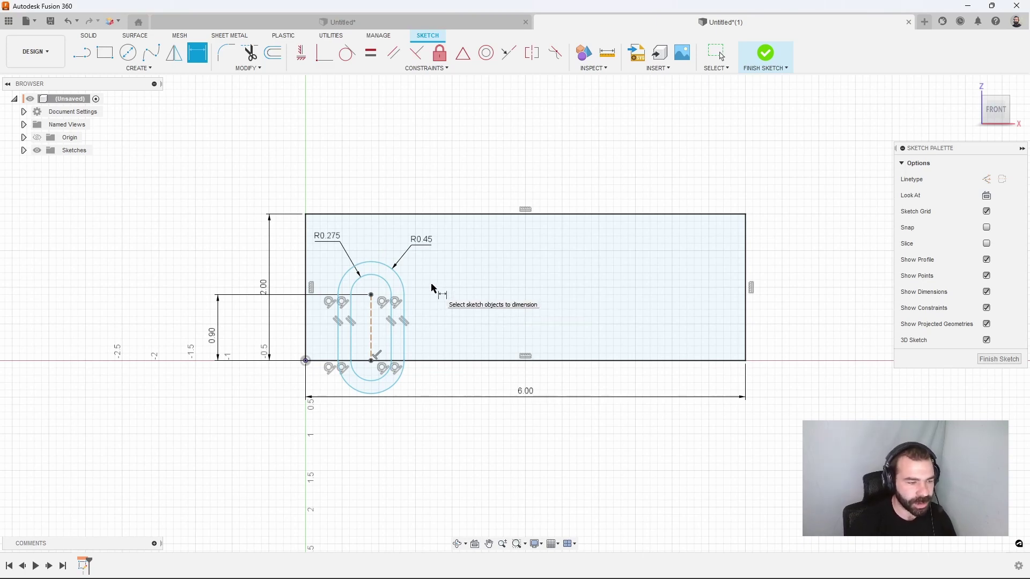
Draw a vertical centre line between edge midpoints and space the slot 1.9375 from it
key("l")
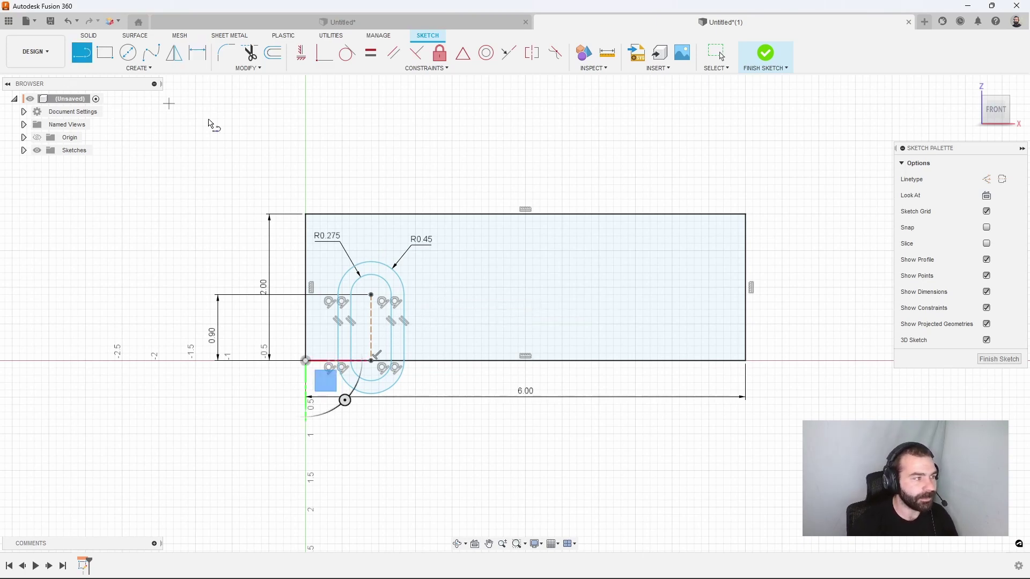
left_click(525, 214)
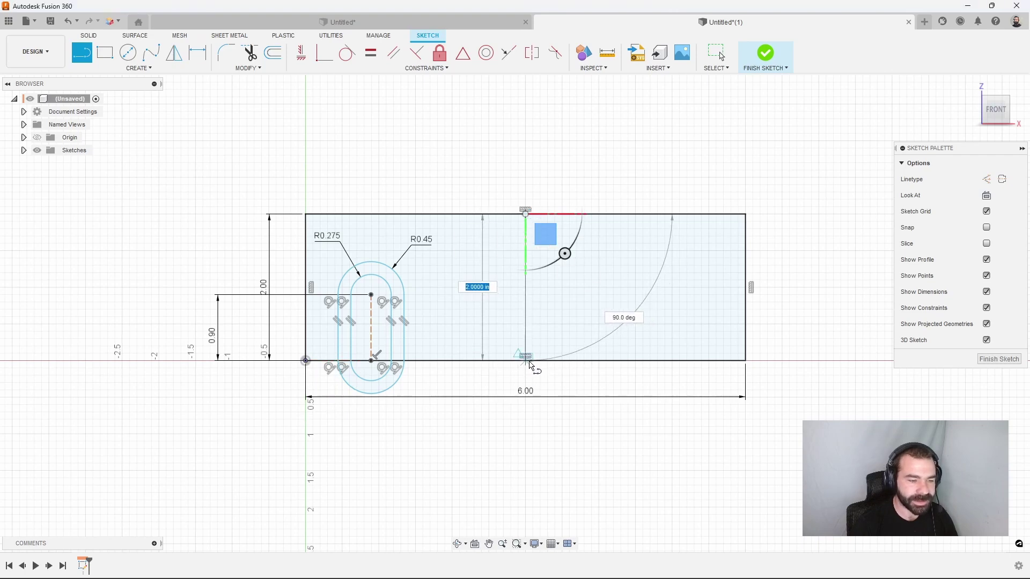
left_click(525, 361)
key("d")
left_click(525, 339)
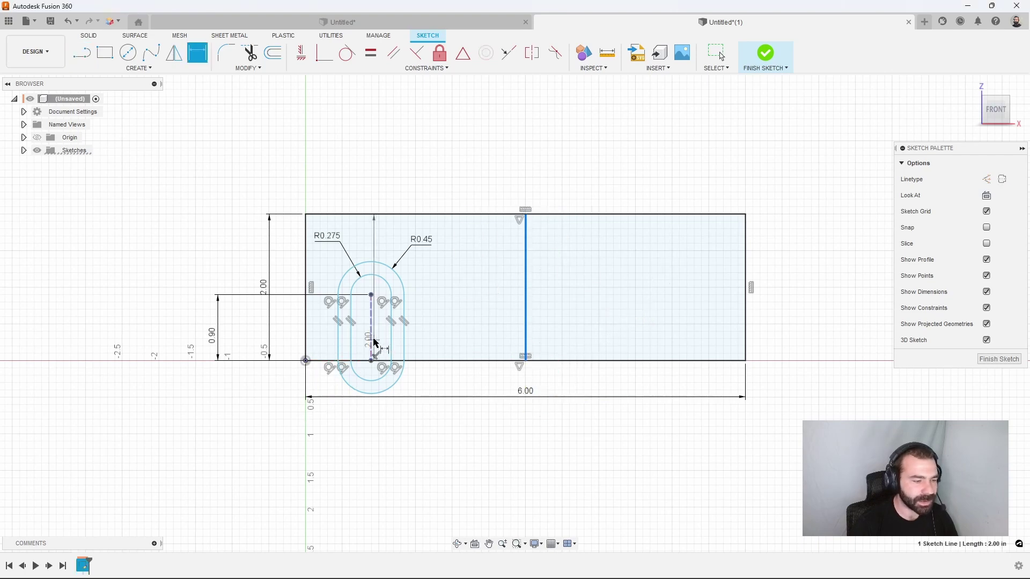
left_click(371, 342)
left_click(451, 456)
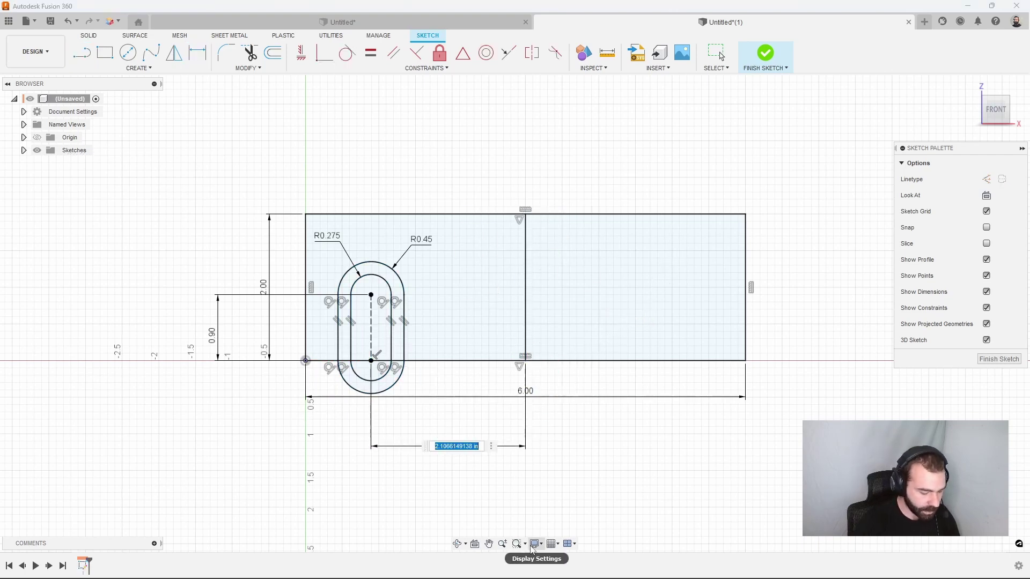
type("3.875/2")
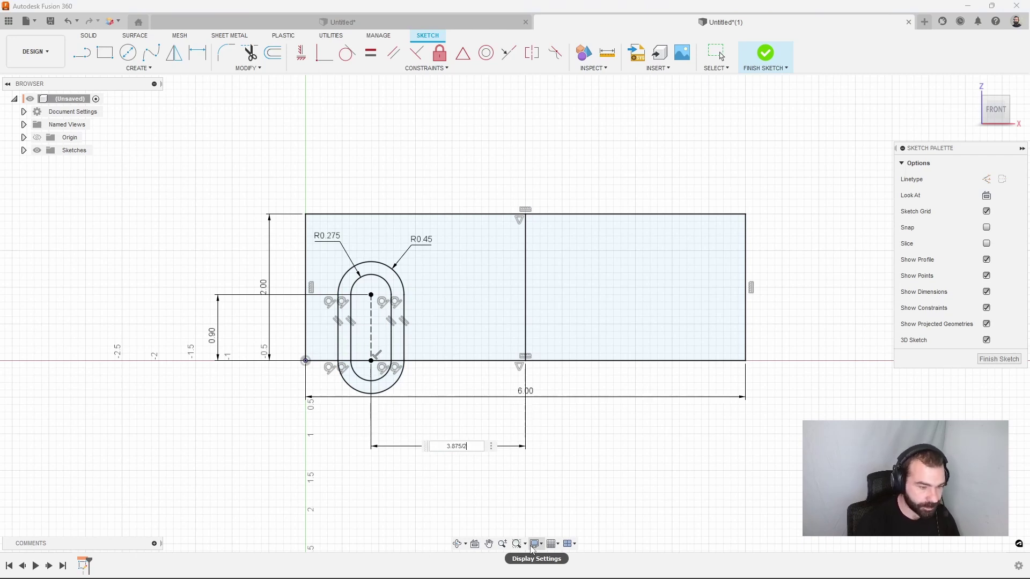
key("Return")
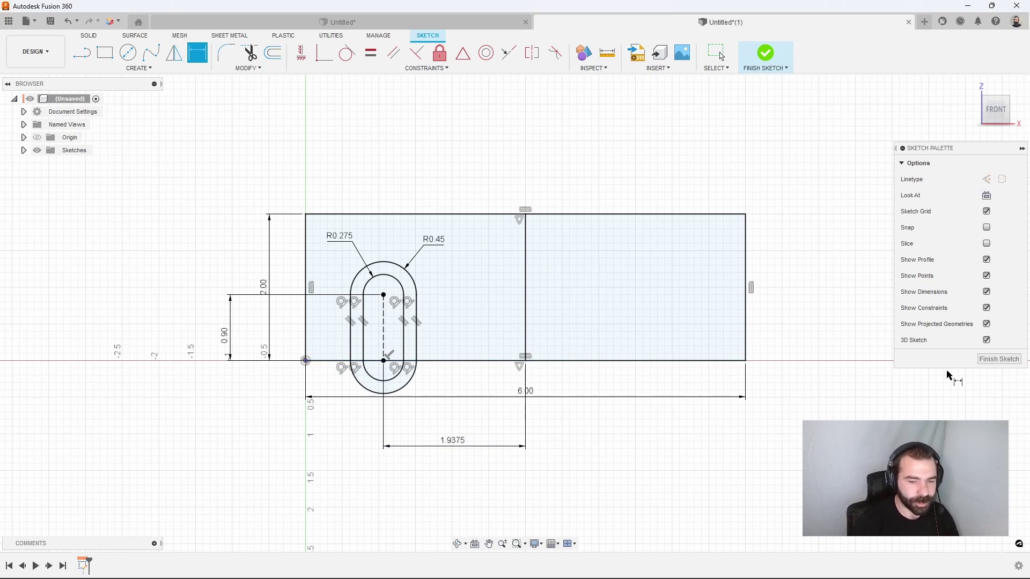
Finish the sketch and extrude the left half and slot ring profiles 2 in
left_click(997, 359)
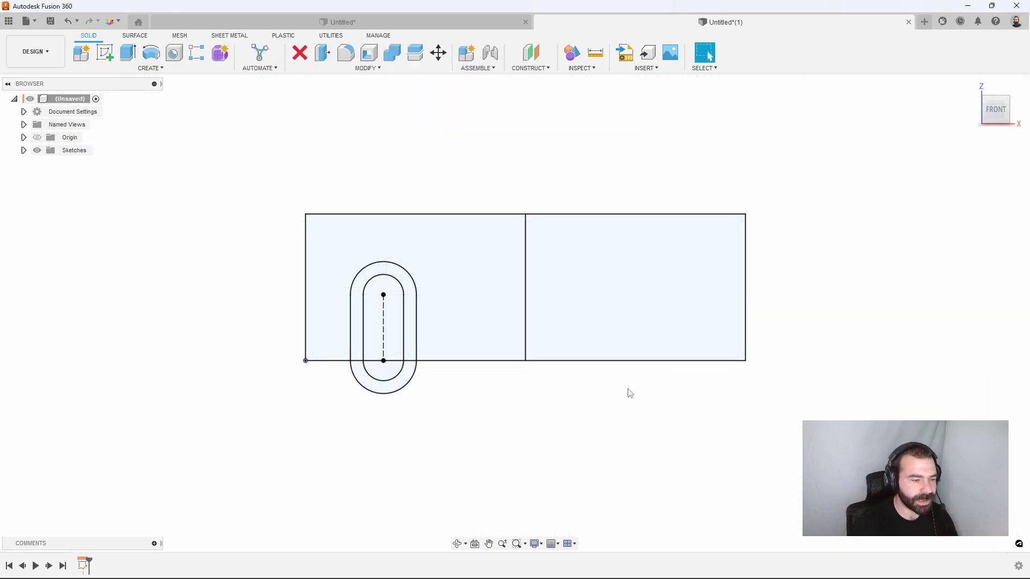
key("e")
left_click(434, 324)
left_click(410, 333)
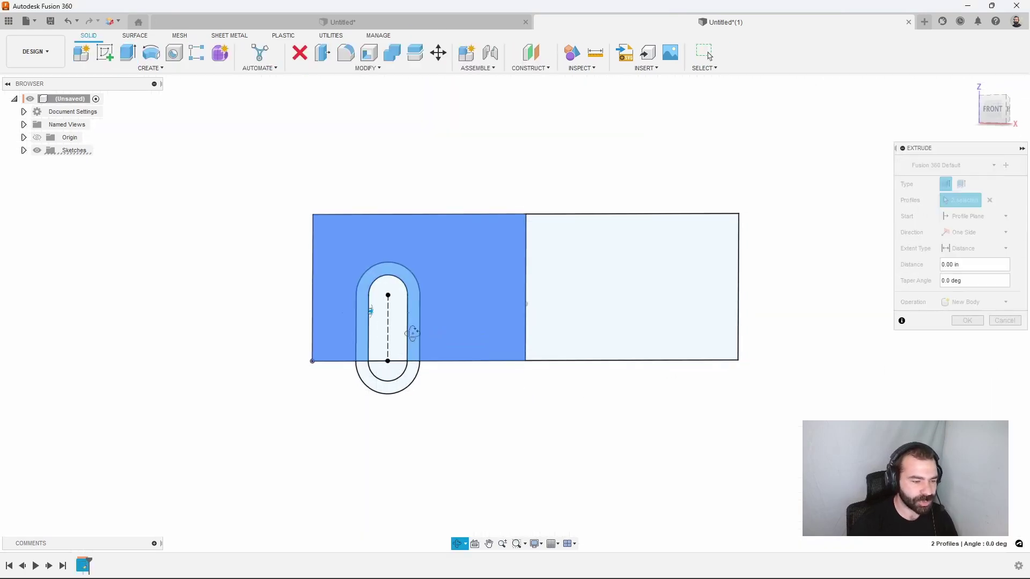
left_click_drag(421, 247, 493, 219)
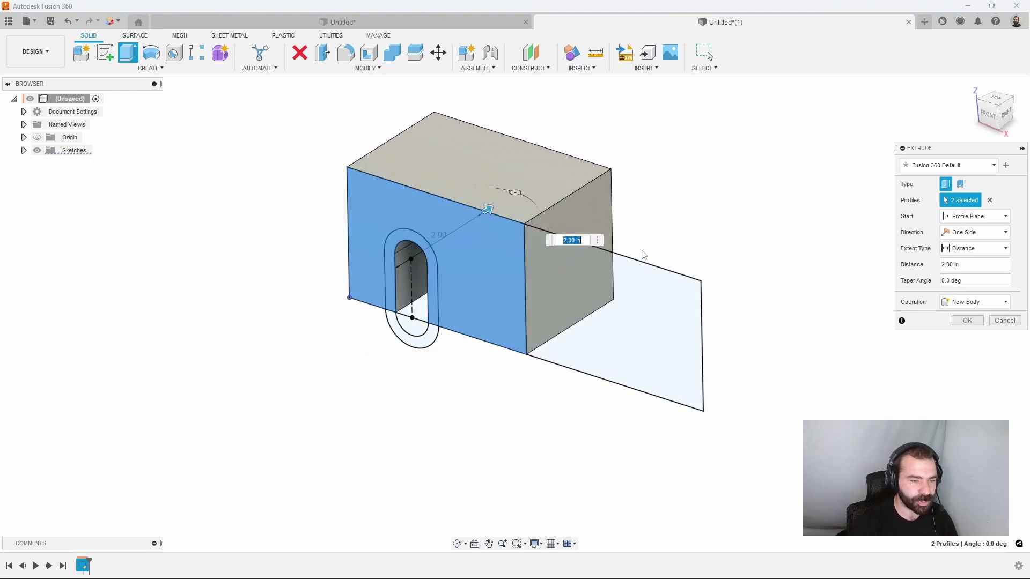
Commit the 2 in block and make Sketch1 visible again
left_click(963, 320)
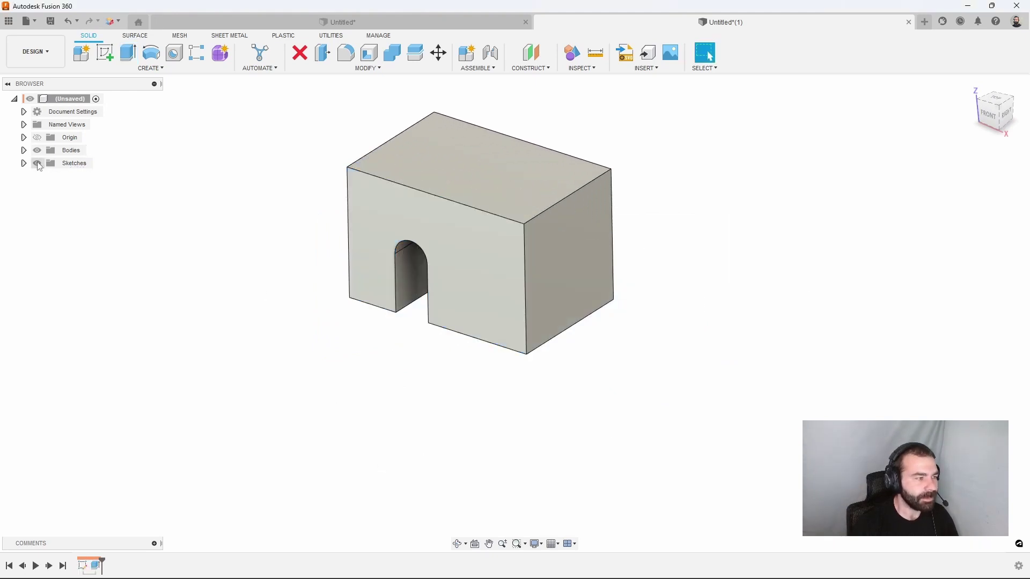
left_click(23, 163)
left_click(46, 176)
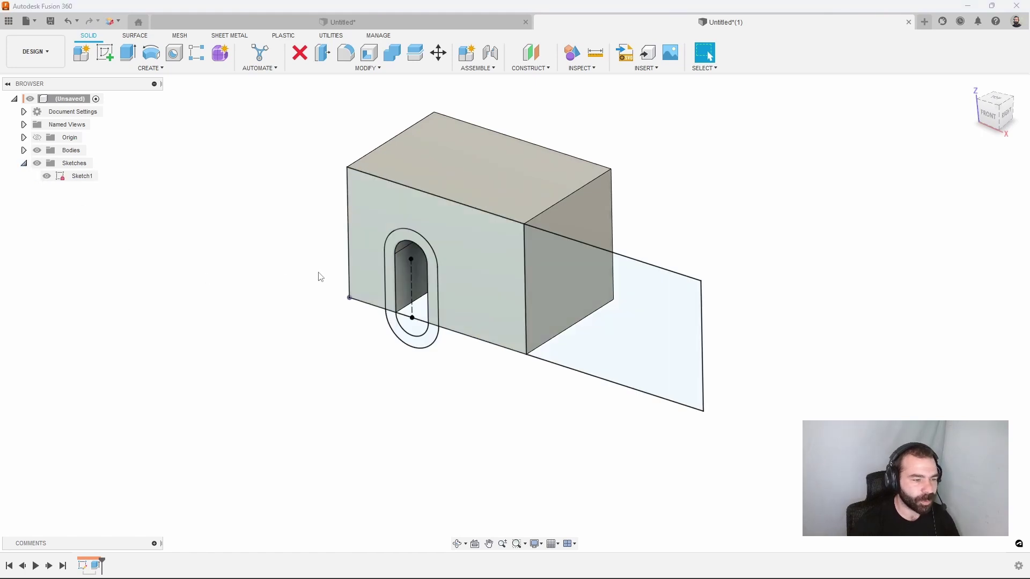
Cut the slot ring profile To Object up to the block's far face, then hide Sketch1
left_click(390, 272)
key("e")
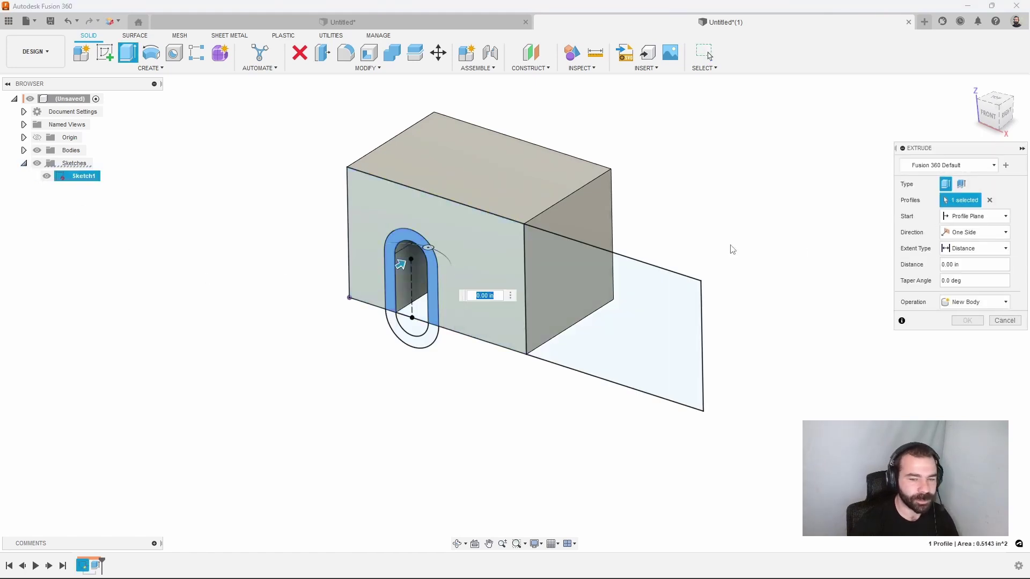
left_click(973, 248)
left_click(963, 274)
middle_click_drag(805, 263, 631, 236, "shift")
left_click(631, 236)
middle_click_drag(731, 278, 814, 268, "shift")
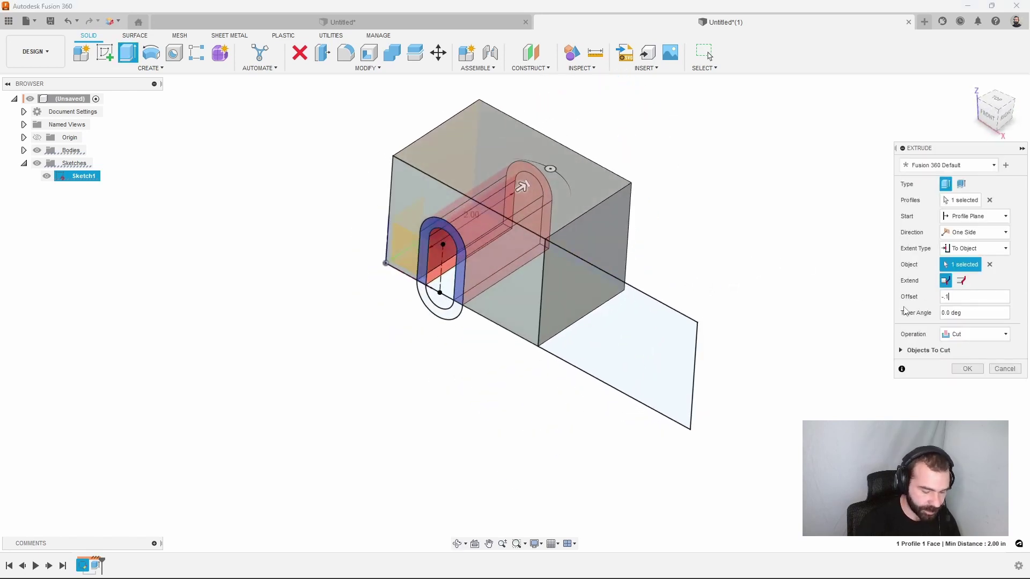
key("Return")
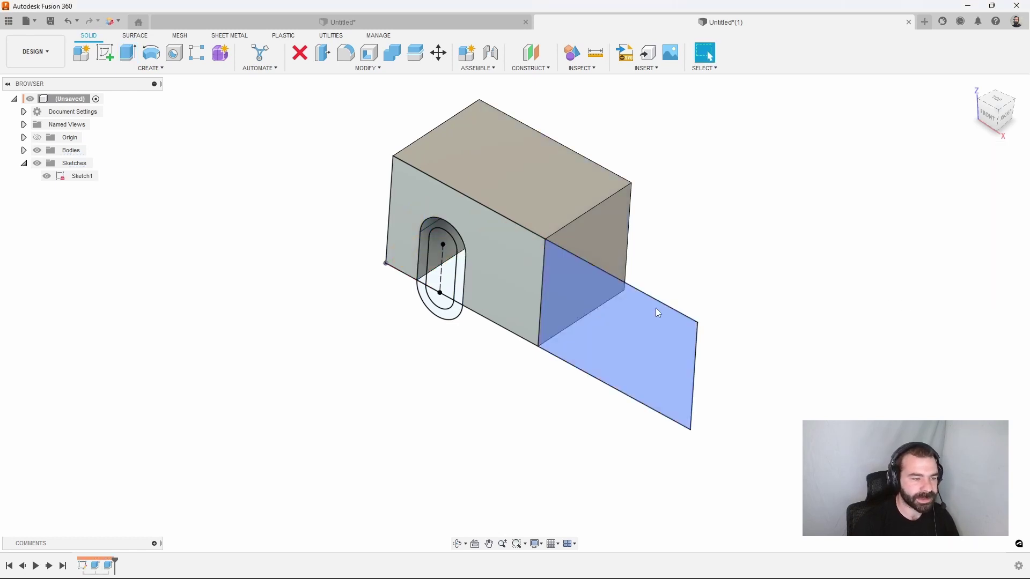
left_click(46, 176)
middle_click_drag(273, 301, 270, 273, "shift")
Mirror the slotted block across its right end face into one long jaw
scroll(624, 110, "up", 2)
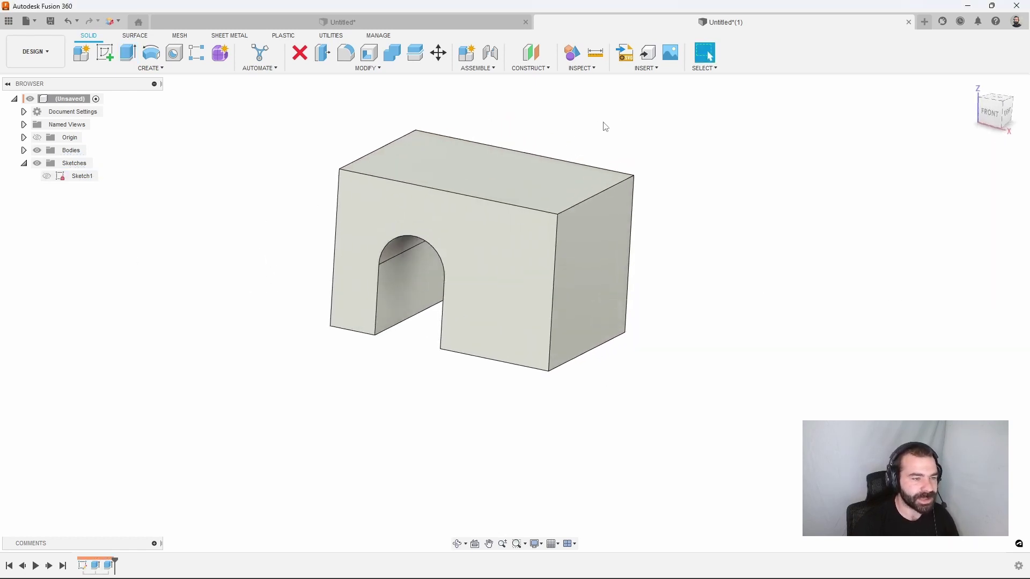
left_click(152, 68)
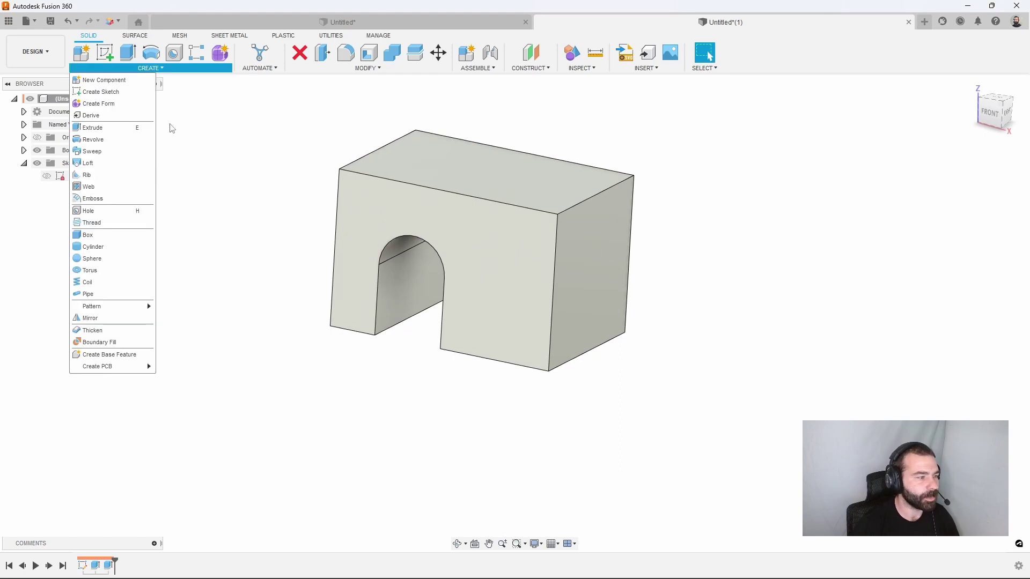
left_click(112, 317)
left_click(493, 229)
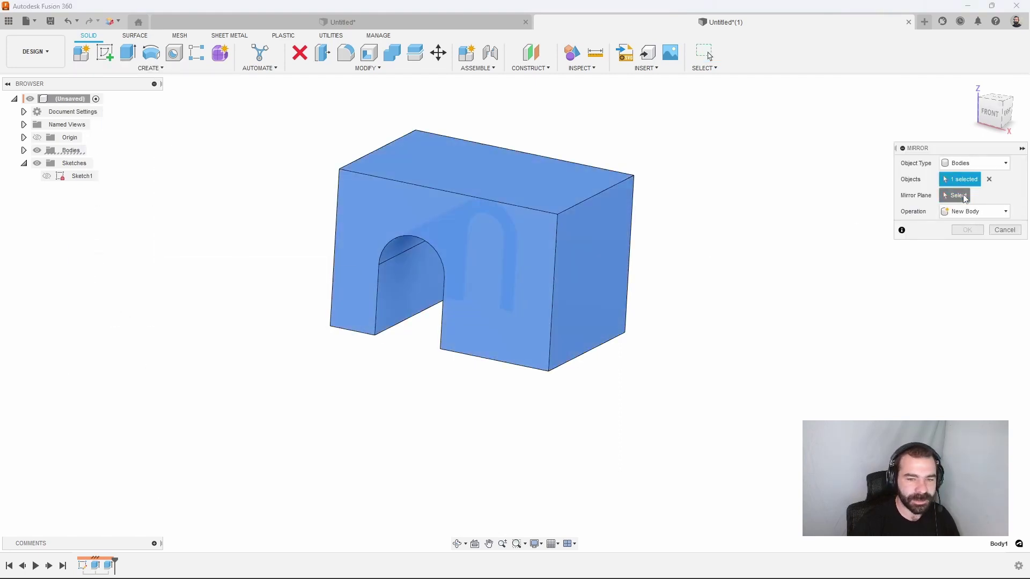
left_click(601, 258)
left_click(967, 230)
middle_click_drag(837, 252, 727, 273, "shift")
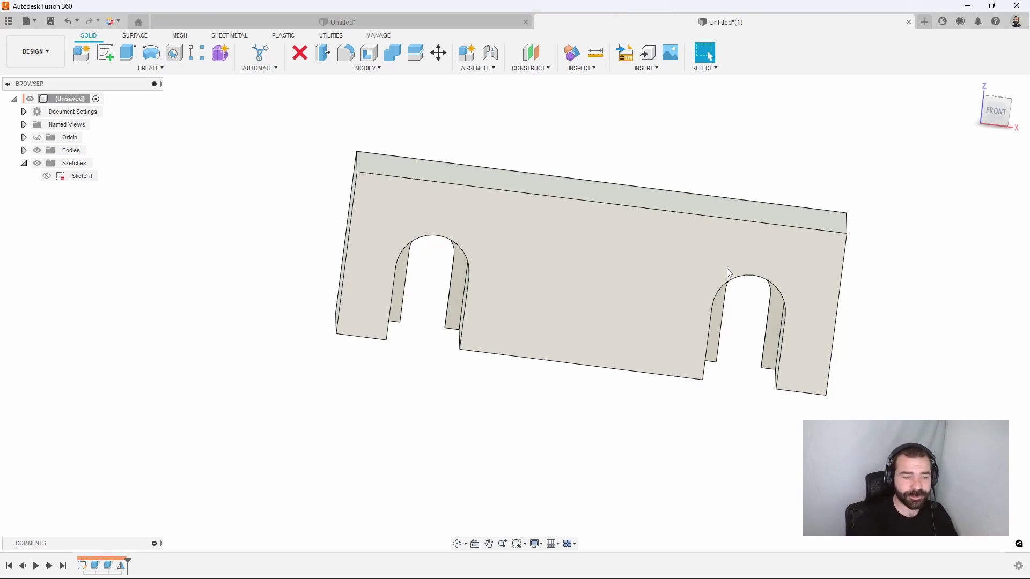
middle_click_drag(729, 273, 448, 110, "shift")
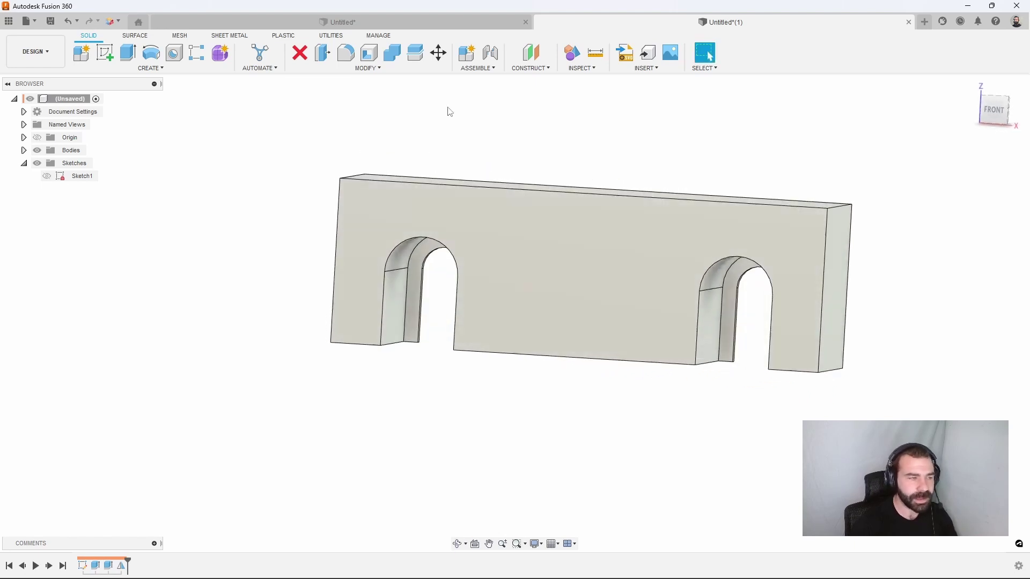
Compare with the slotted plate design, then return to the mirrored jaw
left_click(321, 23)
middle_click_drag(528, 403, 551, 418, "shift")
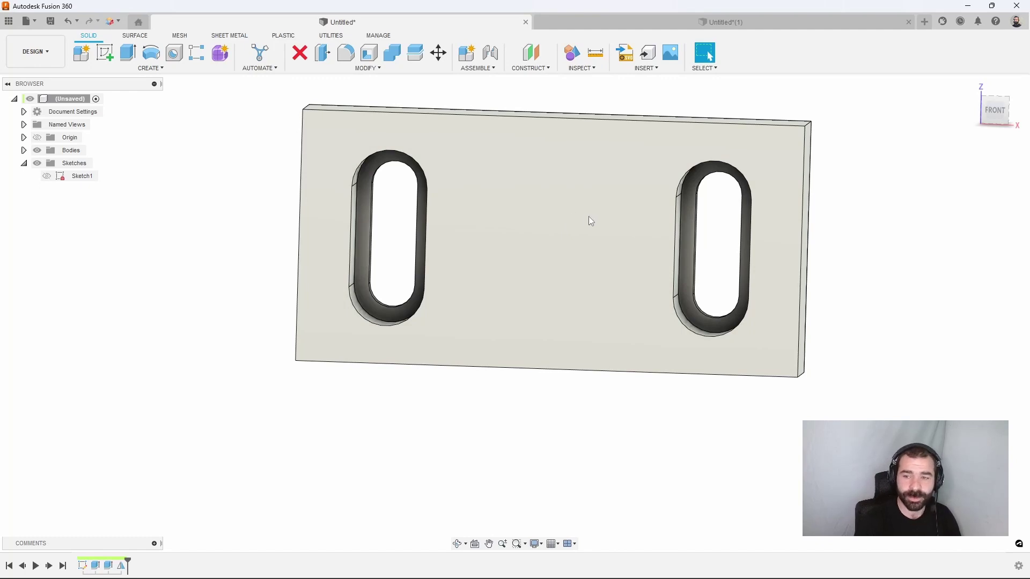
scroll(574, 249, "down", 1)
left_click(705, 18)
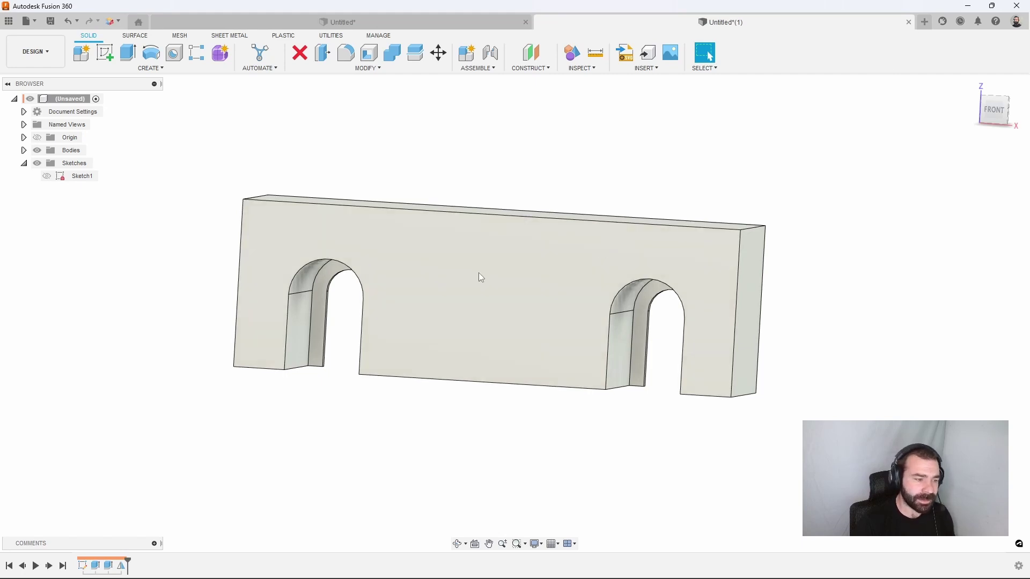
Create a new design and start a sketch on the front plane
left_click(924, 21)
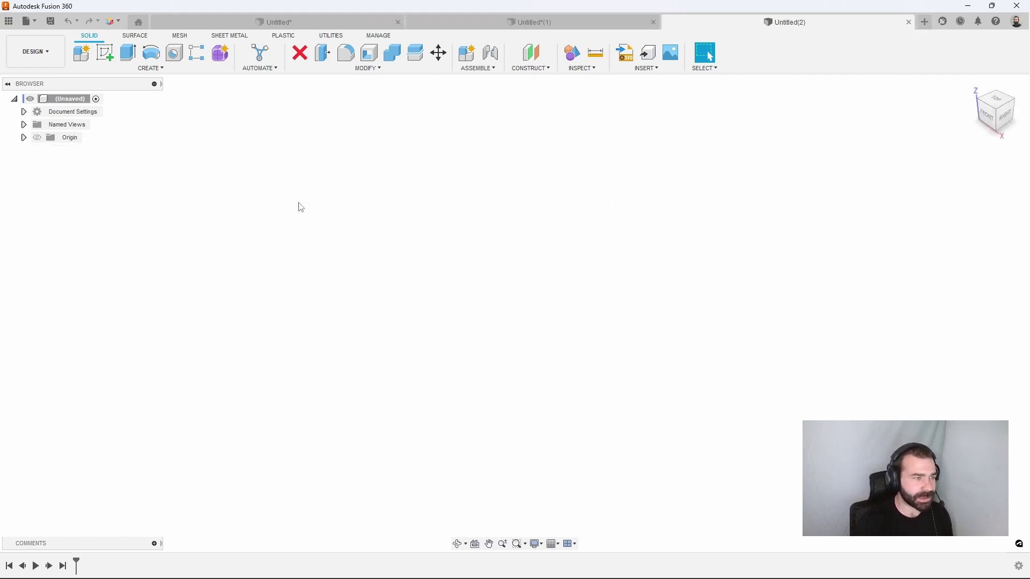
left_click(110, 63)
left_click(539, 302)
Draw a 6 by 2 in rectangle with its corner at the origin
key("r")
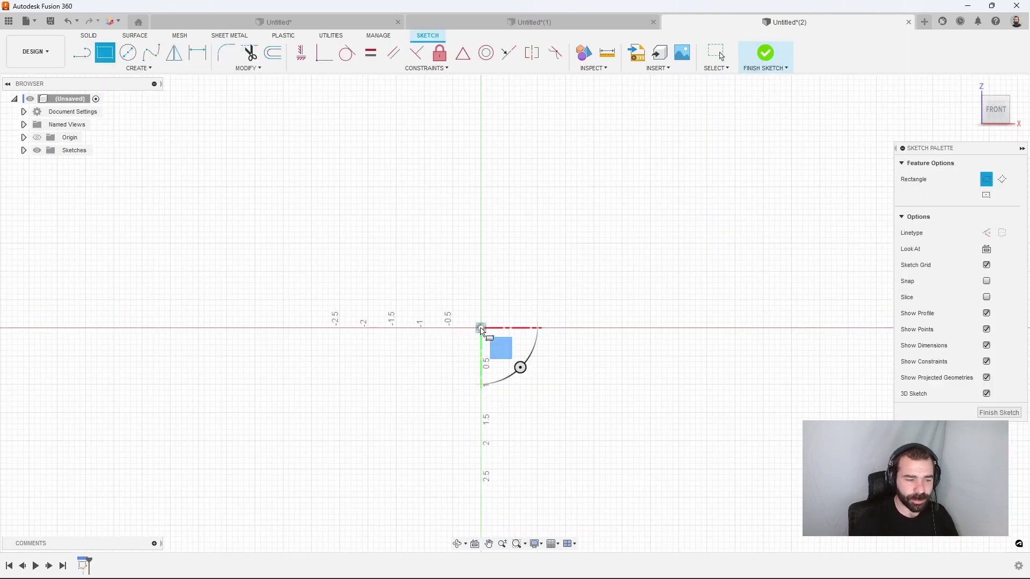
left_click(481, 328)
type("6")
key("Tab")
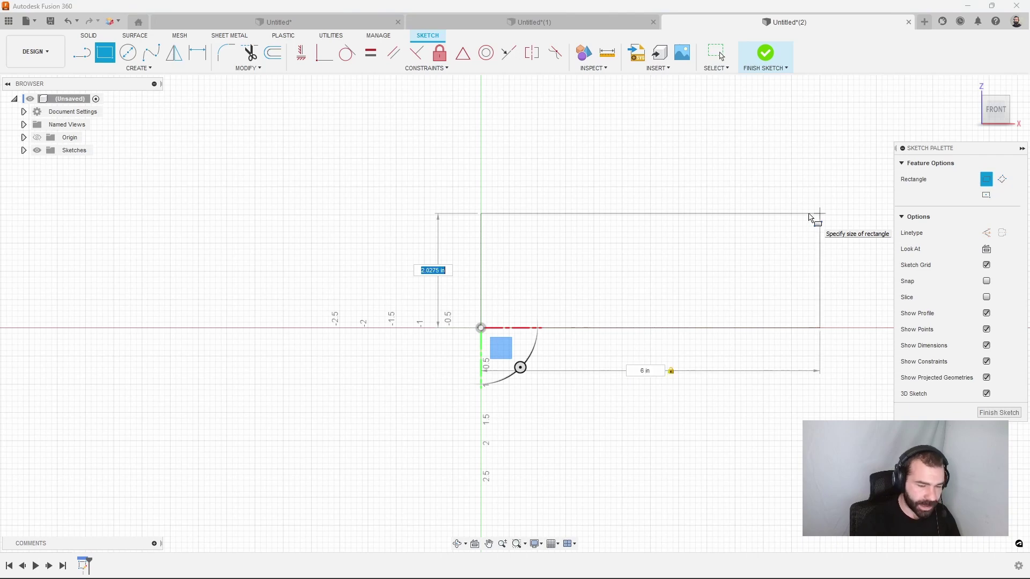
type("1")
key("Tab")
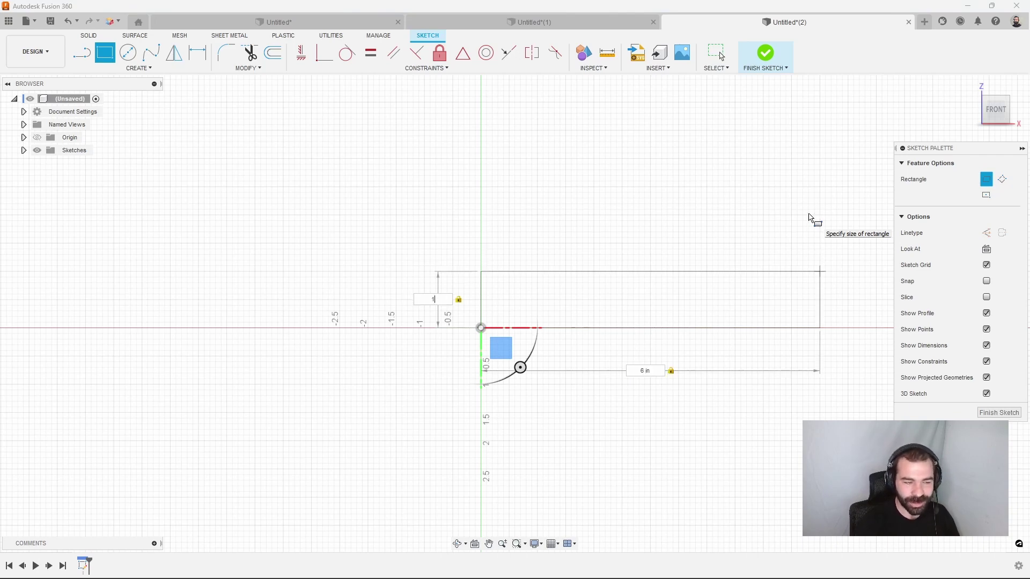
type("2")
key("Tab")
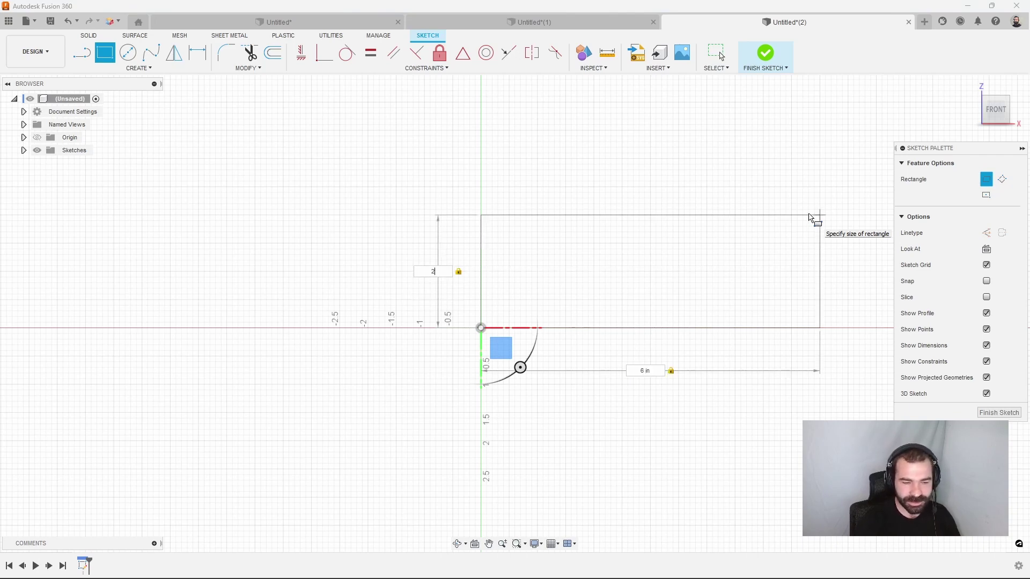
key("Return")
key("Escape")
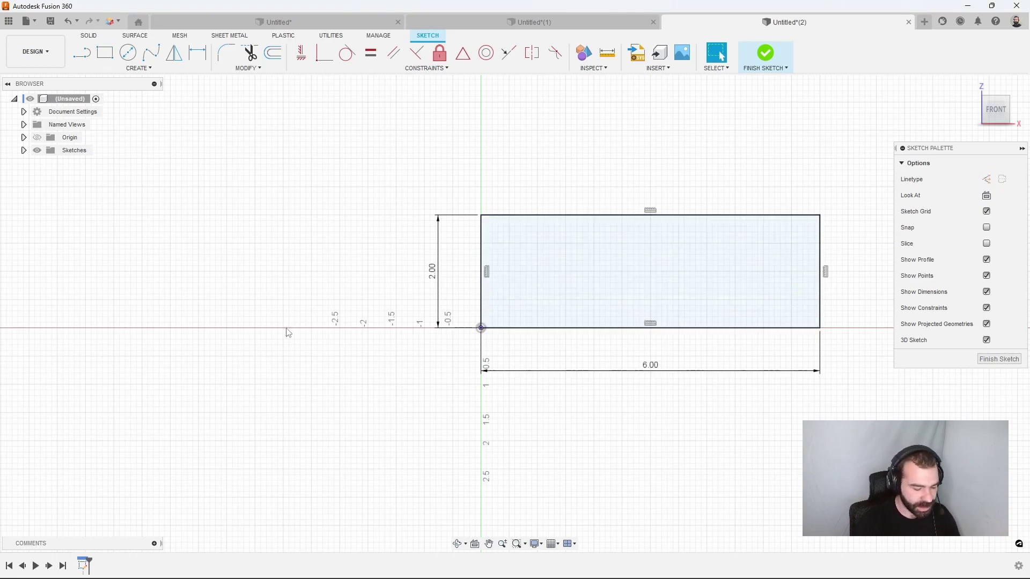
scroll(268, 332, "up", 3)
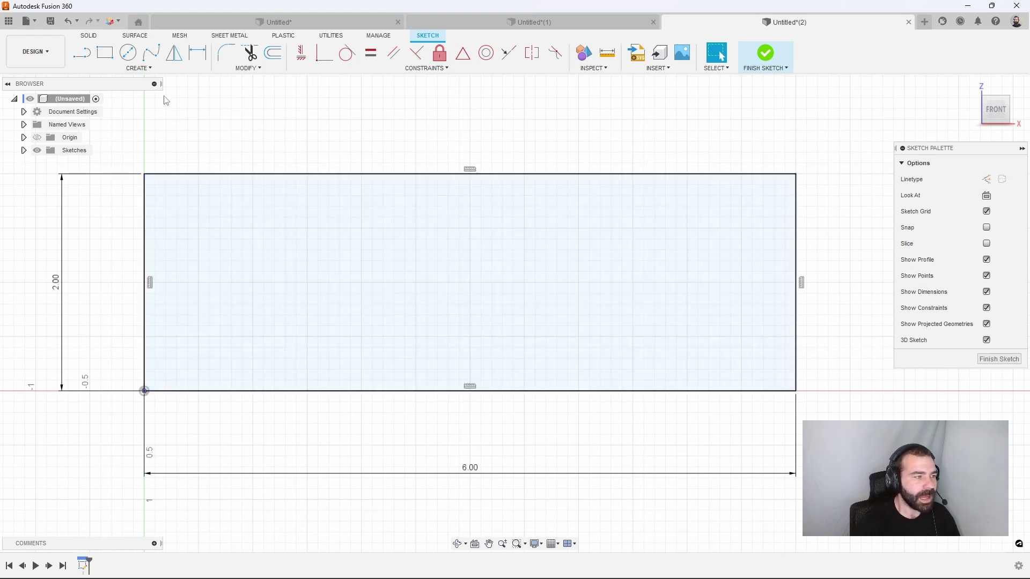
Draw an outer centre-to-centre slot near the rectangle's left end
left_click(139, 68)
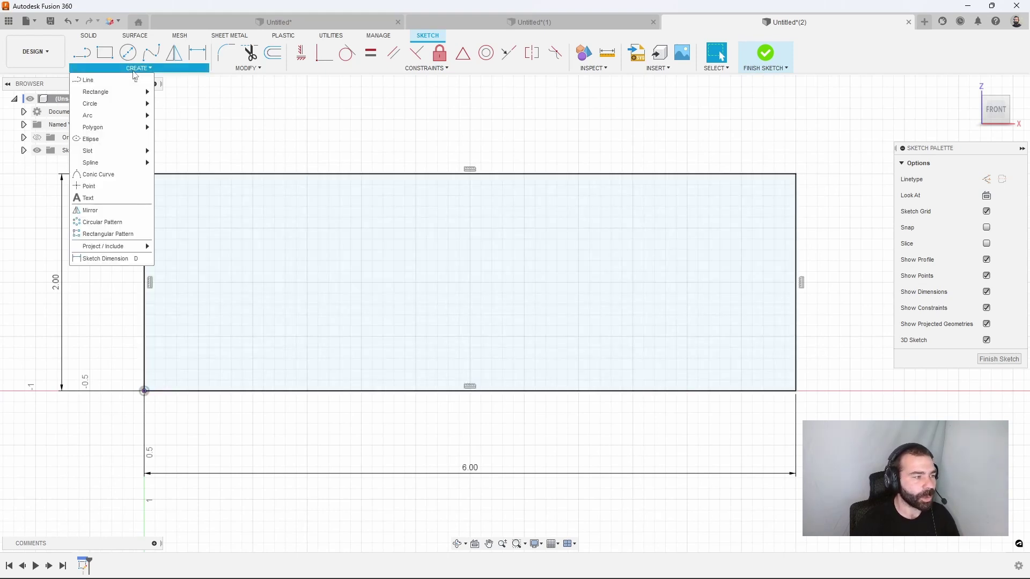
mouse_move(127, 151)
left_click(168, 152)
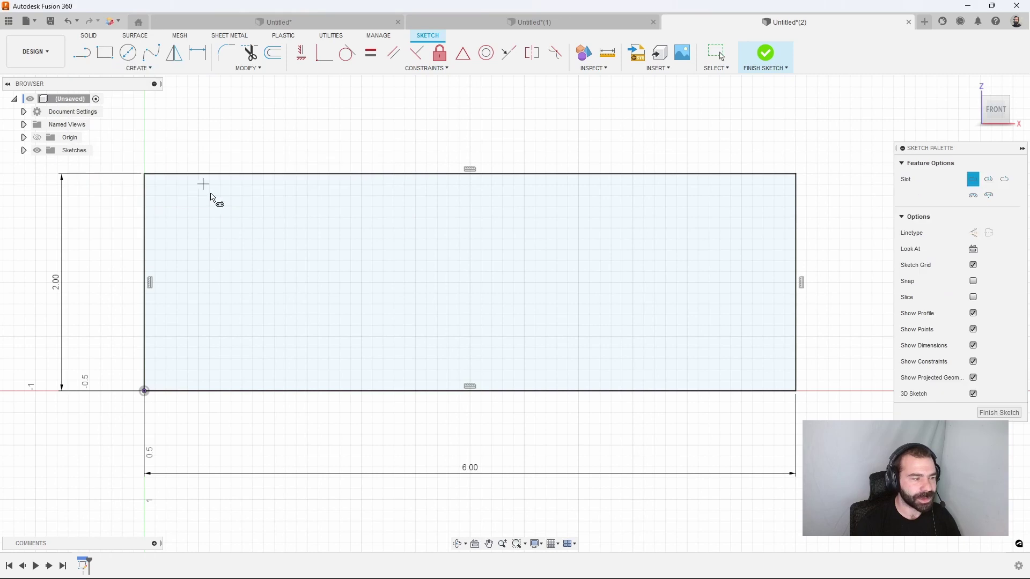
left_click(189, 303)
left_click(307, 303)
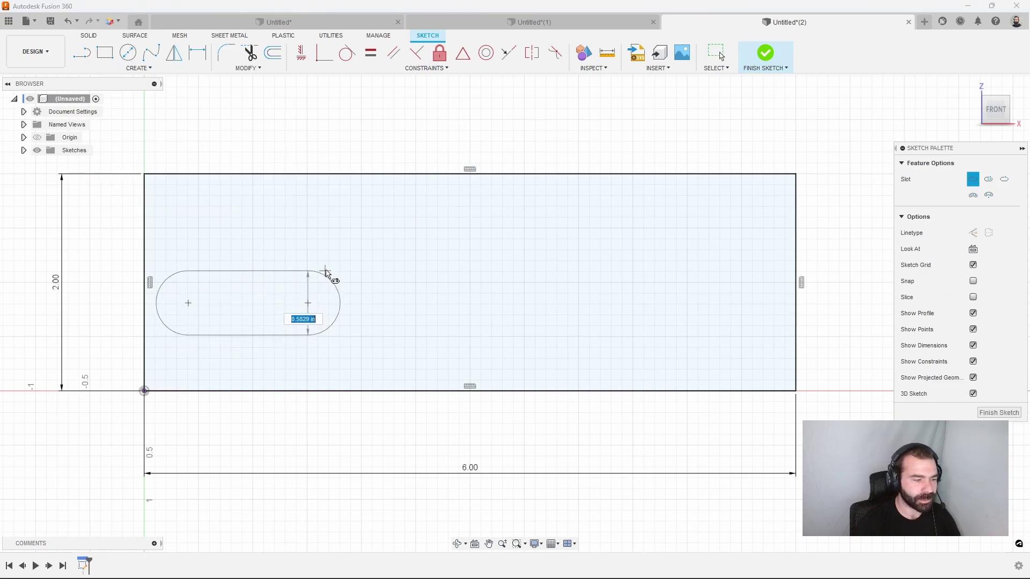
left_click(329, 268)
Add a narrower inner slot on the same two centres and a circle on the right end
left_click(189, 303)
left_click(307, 303)
left_click(319, 284)
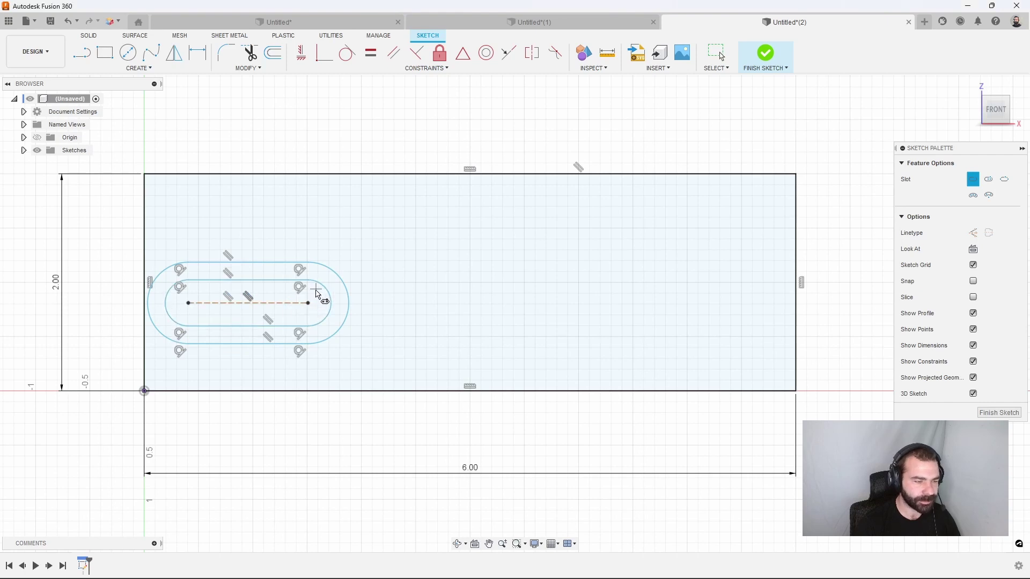
key("c")
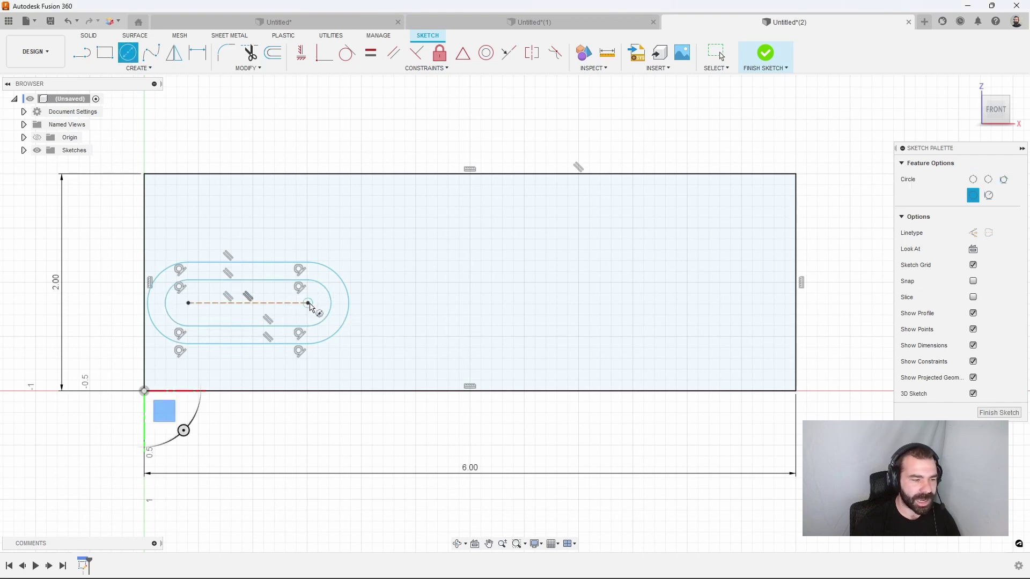
left_click(308, 303)
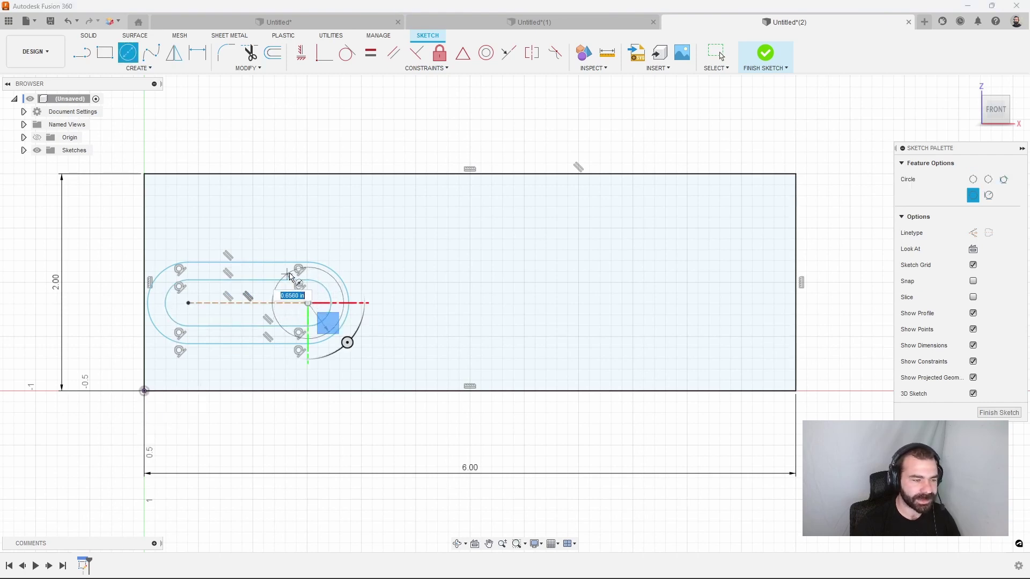
key("Escape")
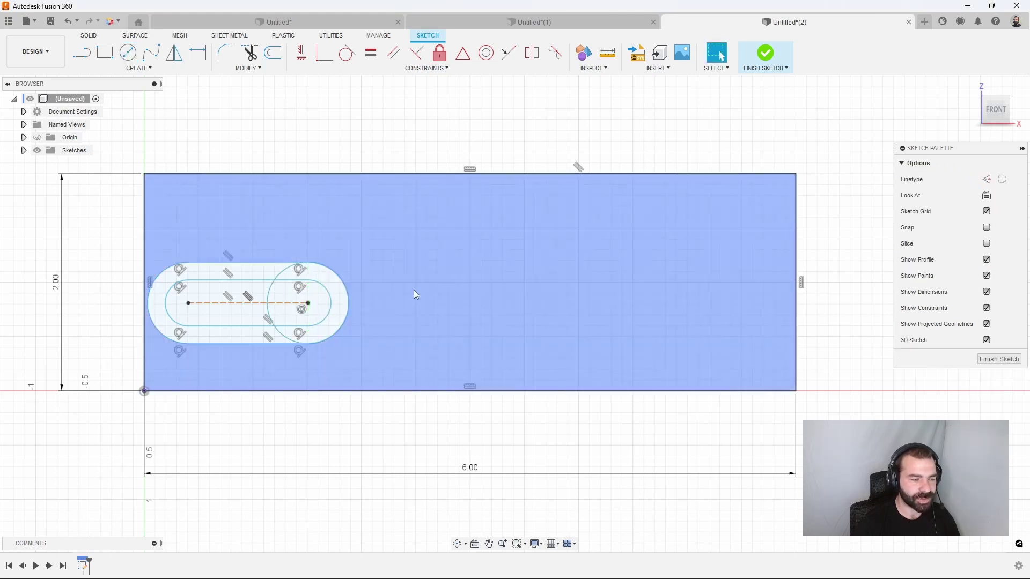
Dimension the outer slot radius to 0.45 and the inner to 0.275
key("d")
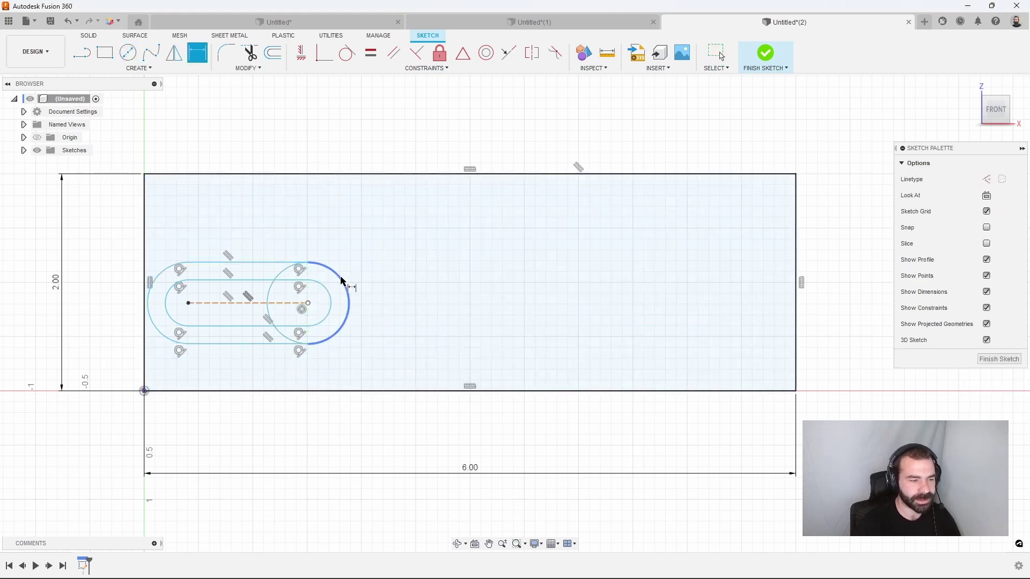
left_click(345, 278)
left_click(435, 293)
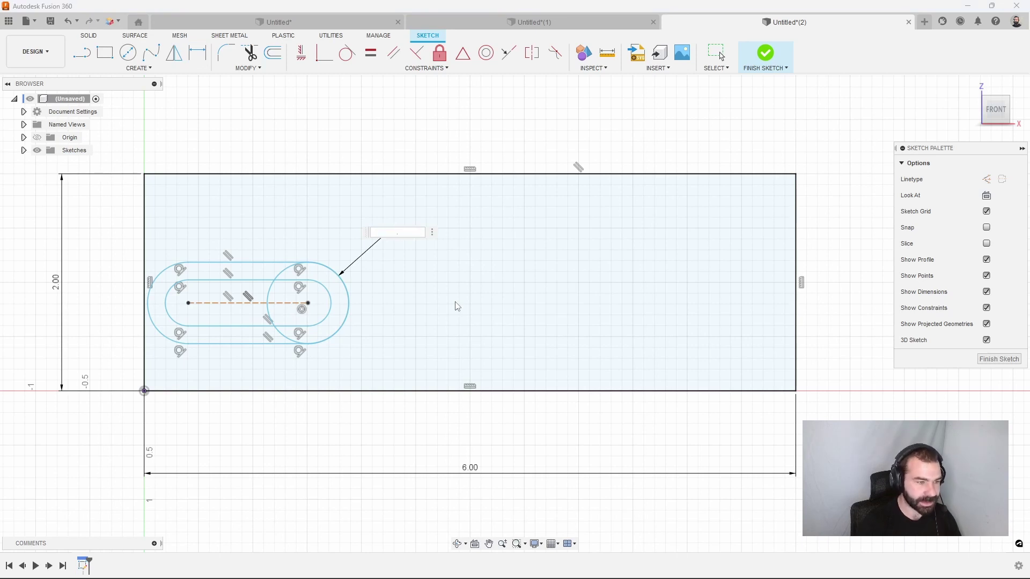
key("Return")
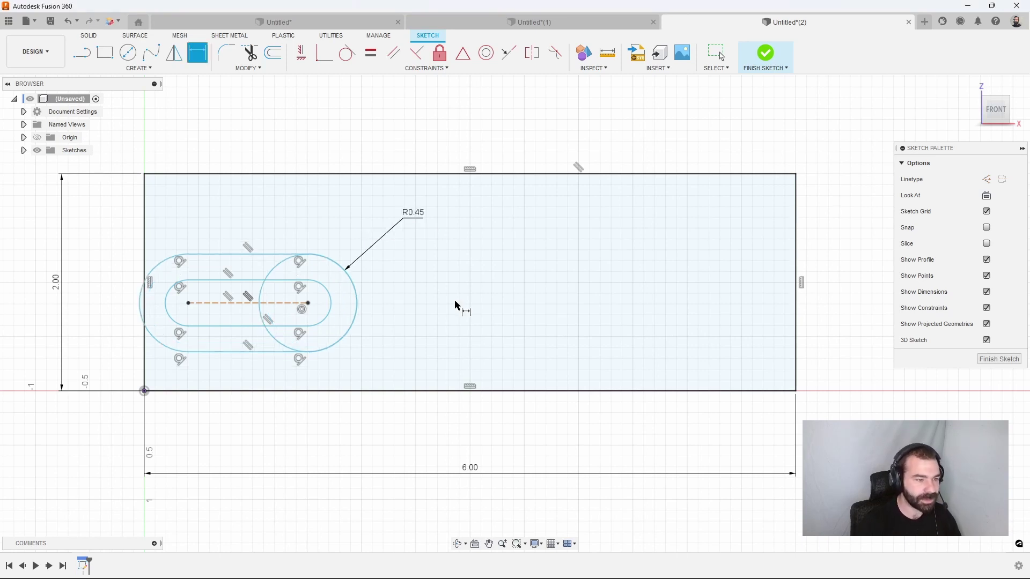
left_click(336, 303)
left_click(424, 292)
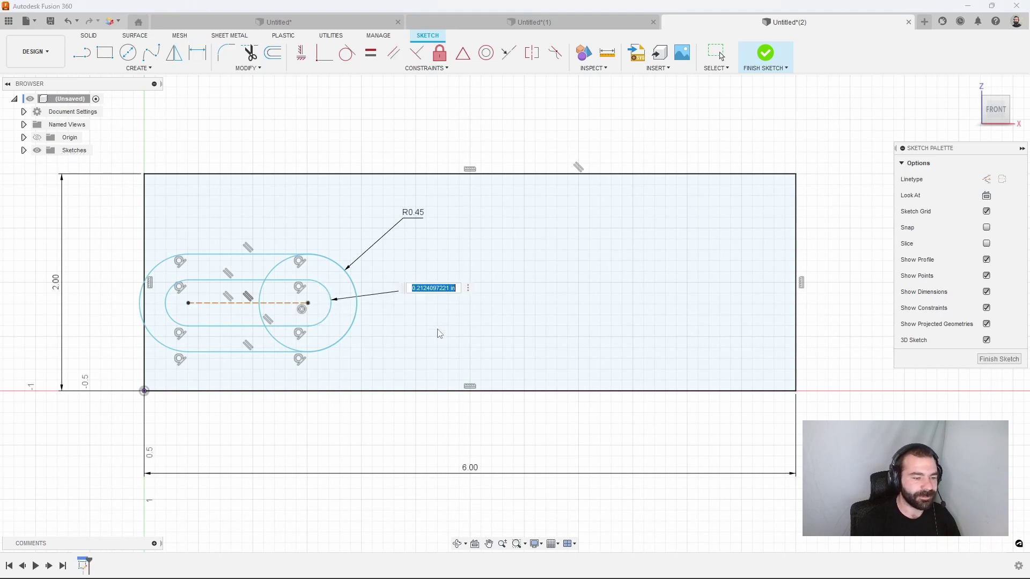
key("BackSpace")
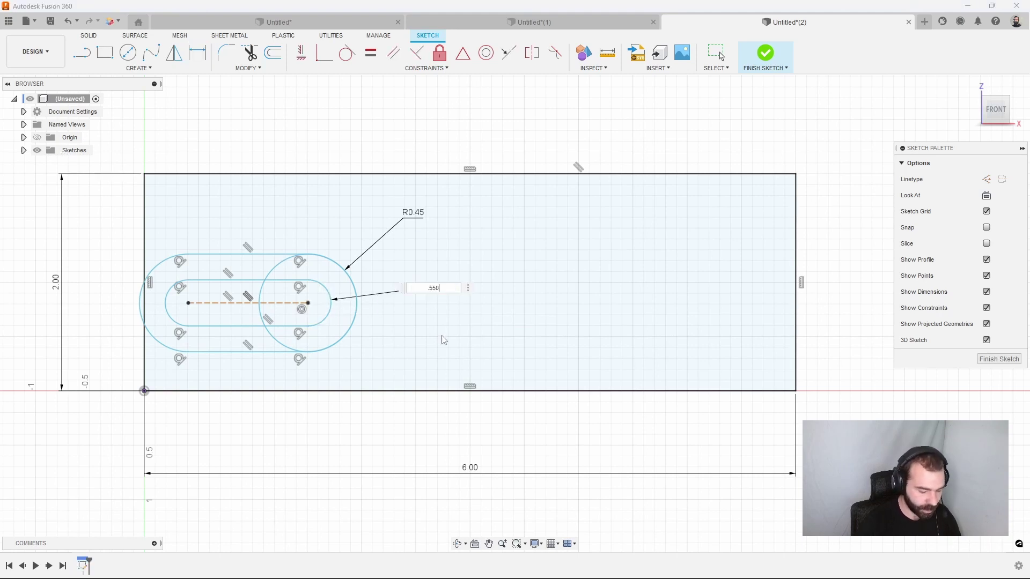
key("Return")
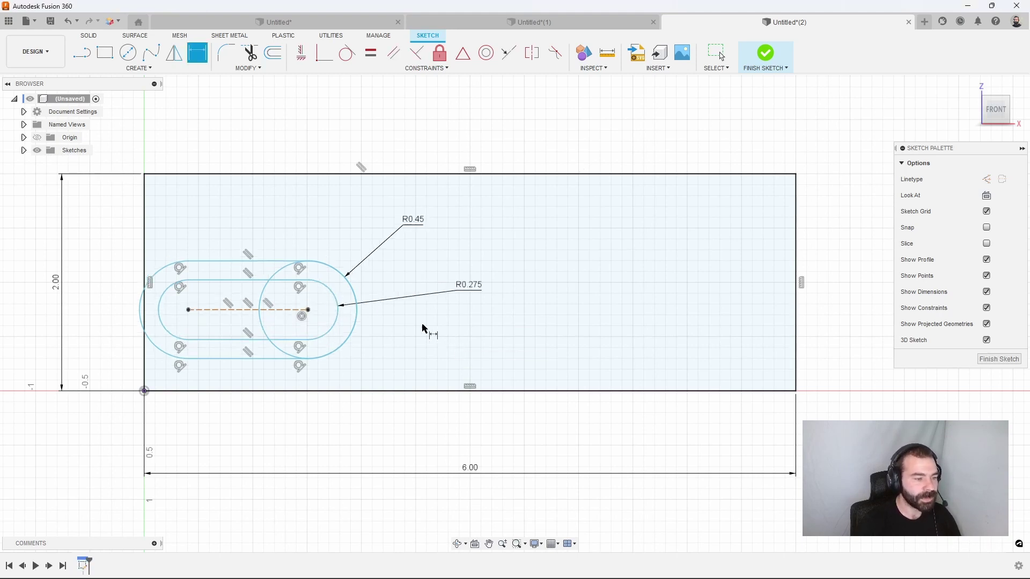
Set the slot centre spacing to 0.75 and its height above the bottom edge to 0.90
left_click(272, 311)
left_click(271, 417)
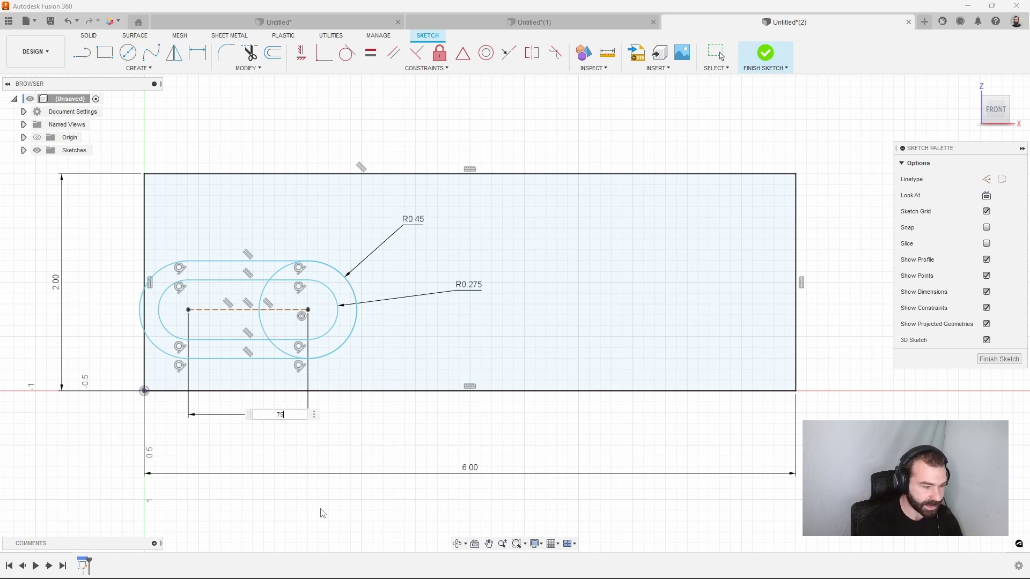
type(".75")
key("Return")
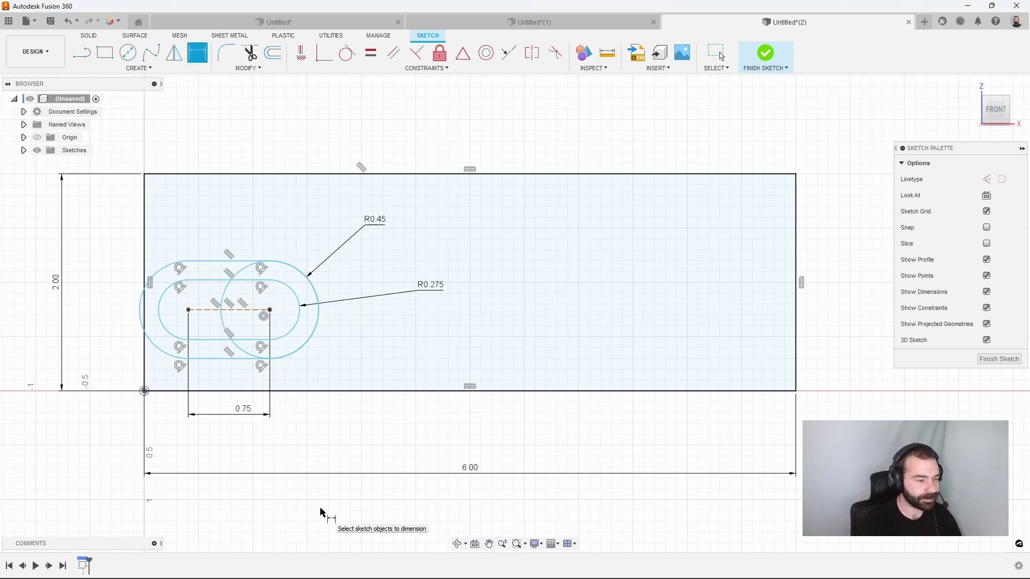
left_click(213, 311)
left_click(214, 391)
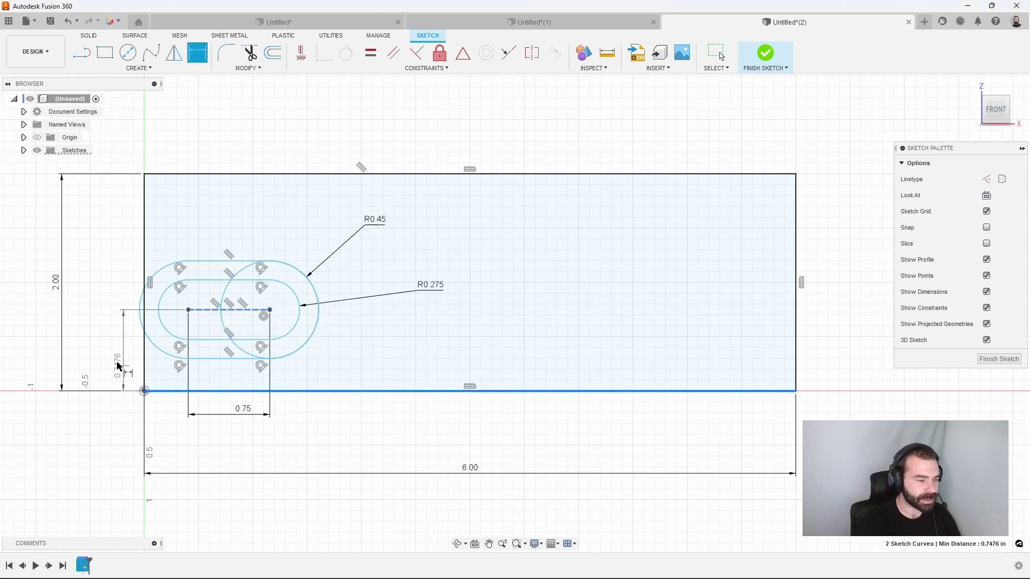
left_click(114, 355)
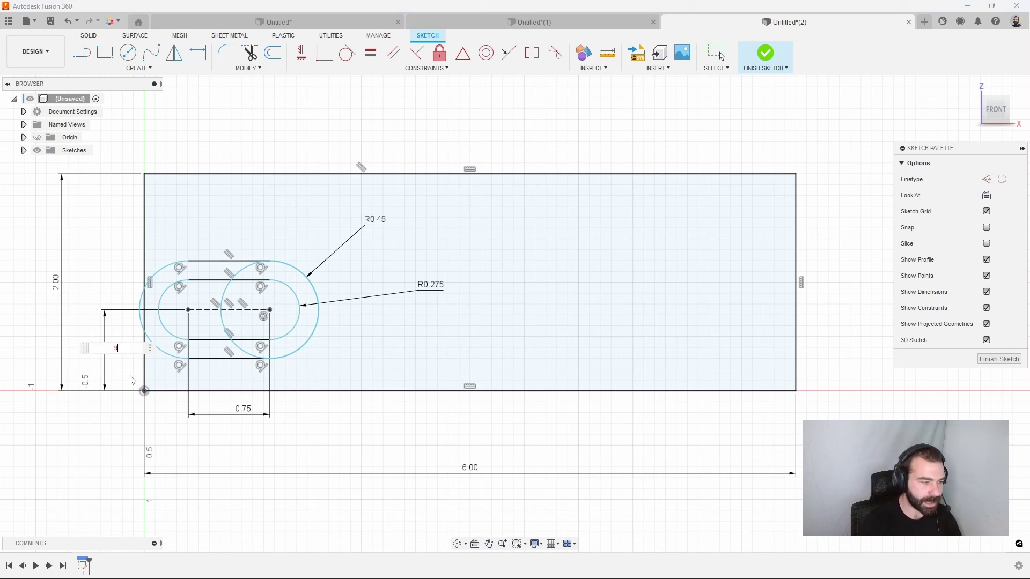
type(".9")
key("Return")
key("Escape")
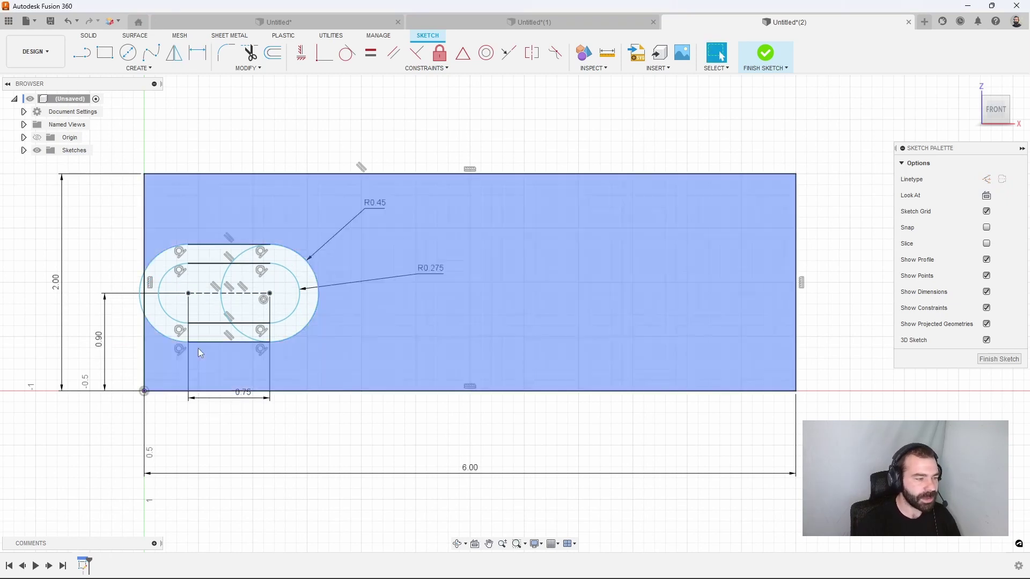
Draw a vertical midpoint centre line and place the slot centre 2.125 from it
key("l")
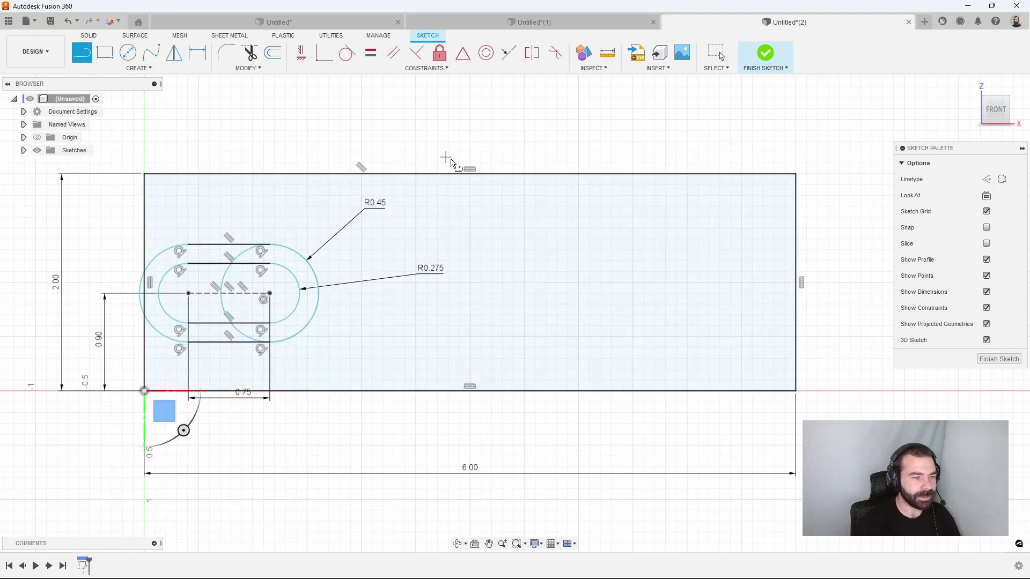
left_click(470, 174)
left_click(470, 391)
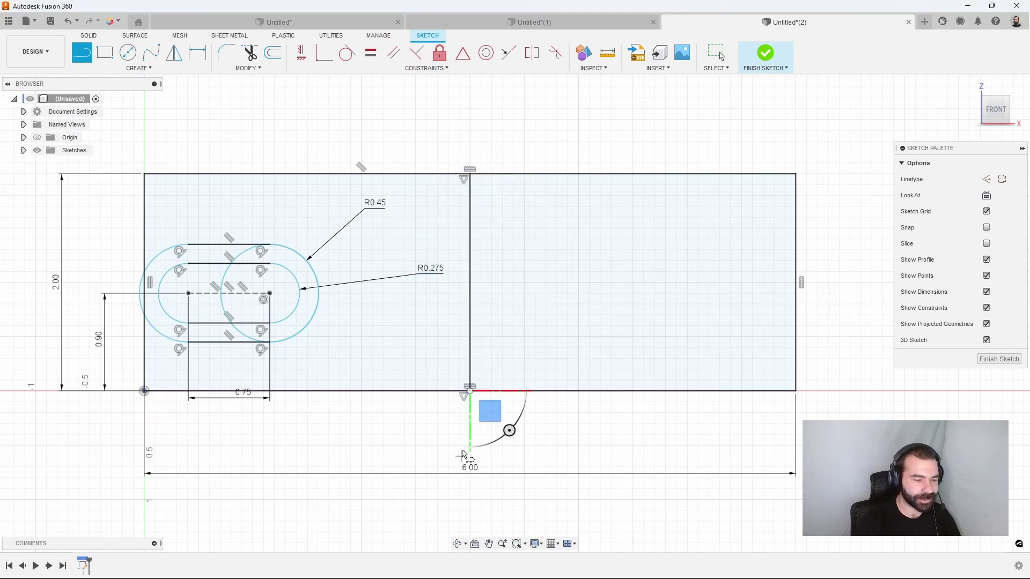
key("d")
left_click(470, 345)
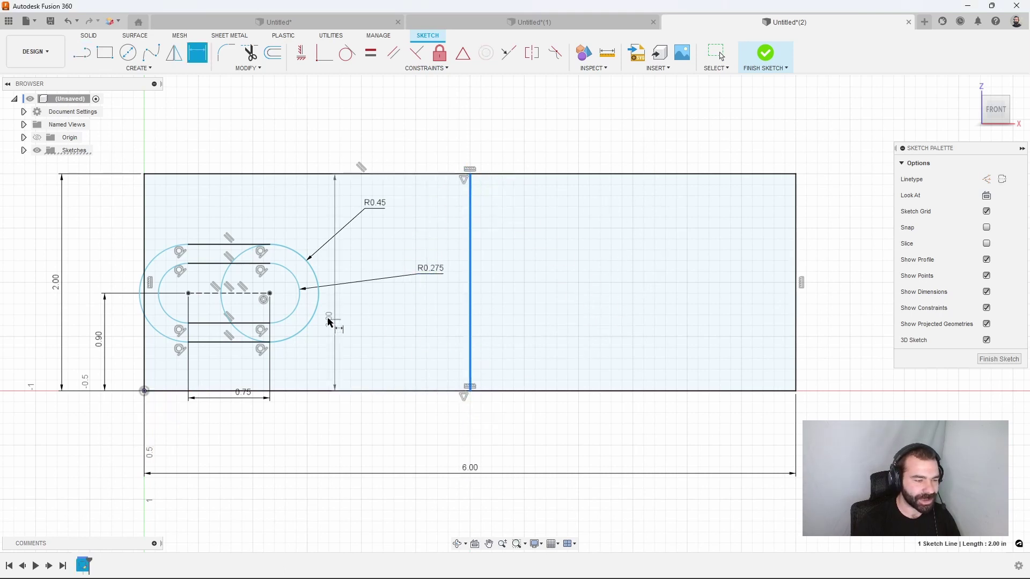
left_click(189, 294)
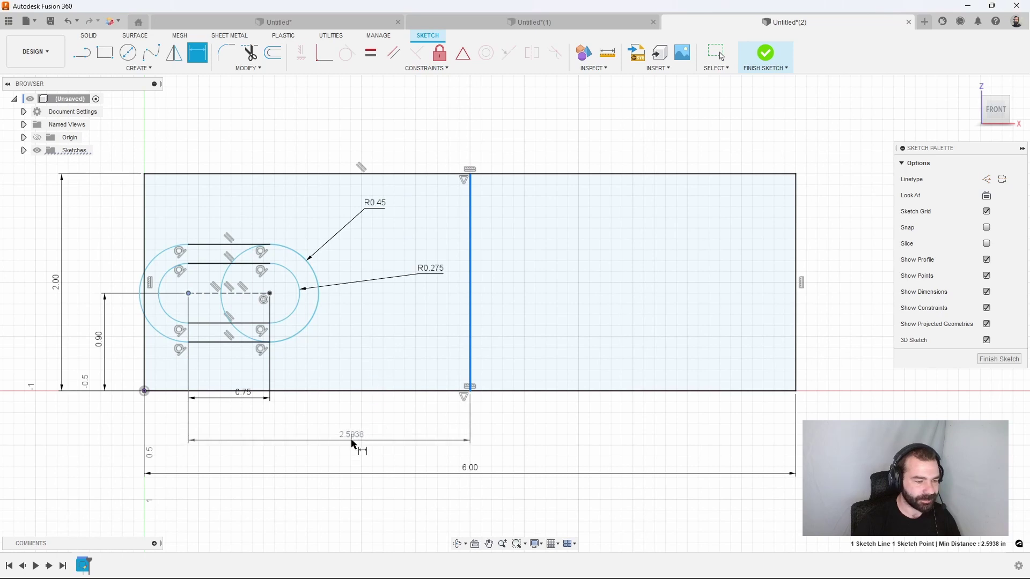
left_click(352, 443)
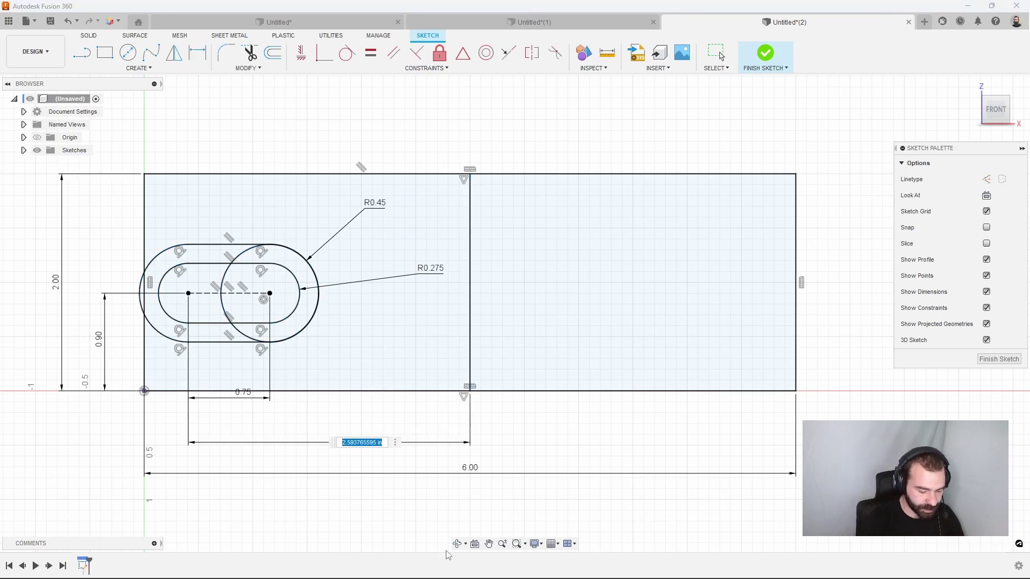
type("2.125")
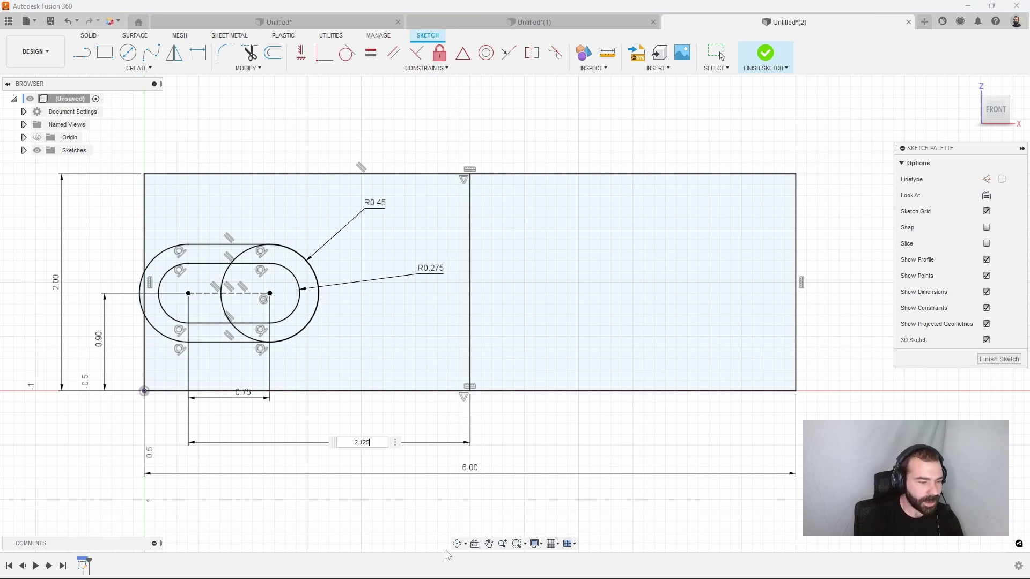
key("Return")
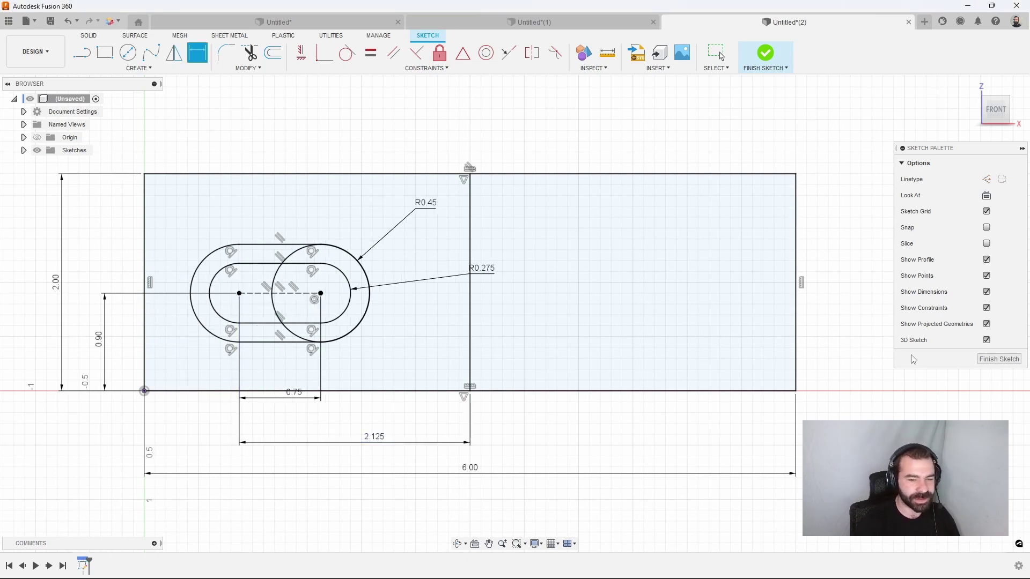
Finish the sketch and extrude the two left-half profiles 1.50 in as a new body
left_click(986, 359)
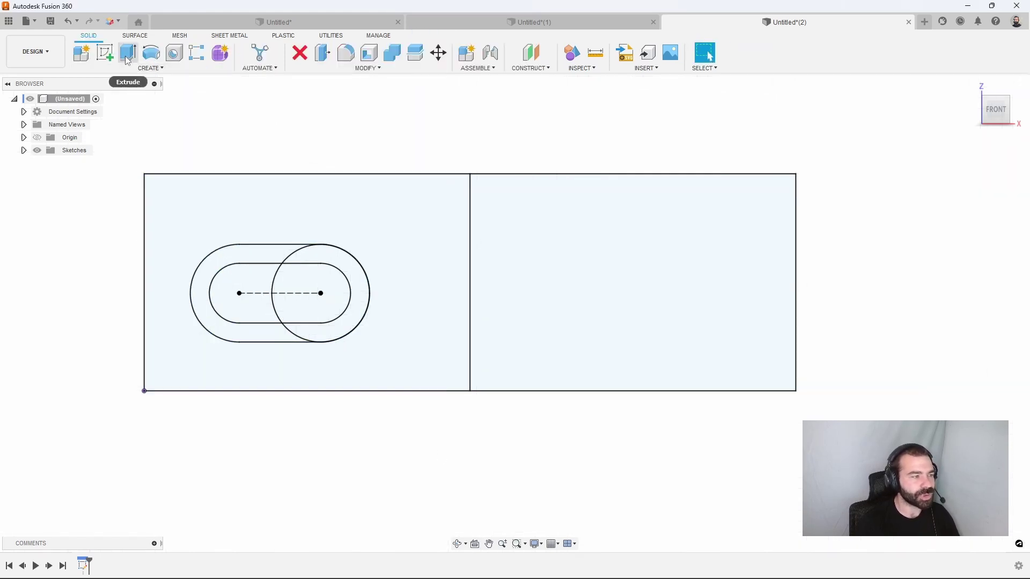
left_click(128, 52)
left_click(237, 206)
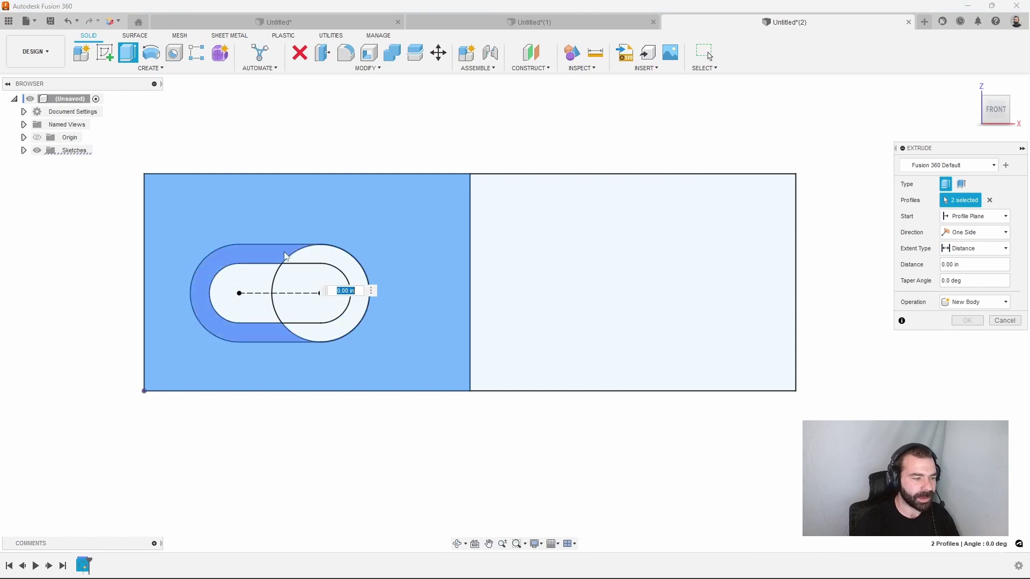
left_click(293, 252)
left_click_drag(288, 215, 384, 159)
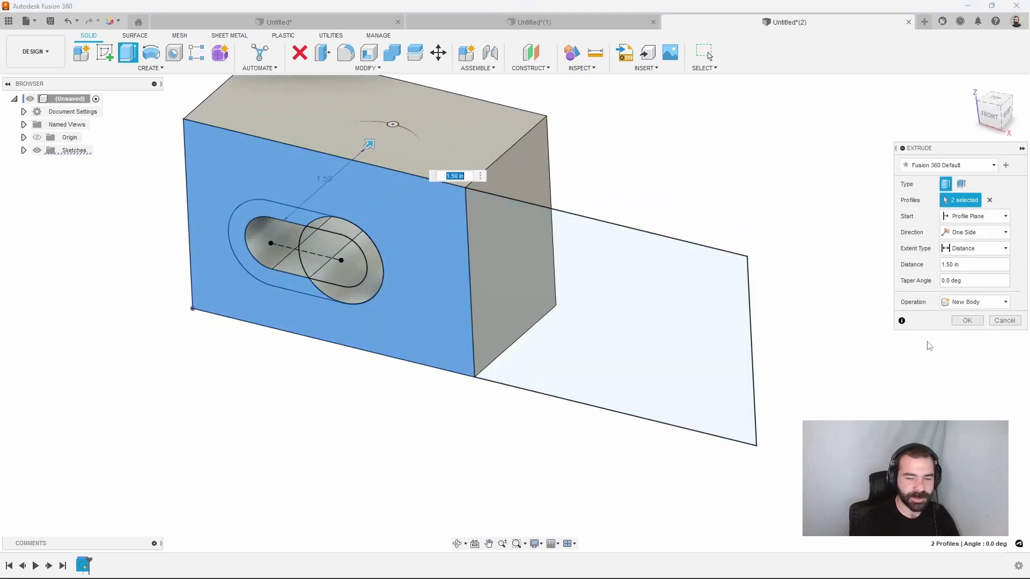
left_click(967, 320)
middle_click_drag(252, 441, 298, 281, "shift")
Cut the slot ring pocket To Object at the back face with -0.3 offset, then hide Sketch1
left_click(24, 163)
left_click(47, 176)
left_click(128, 52)
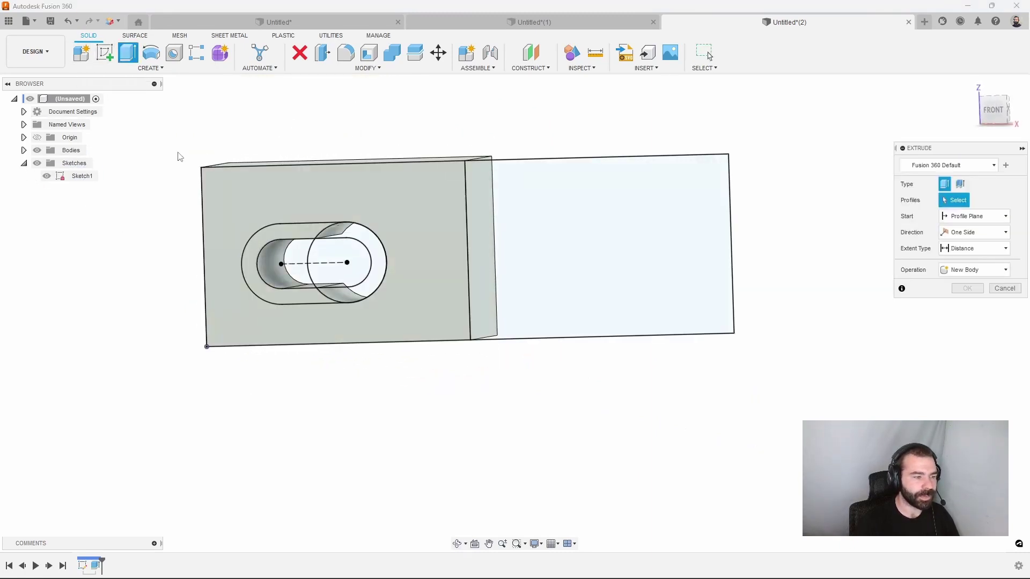
left_click(272, 231)
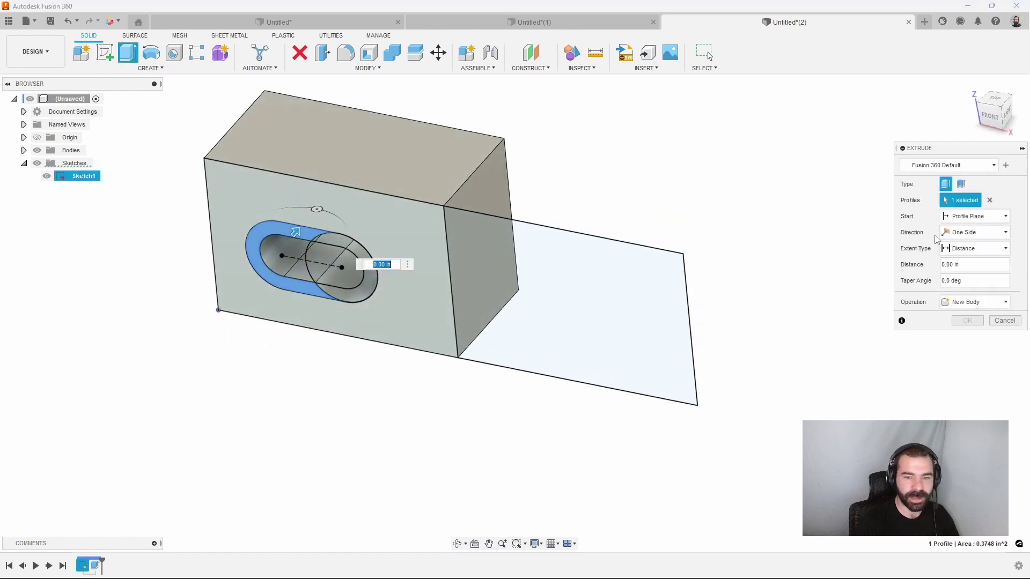
left_click(974, 248)
left_click(965, 272)
middle_click_drag(697, 198, 606, 201, "shift")
left_click(638, 171)
middle_click_drag(638, 171, 716, 234, "shift")
left_click(941, 300)
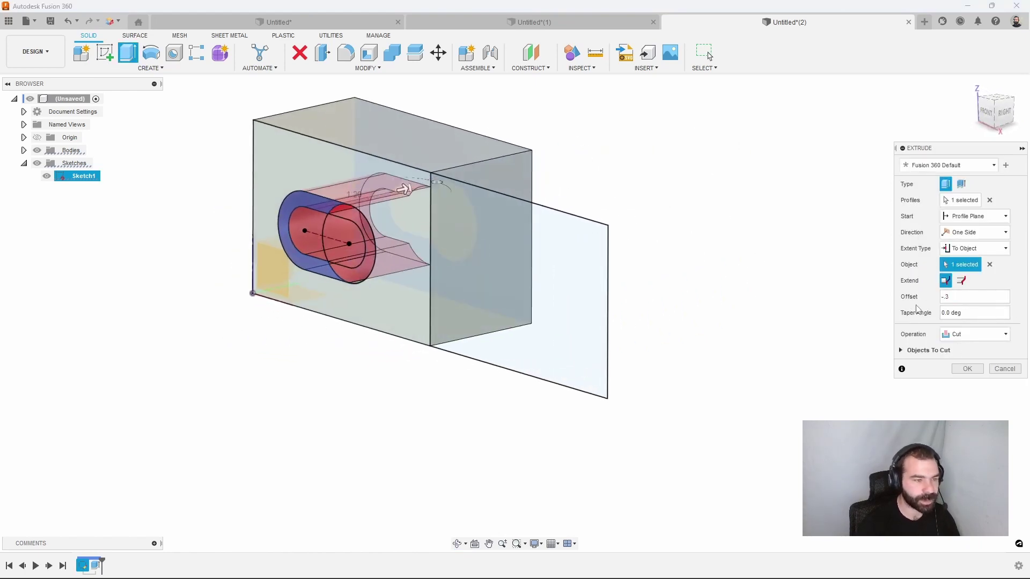
key("Return")
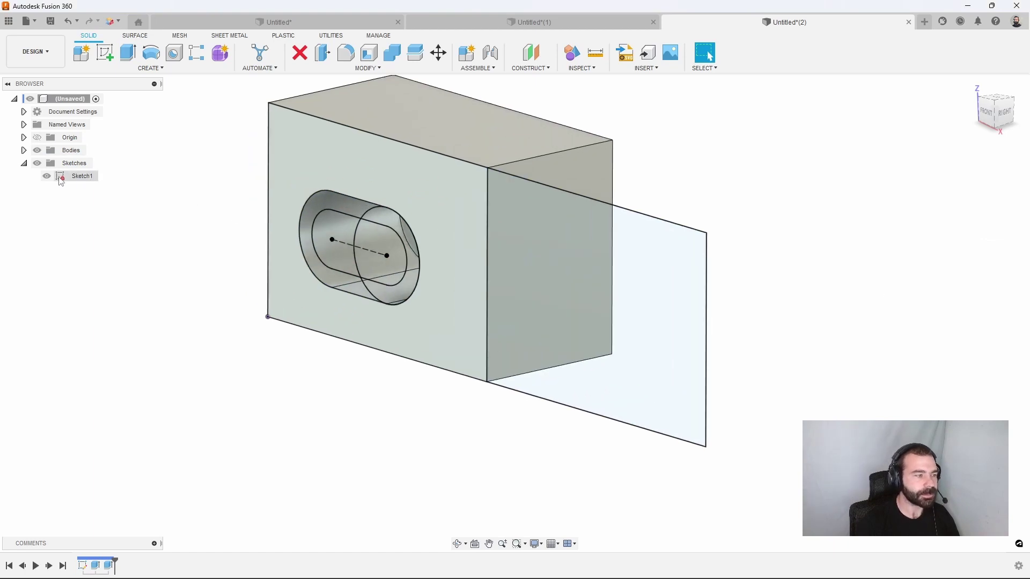
left_click(47, 176)
mouse_move(193, 187)
middle_mouse_down("shift")
mouse_move(226, 182)
mouse_move(221, 193)
mouse_move(235, 200)
mouse_move(218, 126)
mouse_move(233, 129)
mouse_move(220, 124)
mouse_move(280, 208)
middle_mouse_up("shift")
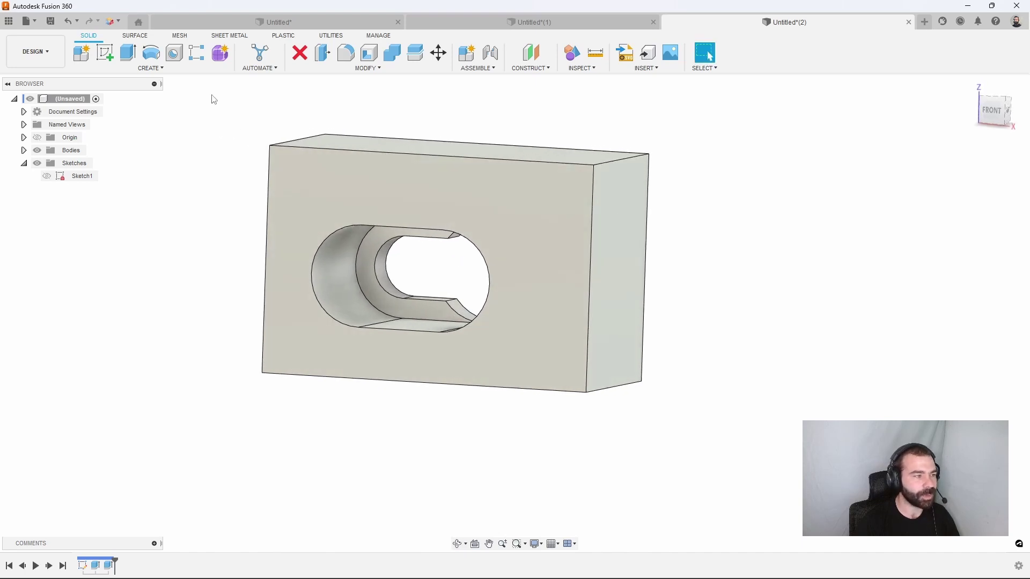
Mirror the slotted block across its right end face, joined into one body
left_click(158, 72)
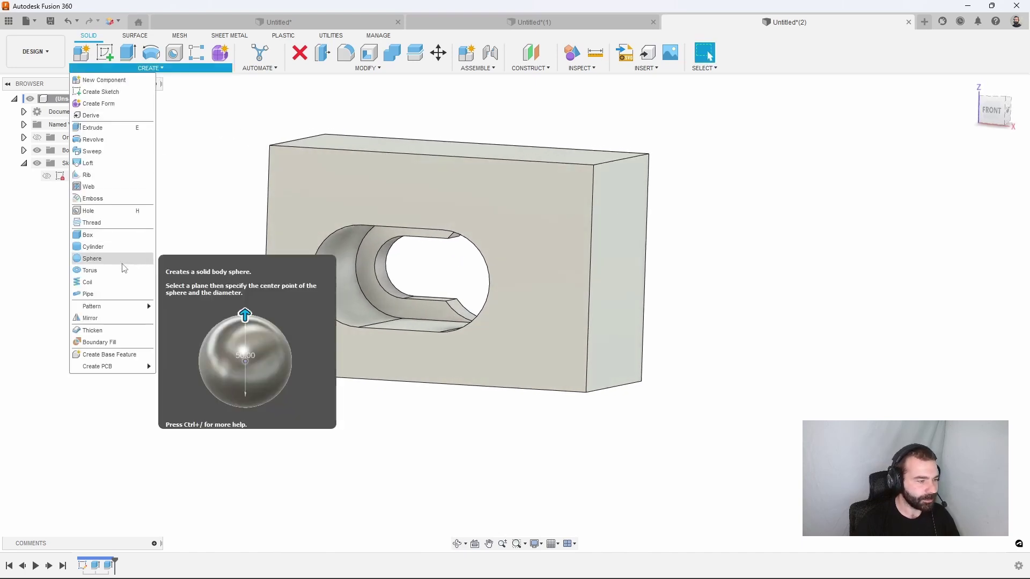
left_click(114, 319)
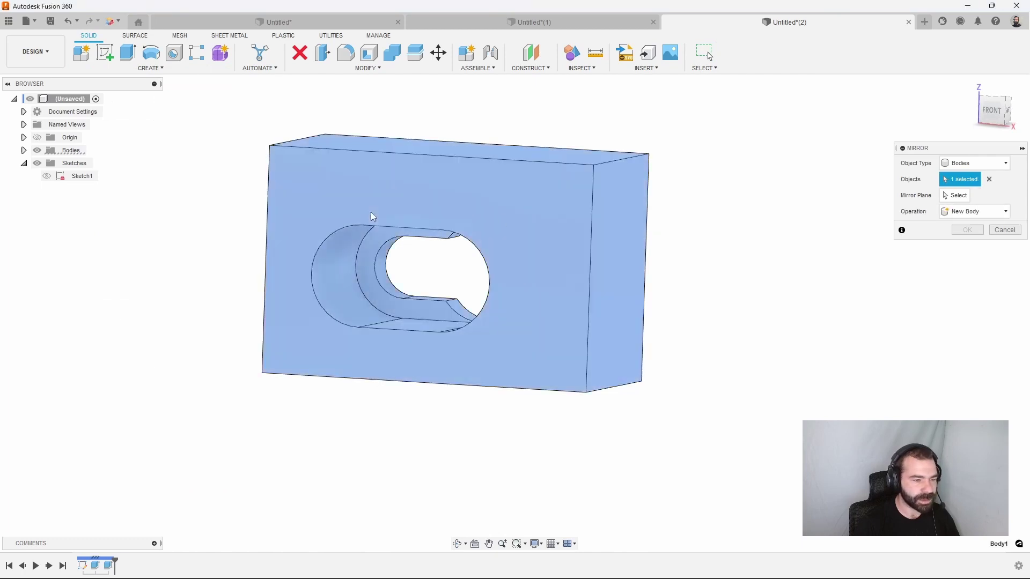
left_click(391, 215)
left_click(617, 256)
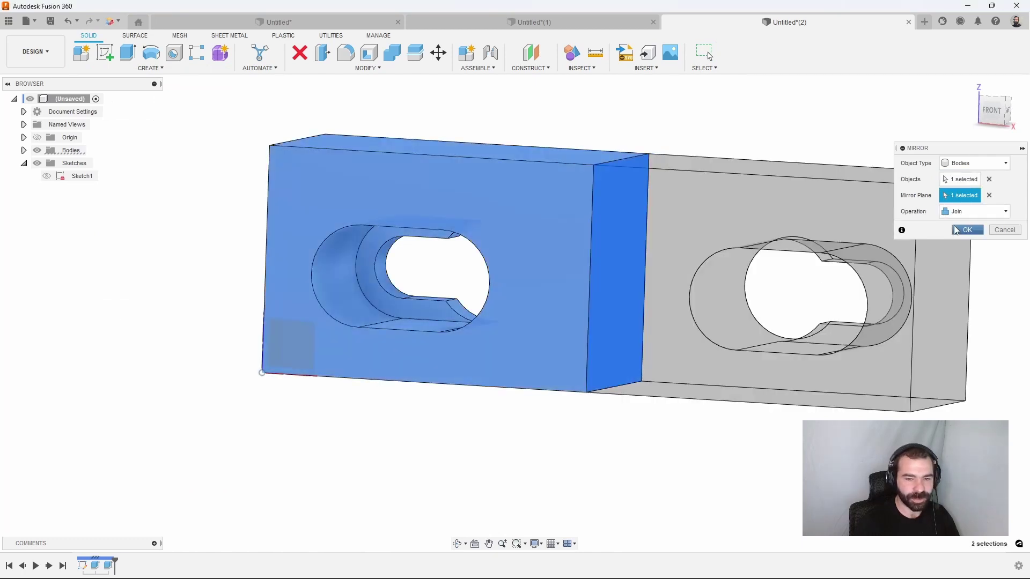
left_click(955, 230)
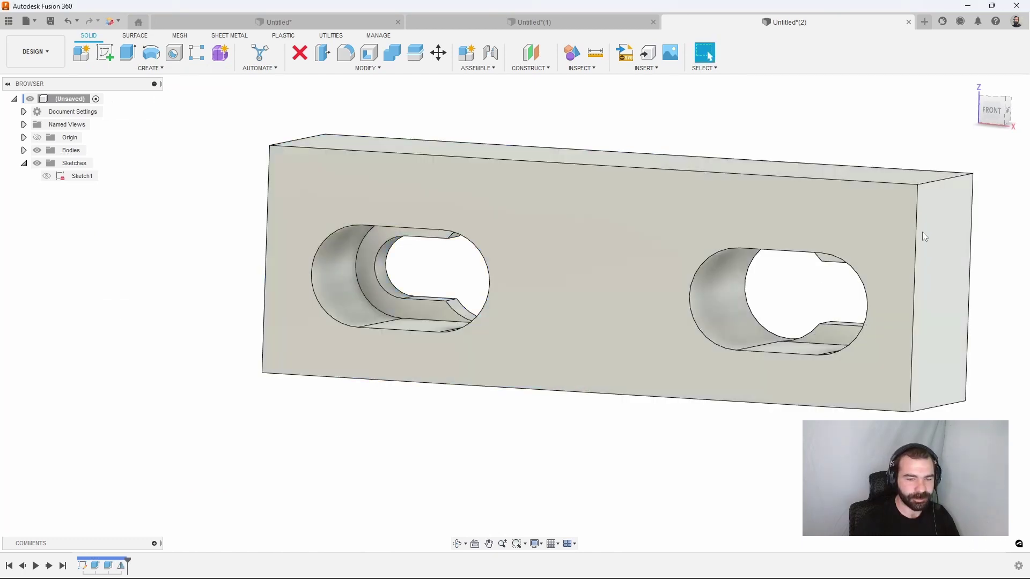
Measure between the two slot hole faces, confirming they are 4.25 in apart
left_click(593, 53)
middle_click_drag(659, 161, 831, 279, "shift")
left_click(846, 289)
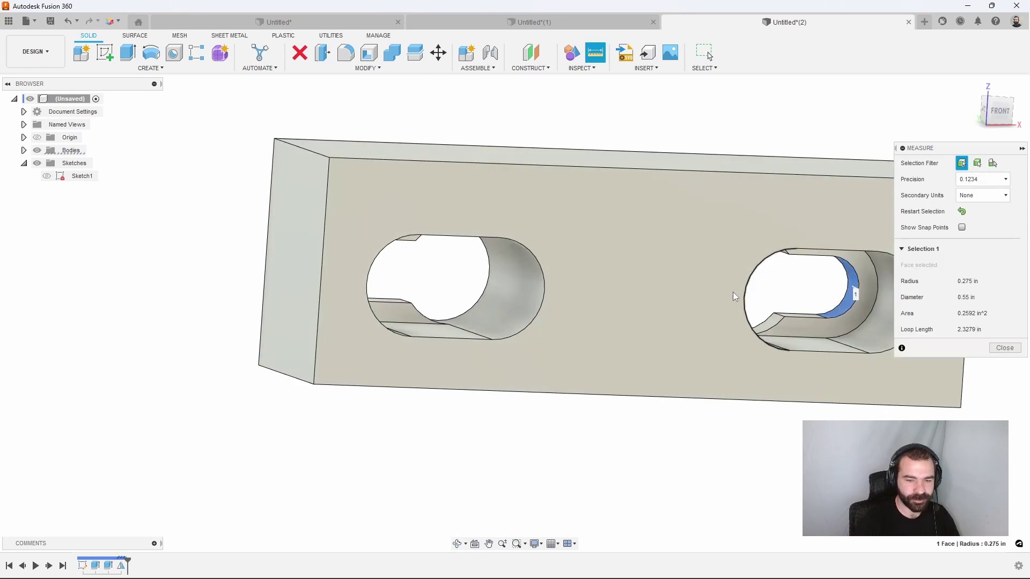
middle_click_drag(670, 299, 510, 290, "shift")
left_click(416, 283)
middle_click_drag(377, 272, 552, 305, "shift")
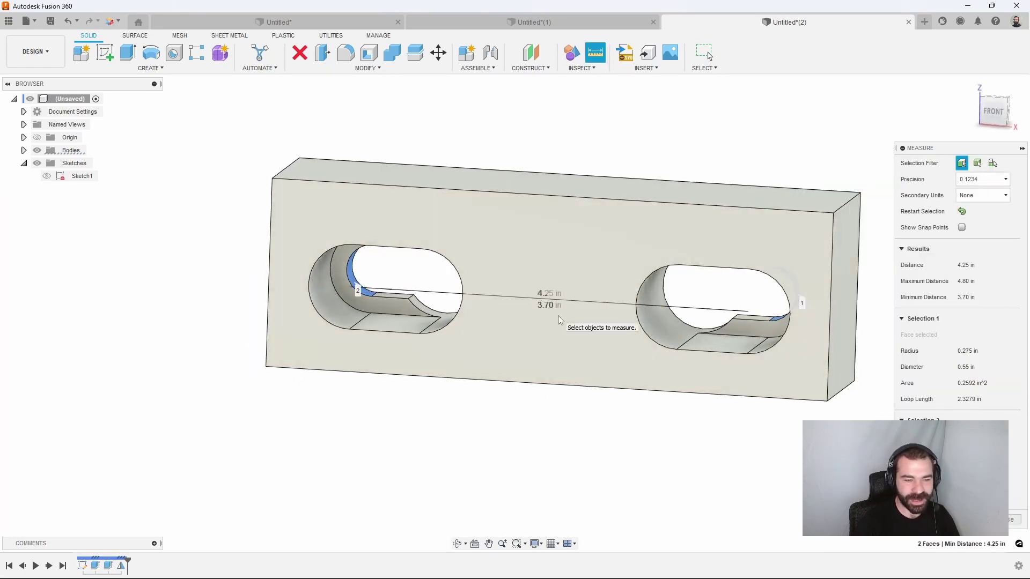
left_click(993, 112)
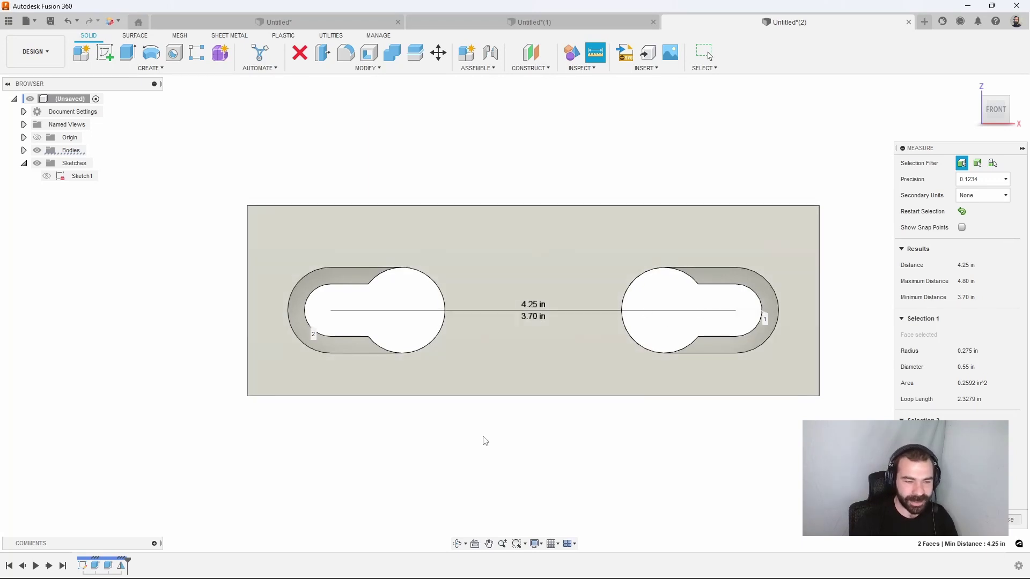
key("F4")
mouse_move(509, 419)
left_mouse_down()
mouse_move(481, 428)
mouse_move(492, 426)
left_mouse_up()
key("Escape")
Delete the Mirror feature and add the right rectangle profile to Extrude1
right_click(122, 565)
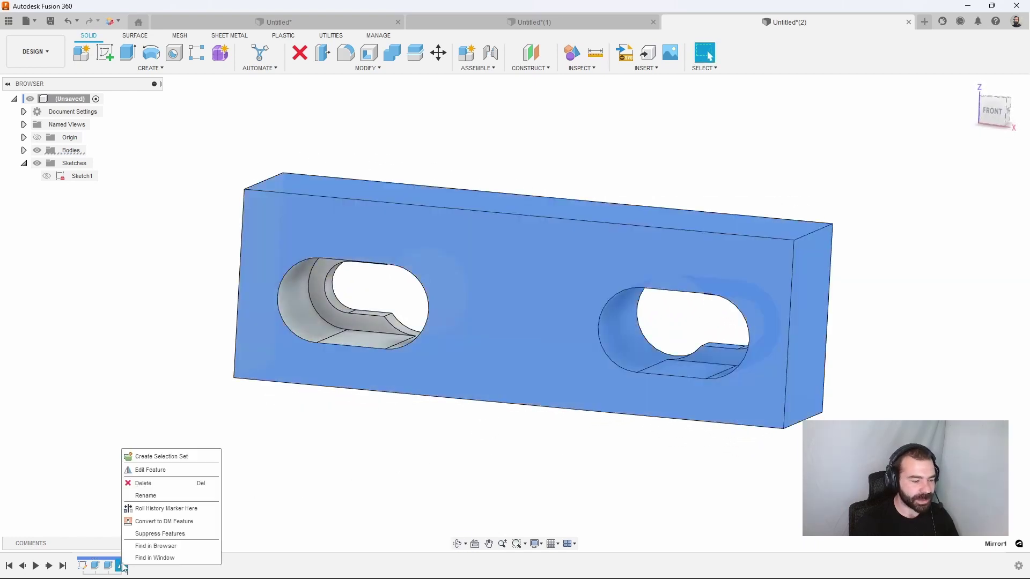
left_click(155, 484)
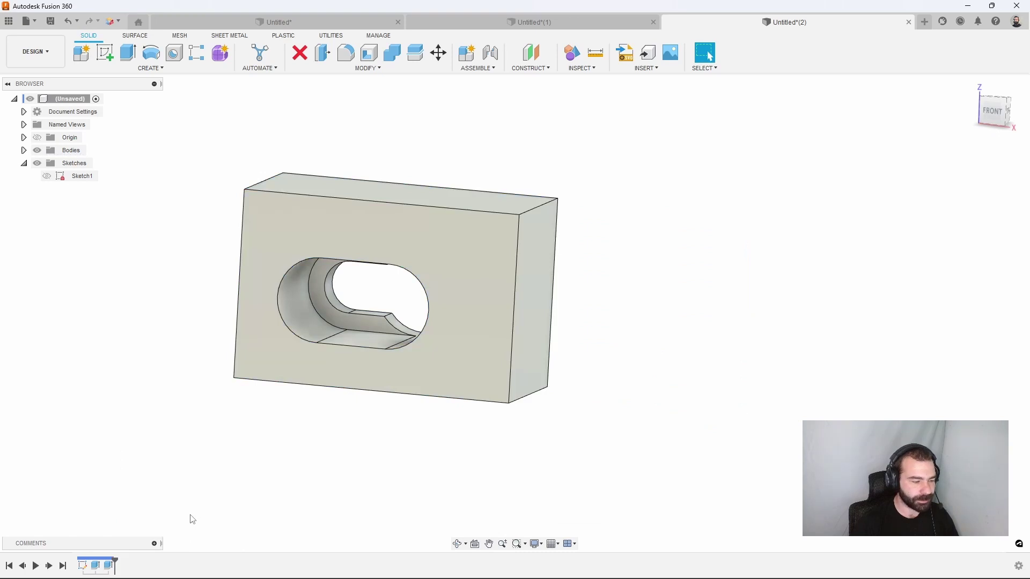
right_click(102, 569)
left_click(138, 457)
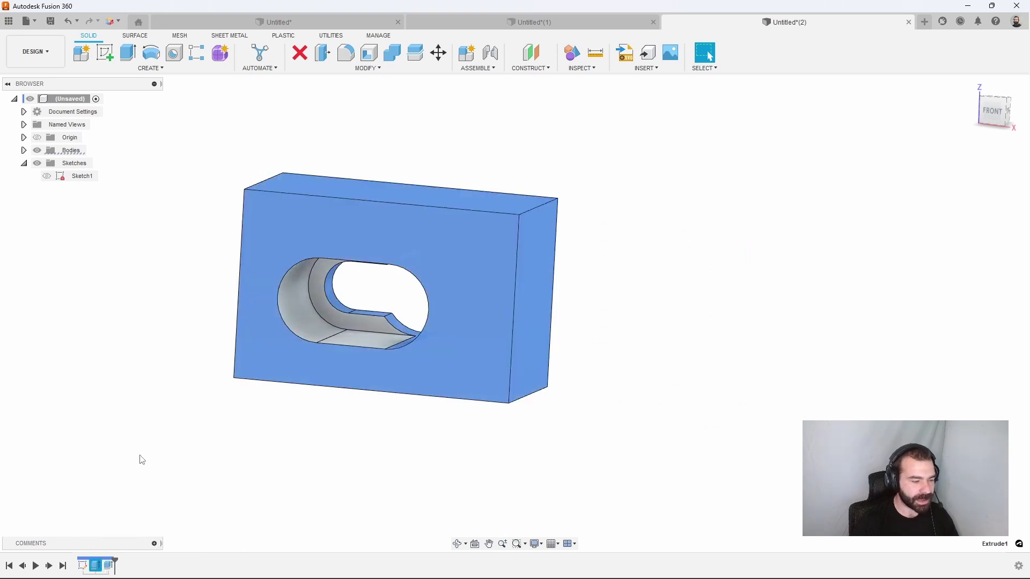
left_click(648, 301)
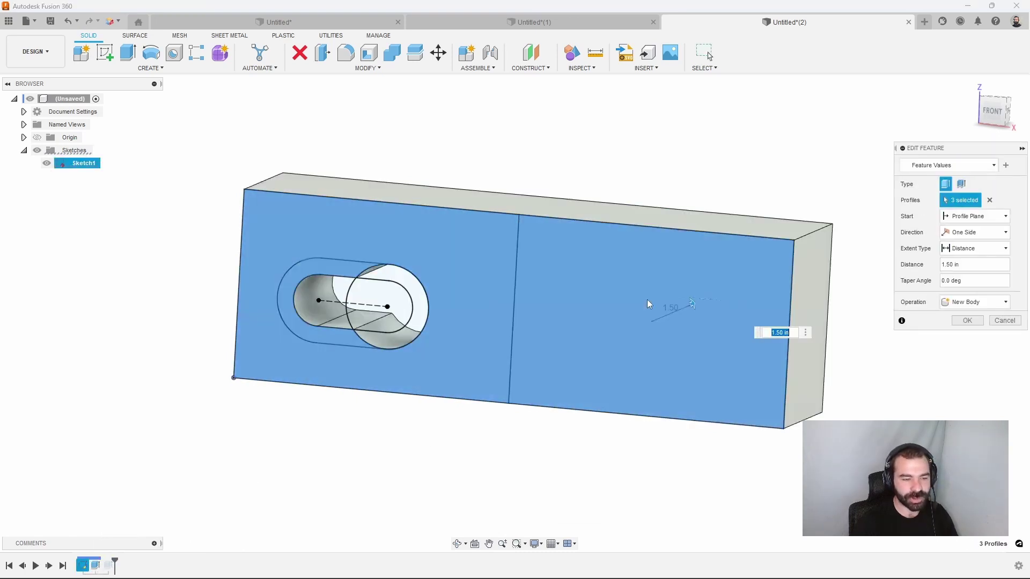
left_click(964, 321)
mouse_move(459, 429)
middle_mouse_down("shift")
mouse_move(442, 437)
mouse_move(459, 436)
middle_mouse_up("shift")
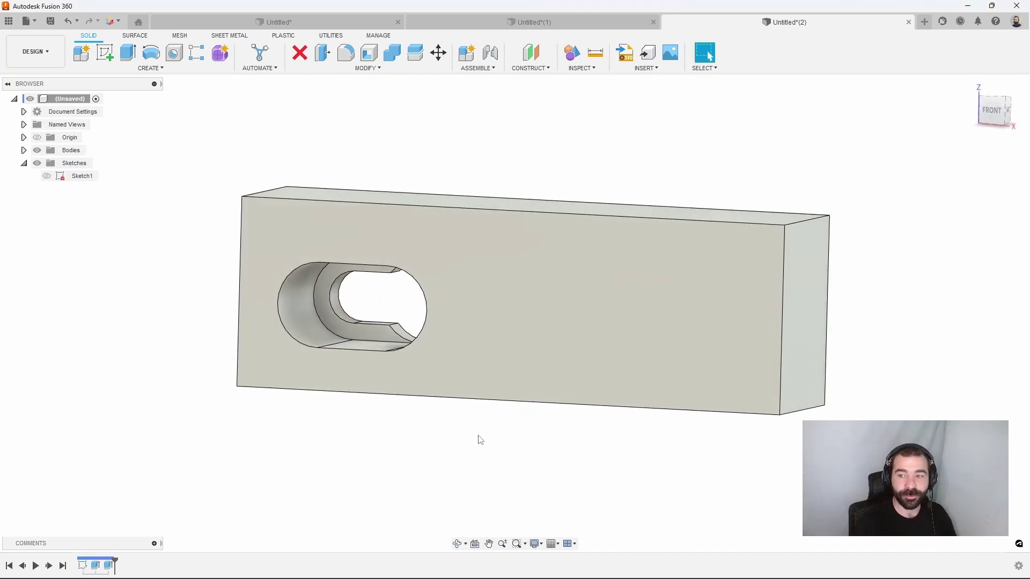
Start a rectangular pattern and select the eight faces of the stepped slot
left_click(203, 57)
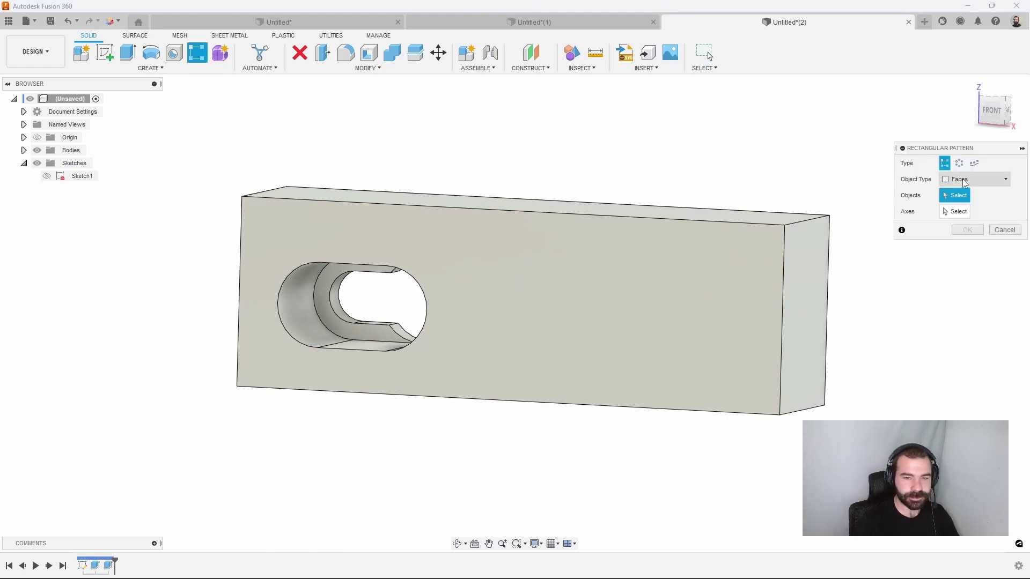
scroll(306, 326, "up", 5)
left_click(300, 324)
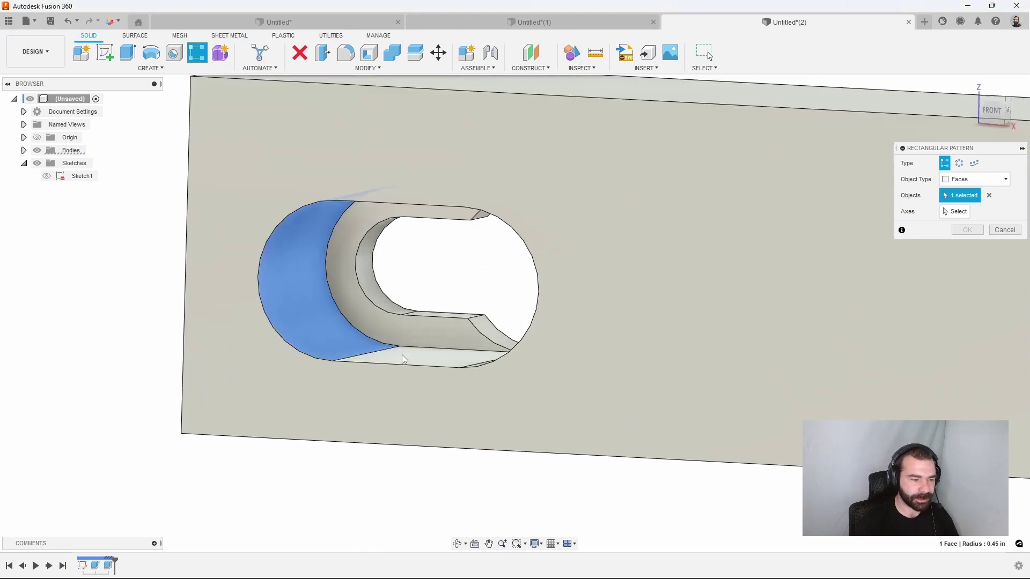
left_click(454, 362)
middle_click_drag(455, 362, 355, 287, "shift")
left_click(512, 330)
left_click(339, 263)
left_click(287, 298)
left_click(290, 306)
left_click(295, 284)
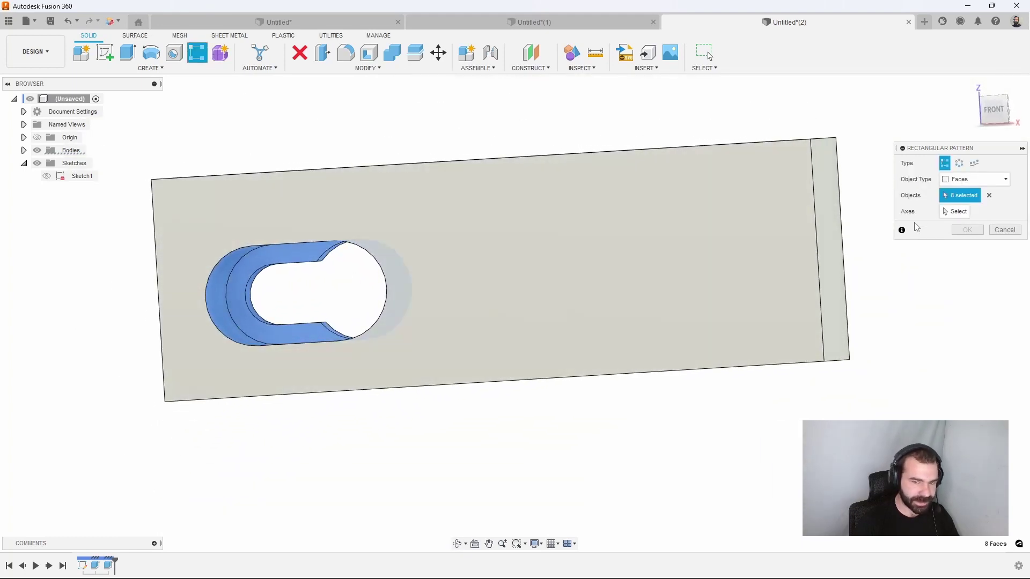
Pattern the slot along the jaw's top edge with quantity 2 and distance -3.75 in
left_click(955, 211)
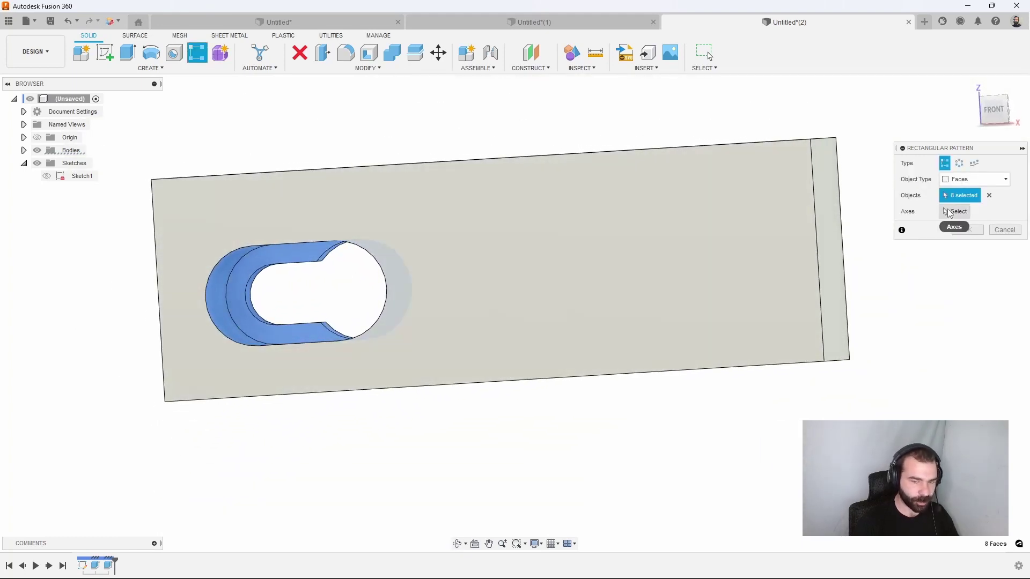
left_click(536, 157)
middle_click_drag(536, 156, 468, 270, "shift")
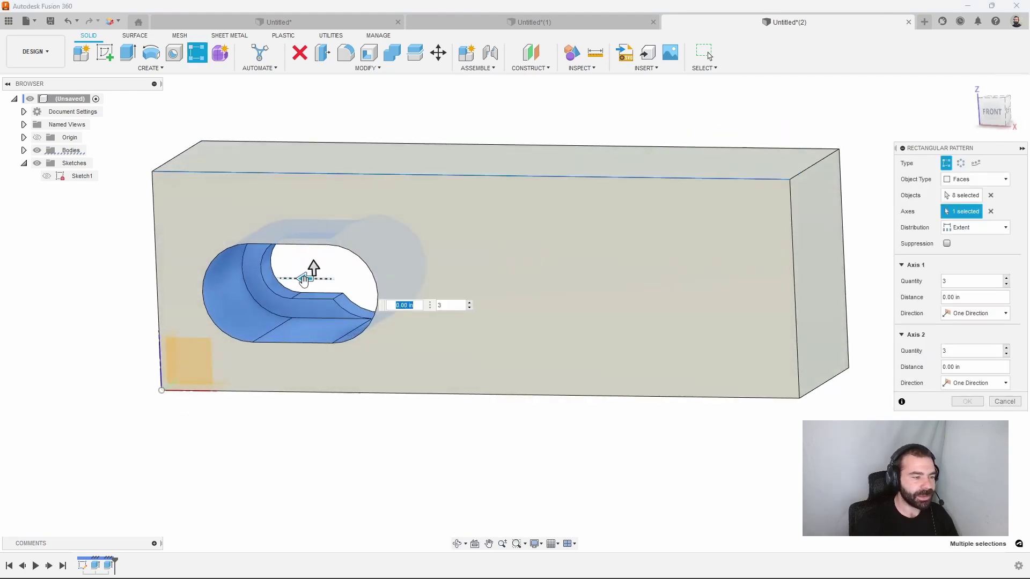
left_click_drag(304, 279, 576, 310)
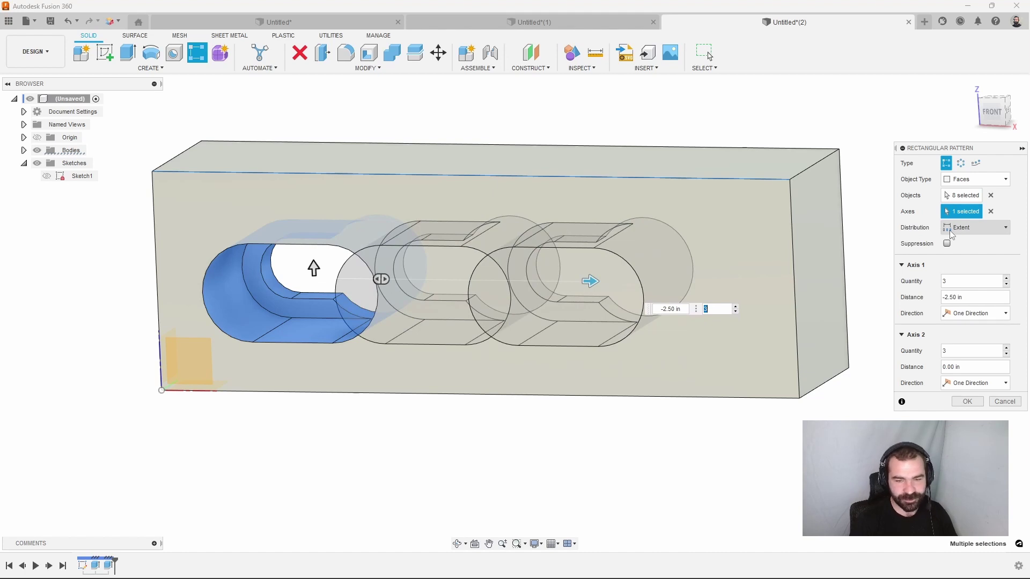
type("2")
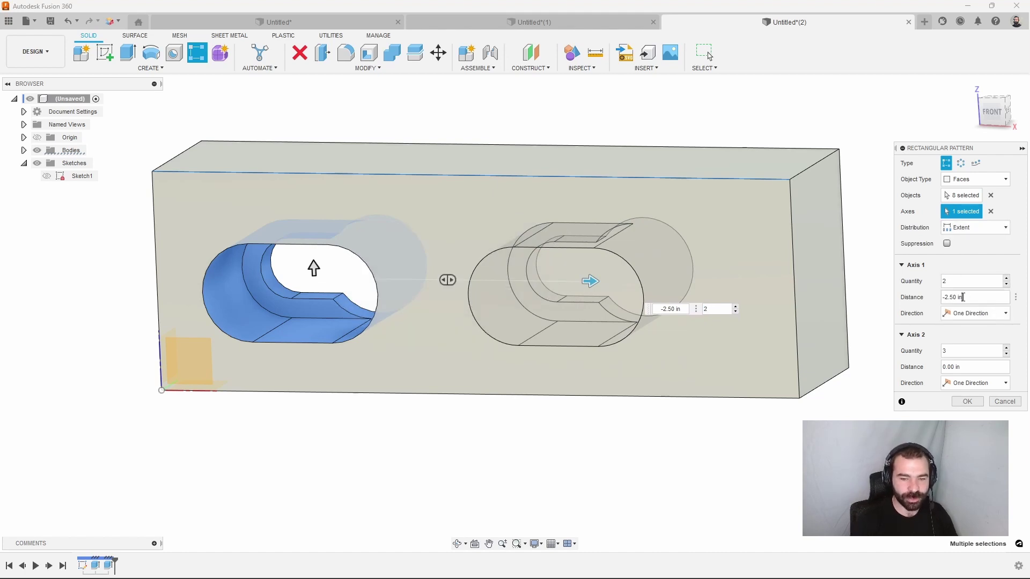
left_click(959, 298)
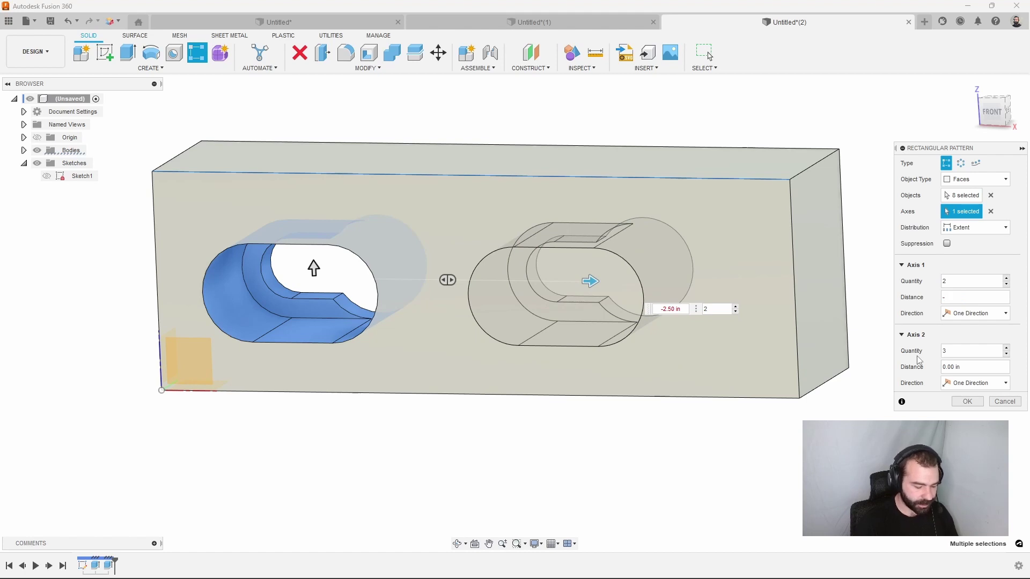
type("-3.75")
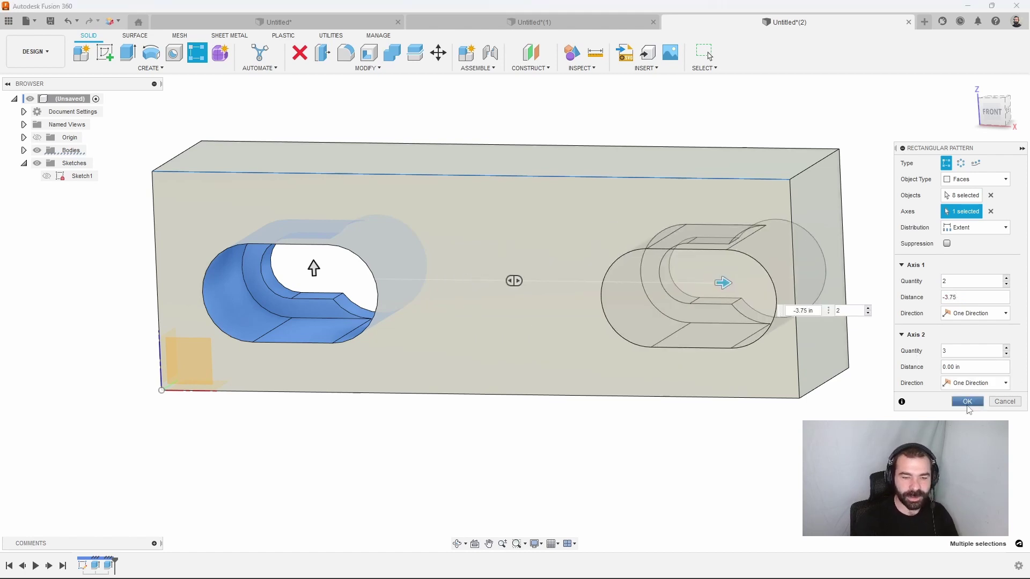
left_click(967, 401)
left_click(993, 117)
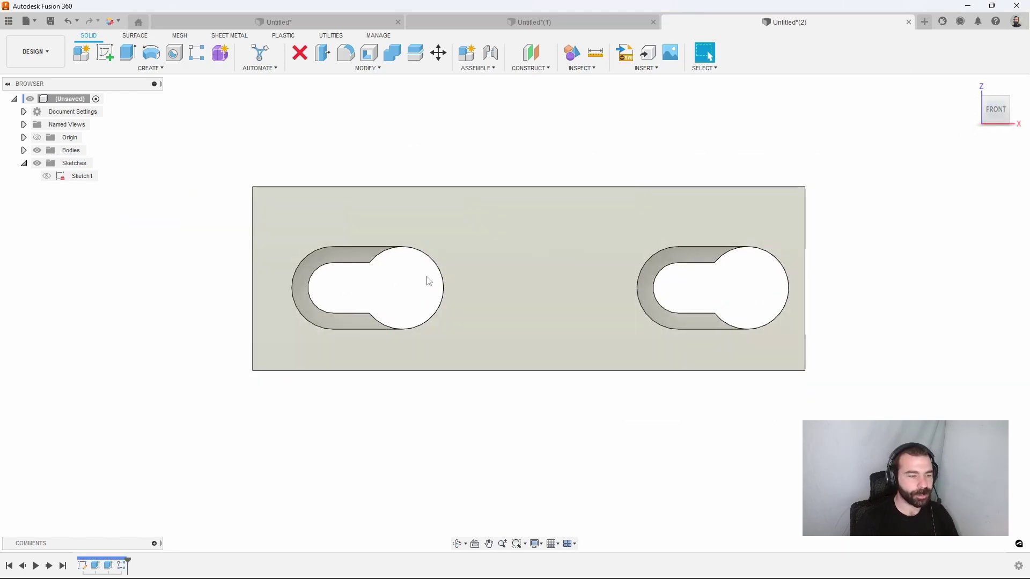
left_click(595, 52)
middle_click_drag(528, 131, 508, 211, "shift")
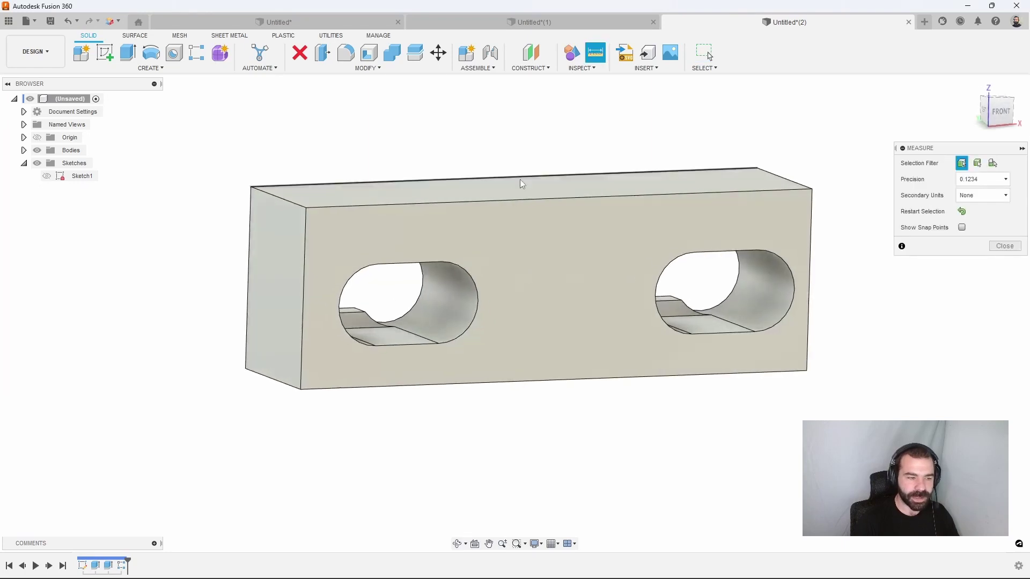
left_click(437, 317)
left_click(758, 303)
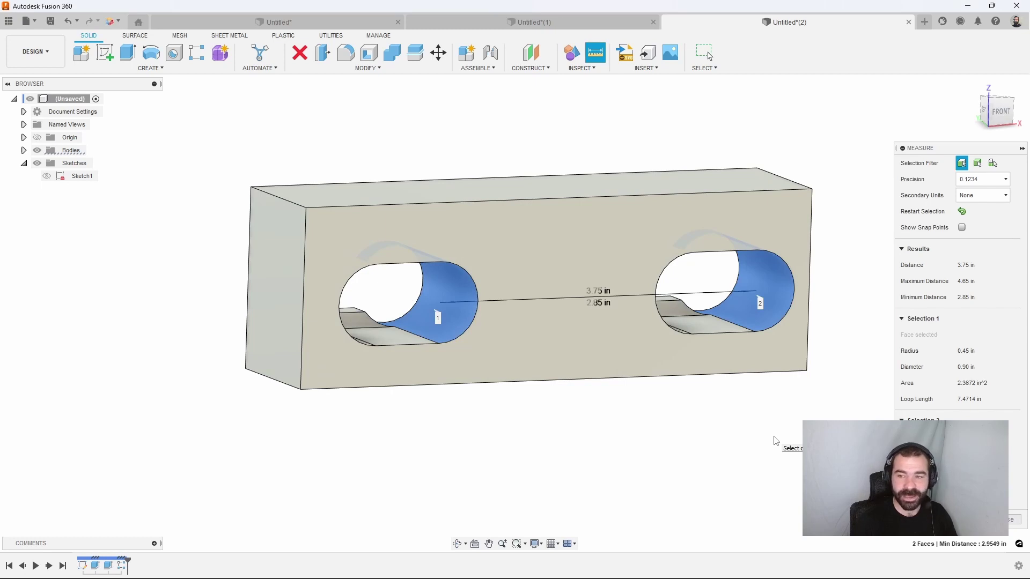
middle_click_drag(774, 441, 732, 426, "shift")
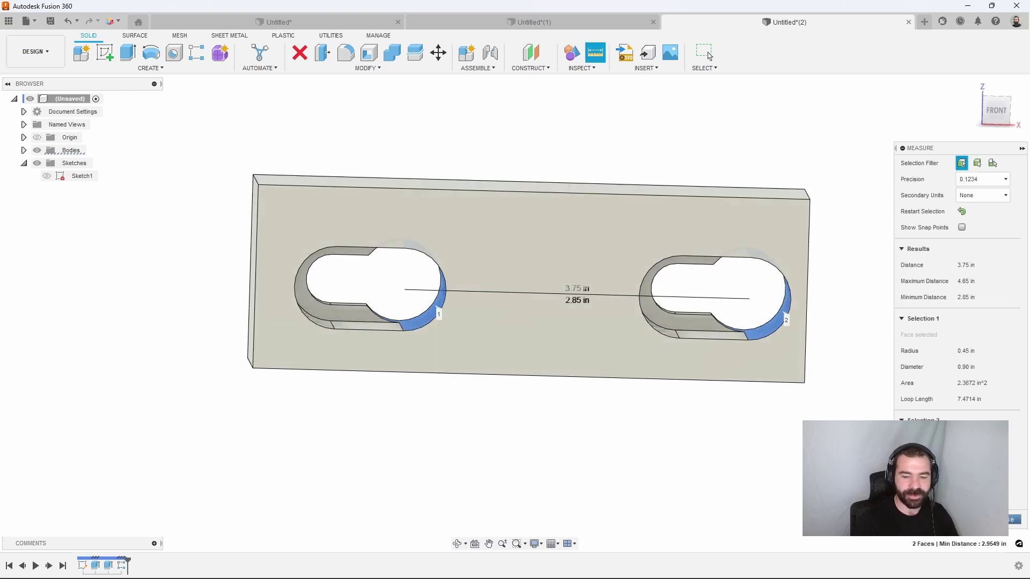
left_click(709, 55)
left_click(995, 110)
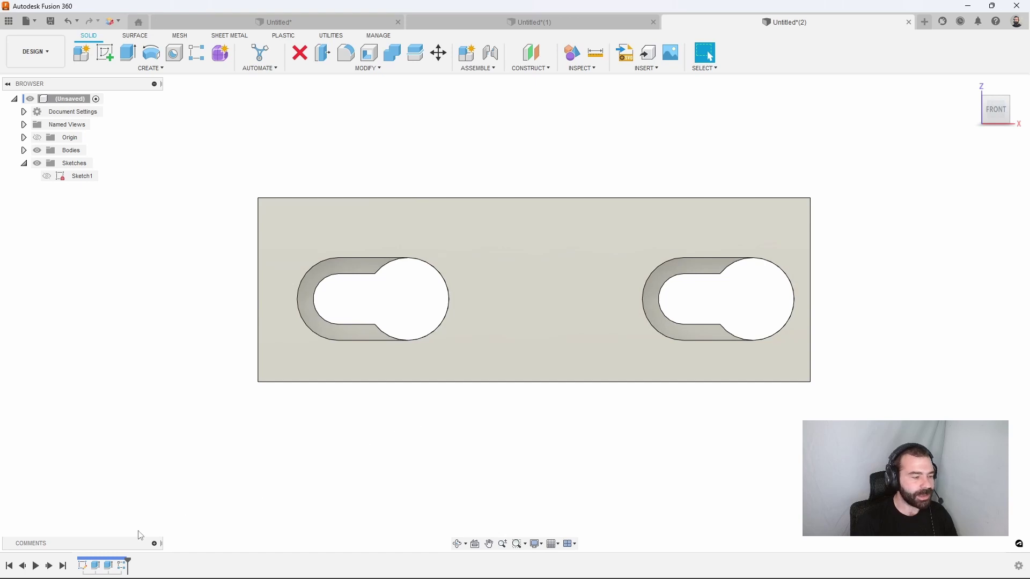
Change Sketch1's 2.00 jaw height to 4 in, then switch to Untitled*(1)
right_click(82, 566)
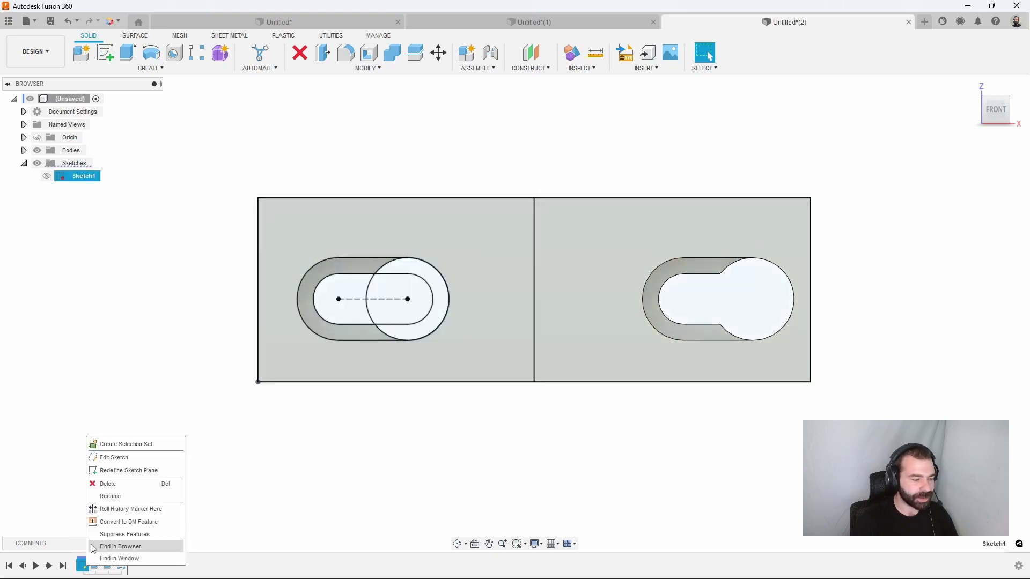
left_click(122, 458)
double_click(190, 290)
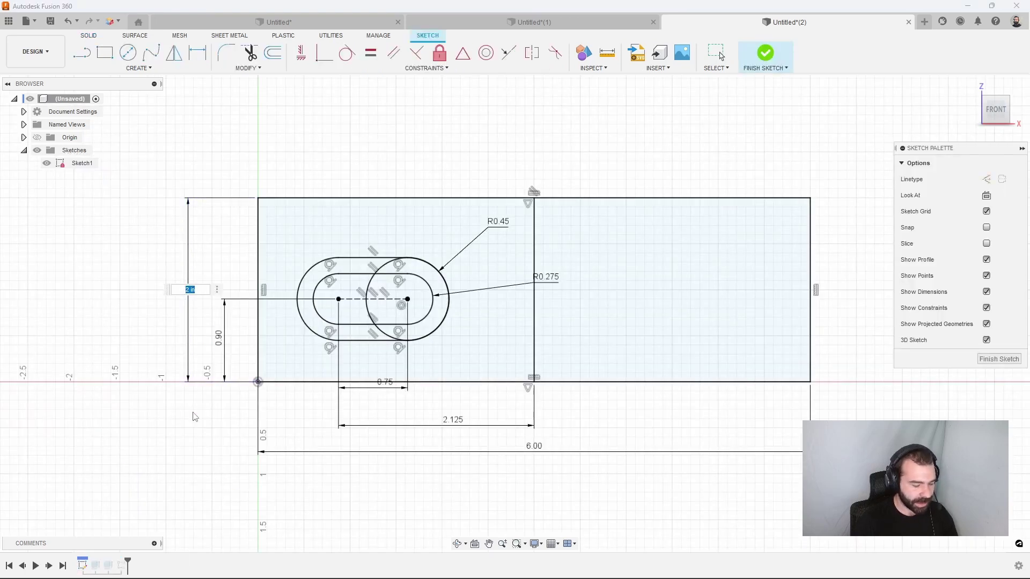
type("4")
left_click(999, 359)
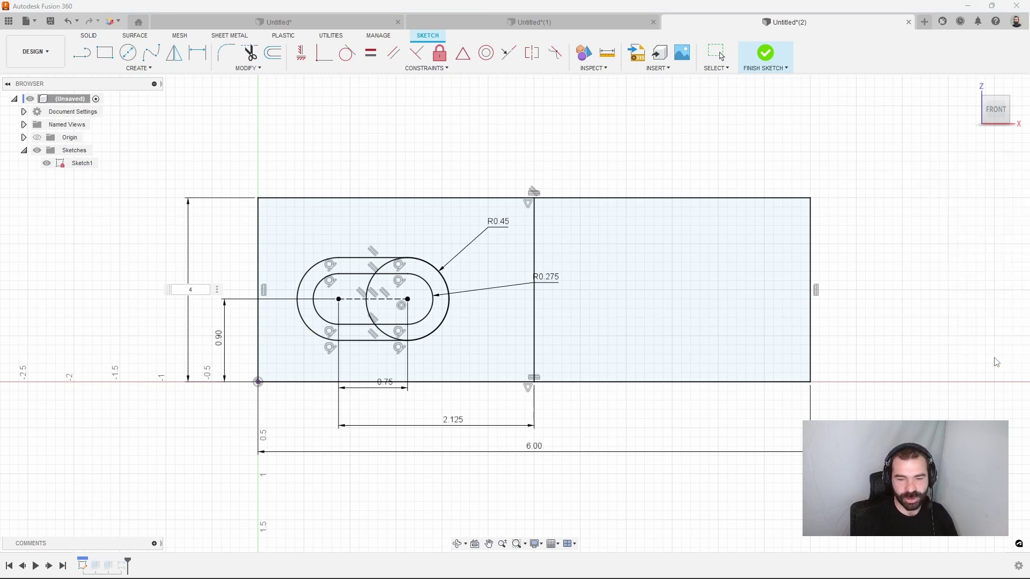
mouse_move(642, 471)
middle_mouse_down("shift")
mouse_move(596, 436)
mouse_move(563, 454)
middle_mouse_up("shift")
key("Escape")
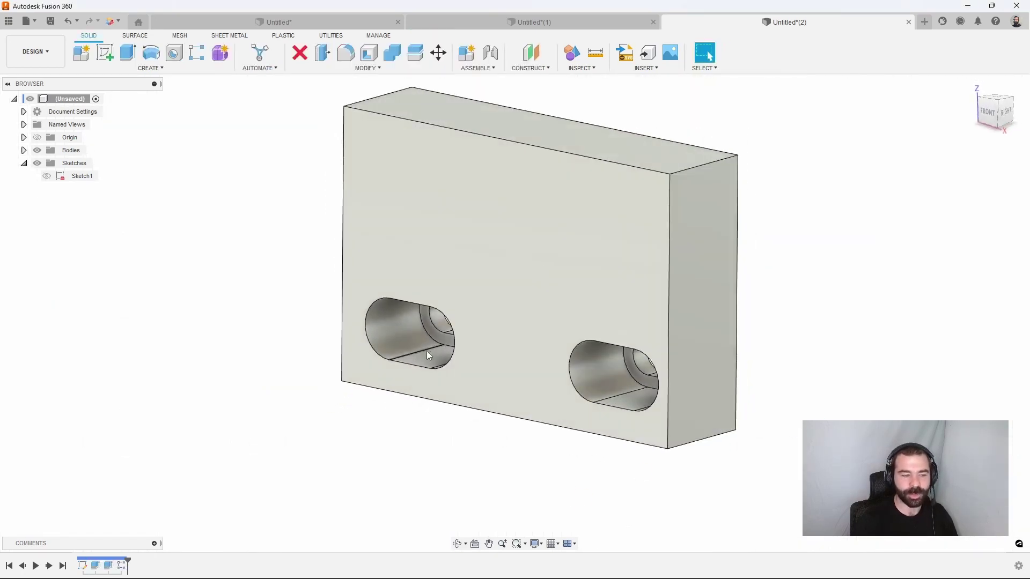
scroll(496, 269, "down", 1)
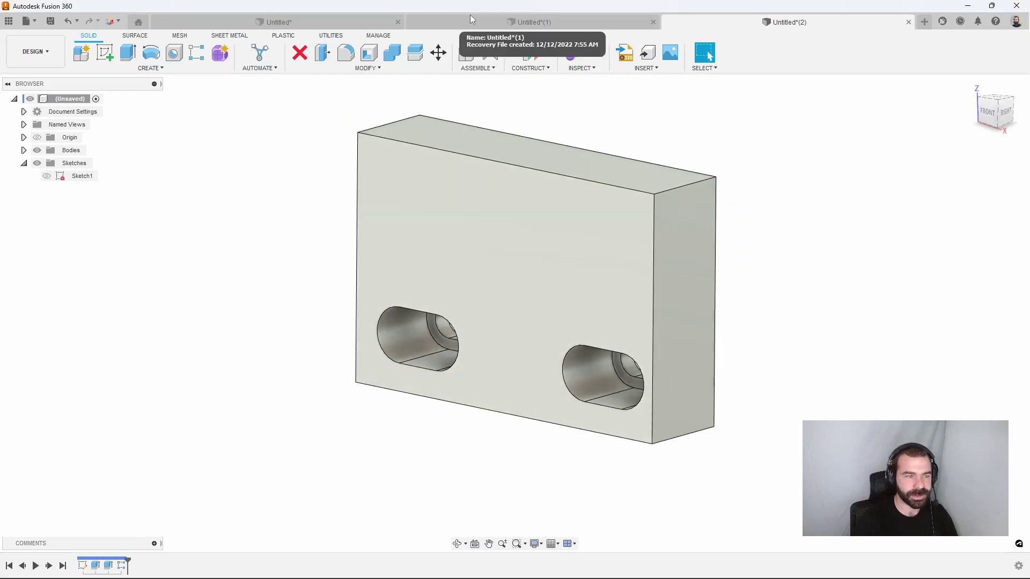
left_click(470, 19)
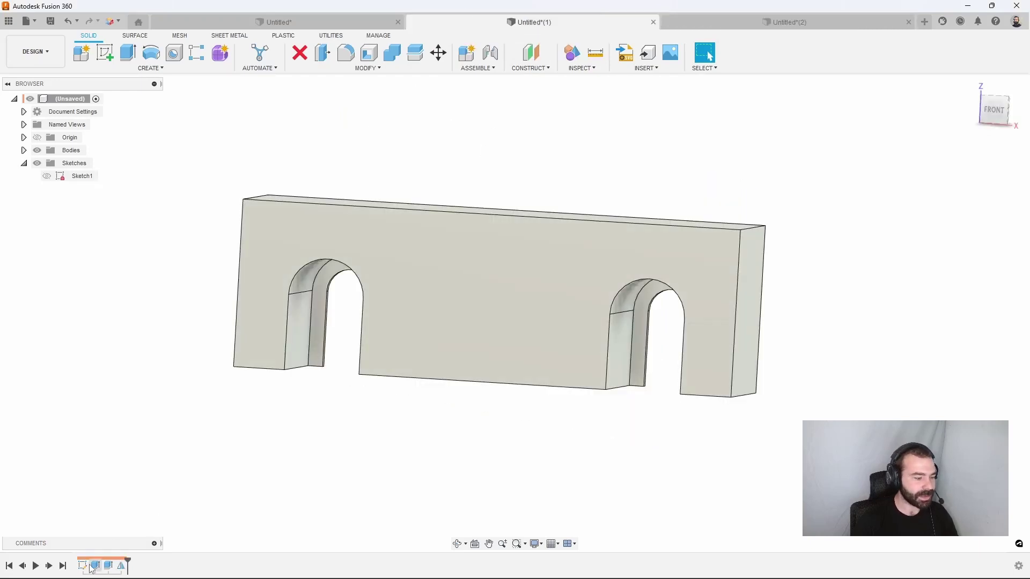
Change Sketch1's 2.00 jaw height to 3 in, then switch to Untitled*
right_click(91, 567)
left_click(134, 457)
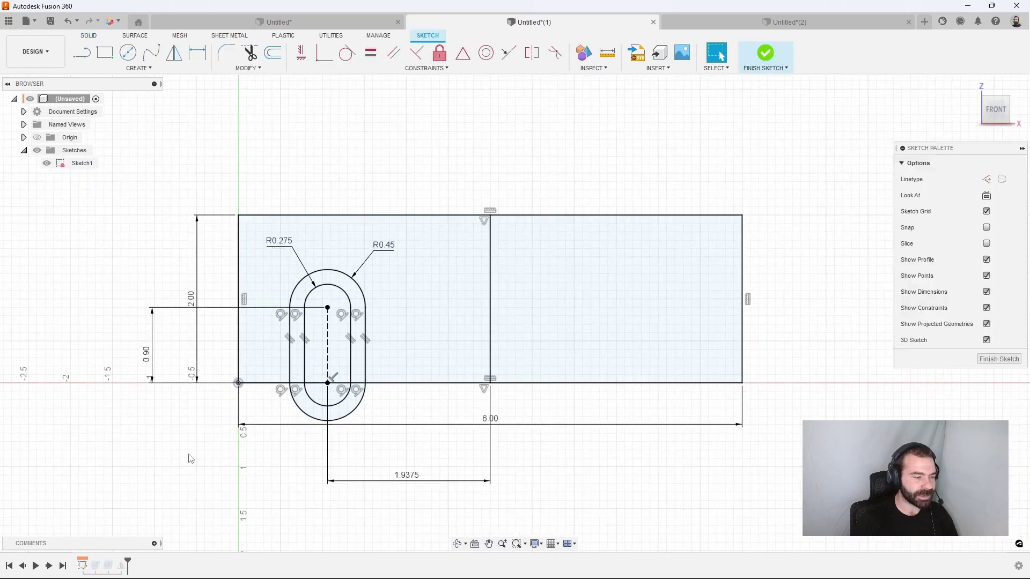
double_click(191, 299)
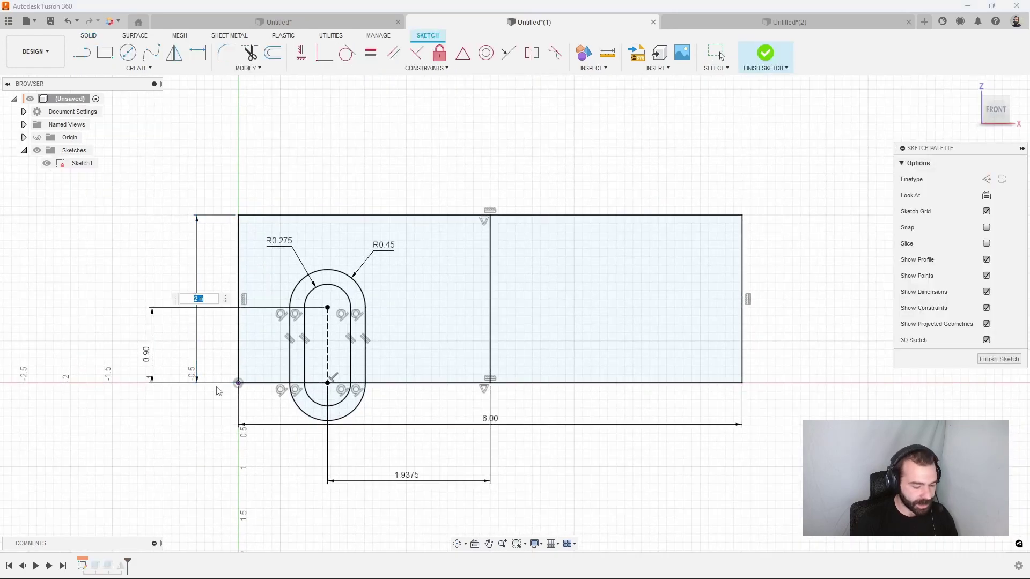
key("Return")
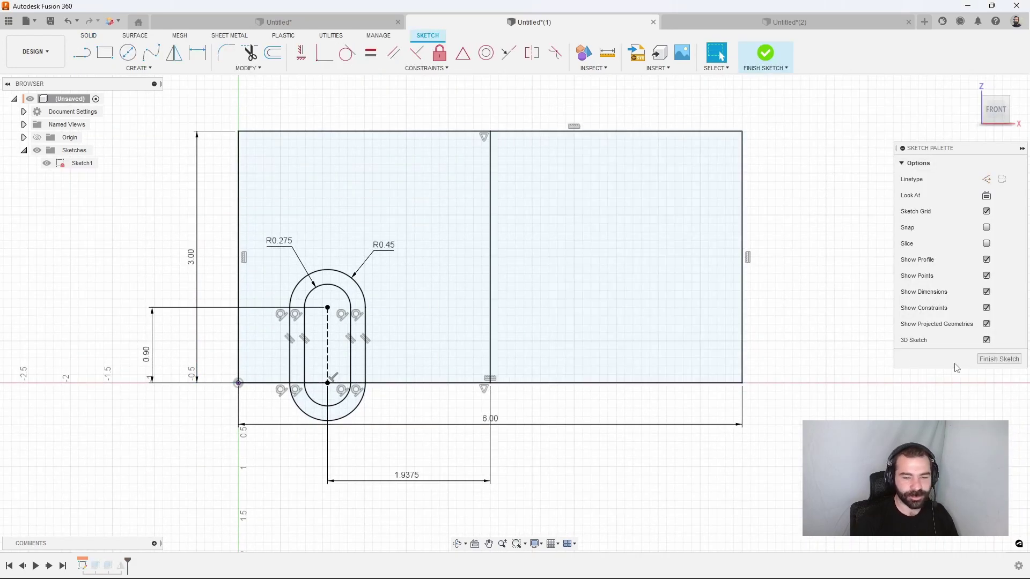
left_click(999, 358)
mouse_move(960, 379)
middle_mouse_down("shift")
mouse_move(698, 458)
mouse_move(685, 441)
mouse_move(708, 434)
mouse_move(673, 439)
mouse_move(681, 455)
middle_mouse_up("shift")
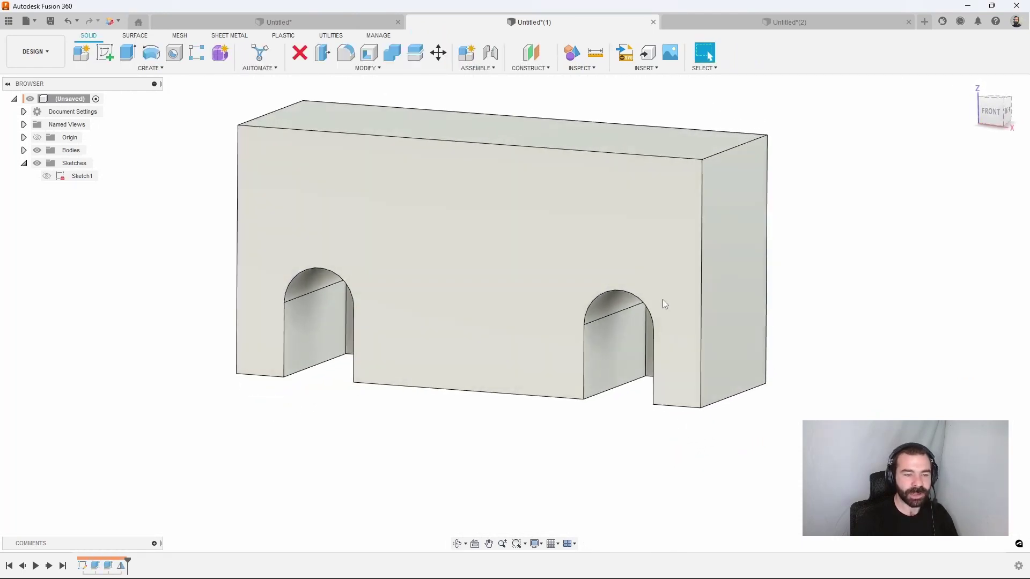
middle_click_drag(661, 299, 662, 328, "shift")
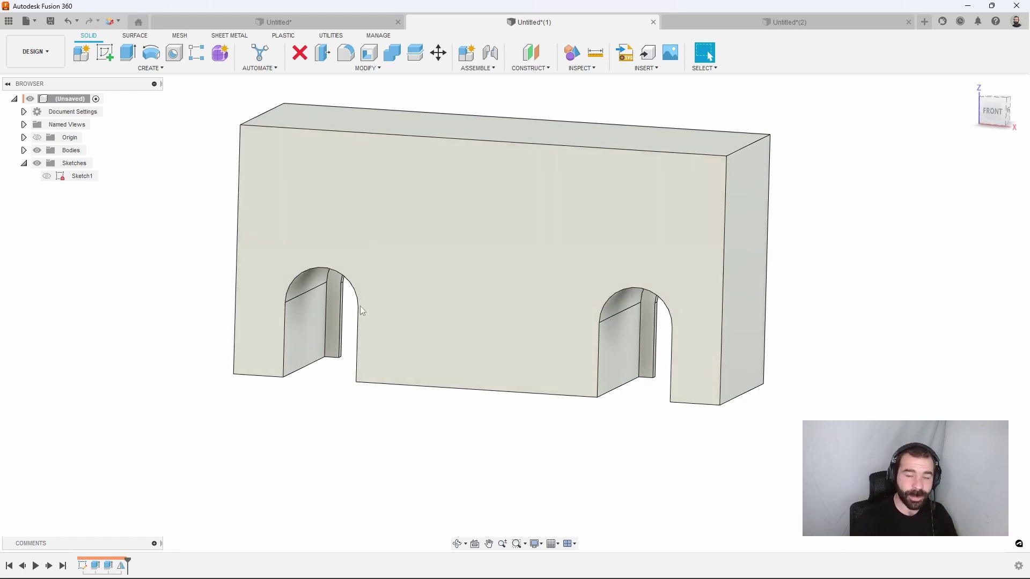
left_click(251, 21)
mouse_move(279, 261)
middle_mouse_down("shift")
mouse_move(260, 259)
mouse_move(278, 257)
mouse_move(280, 269)
middle_mouse_up("shift")
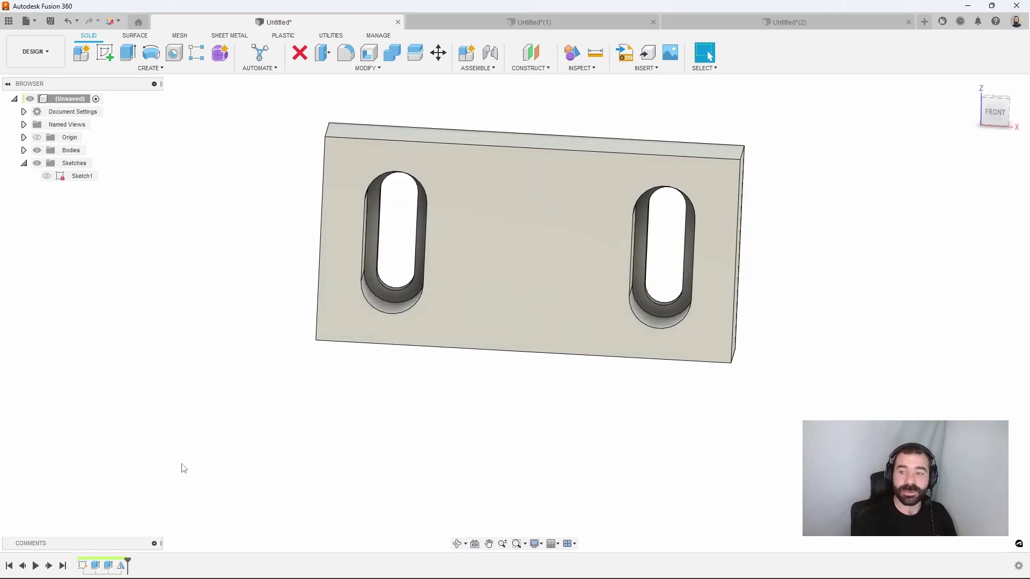
In Sketch1, replace the 0.90 top offset with a slot-length dimension of 2
right_click(82, 565)
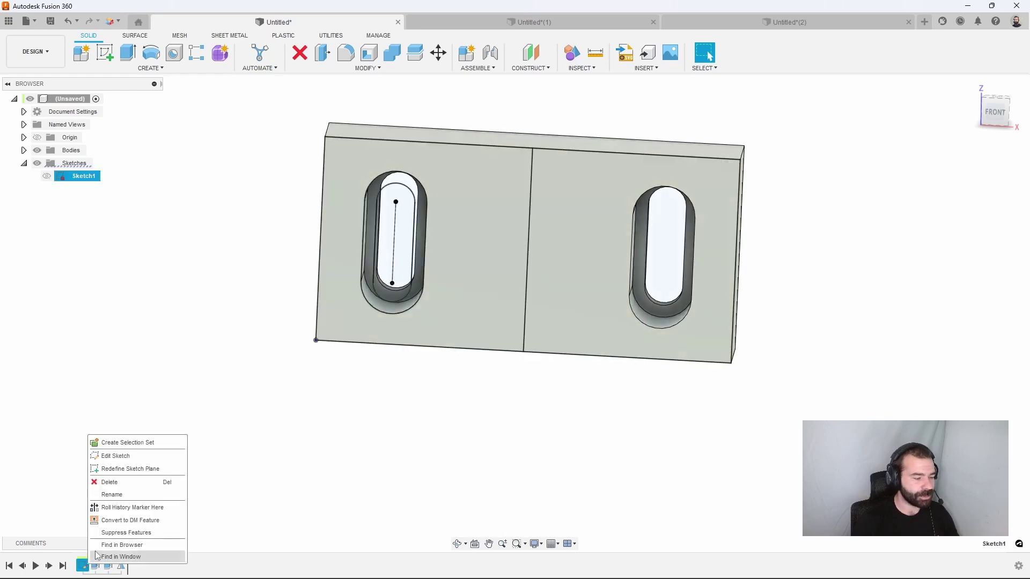
left_click(126, 457)
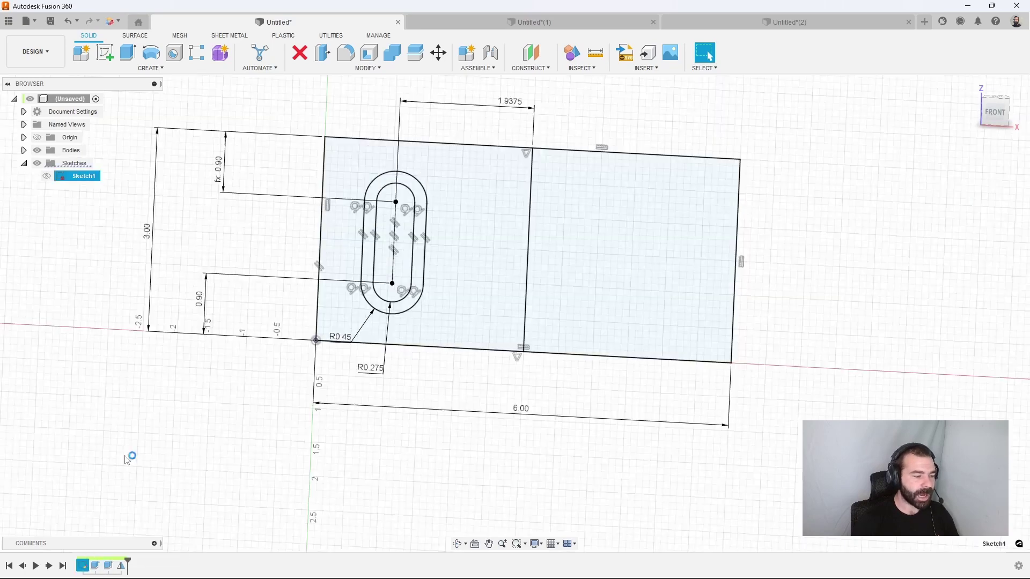
left_click(226, 195)
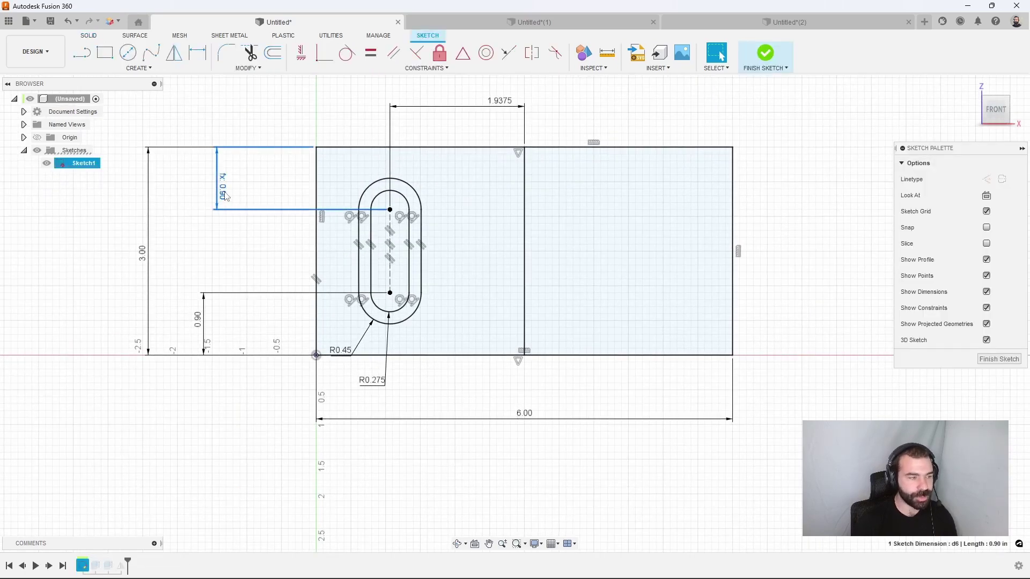
key("Delete")
key("d")
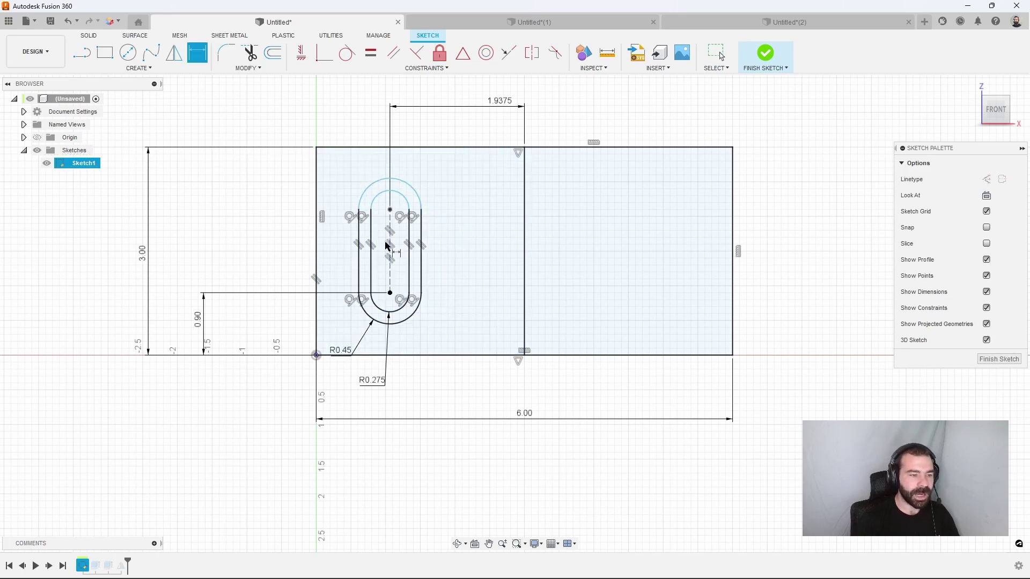
left_click(388, 246)
left_click(260, 257)
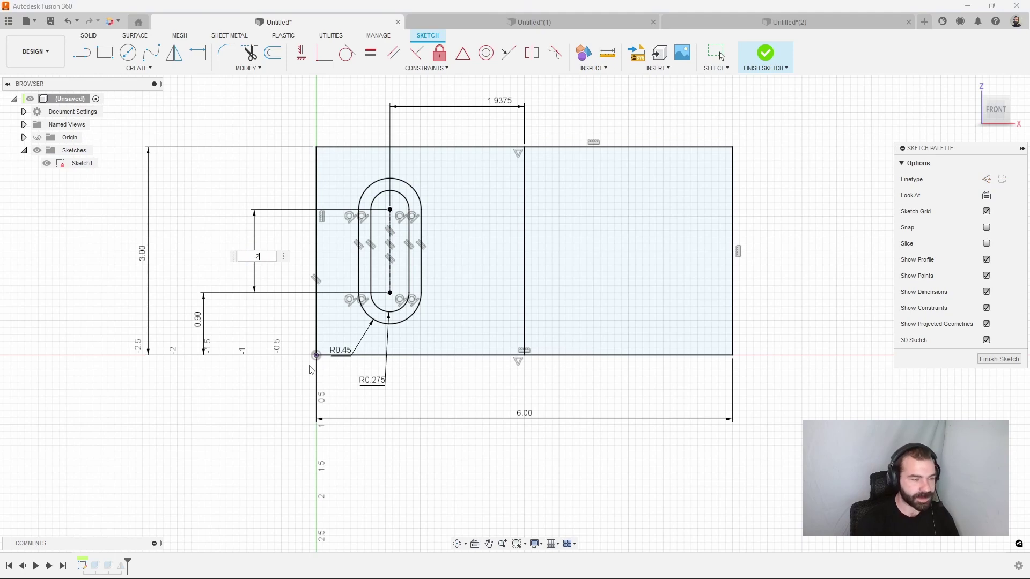
type("2")
key("Return")
left_click(999, 359)
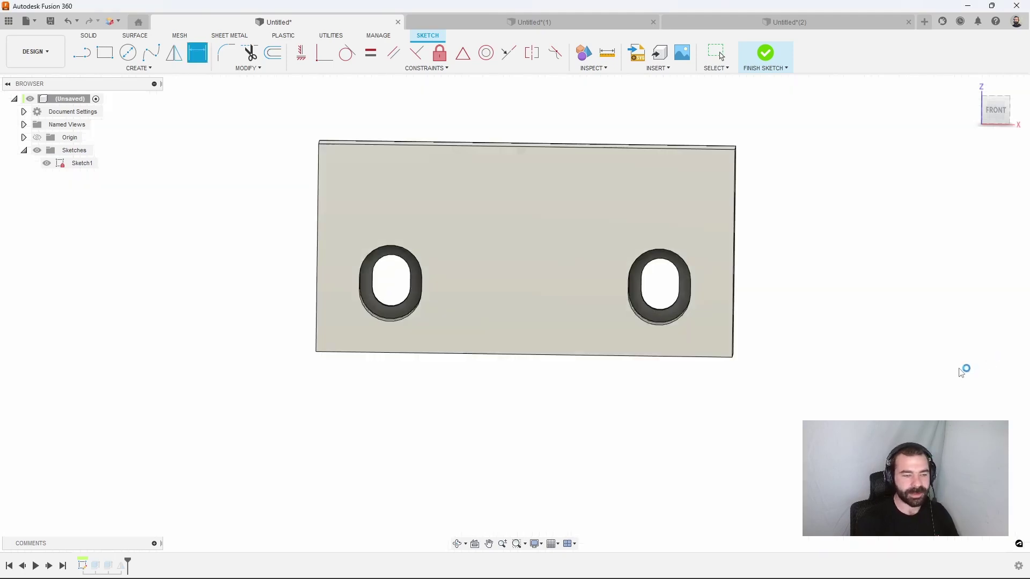